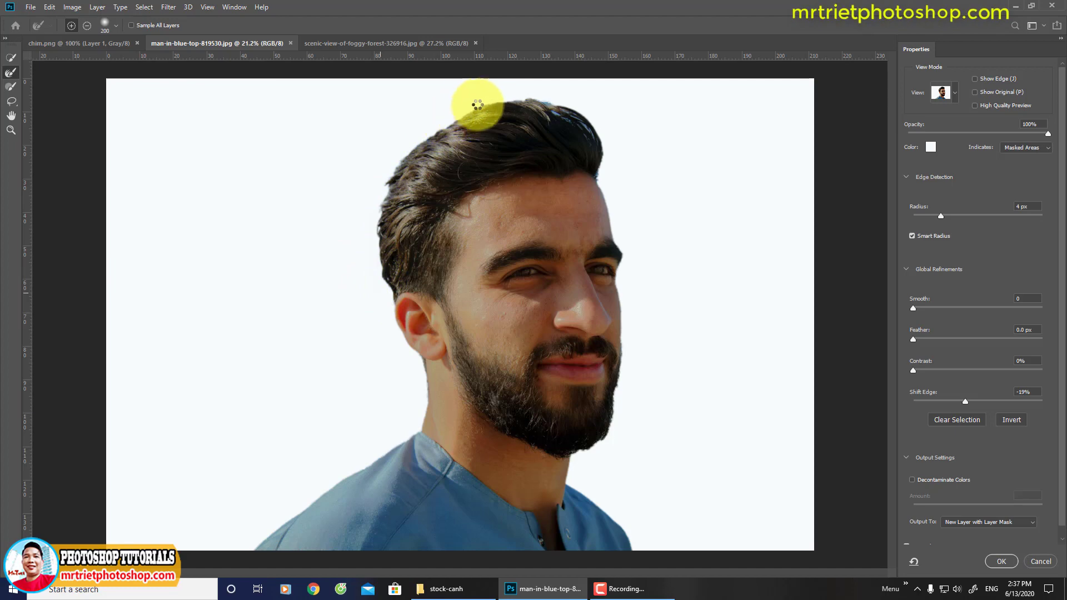
- Refine the man's selection along the hair and beard edges with Decontaminate Colors enabled, and output it as a new layer with layer mask
left_click_drag(512, 94, 542, 99)
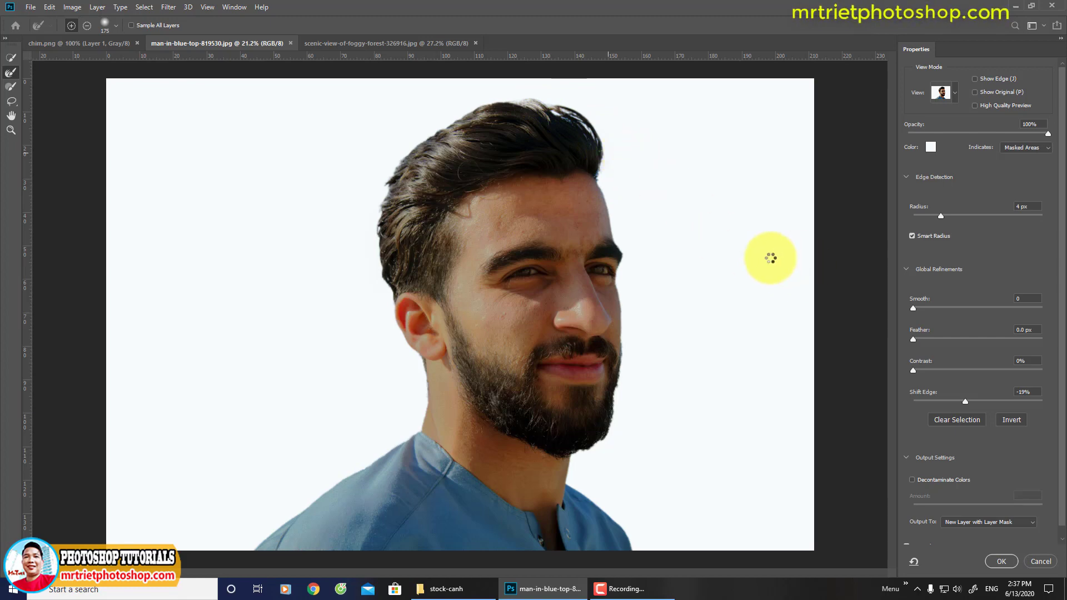
left_click(911, 480)
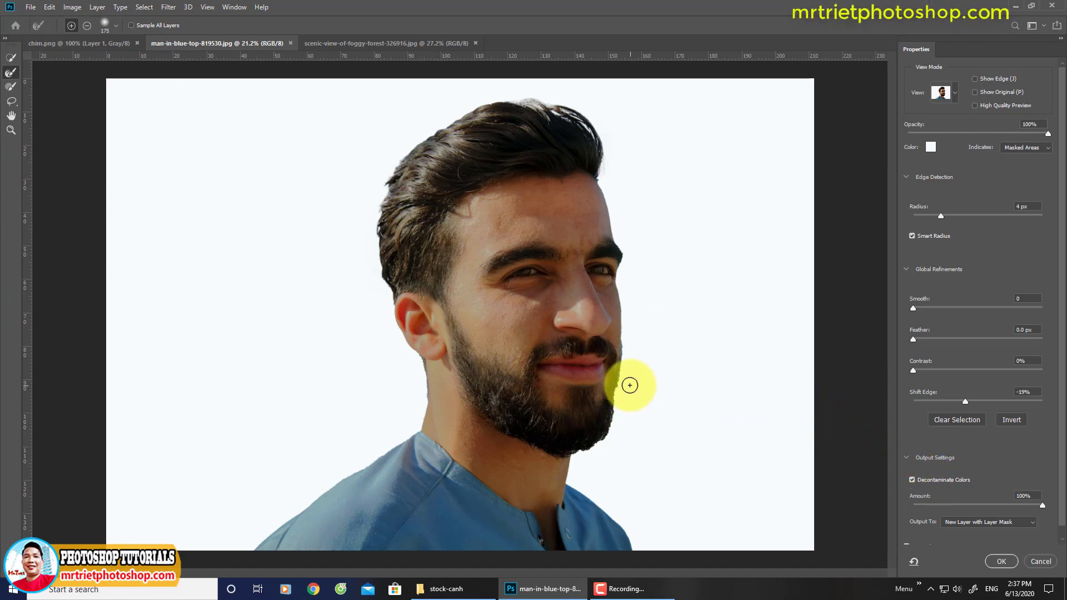
left_click_drag(629, 353, 614, 431)
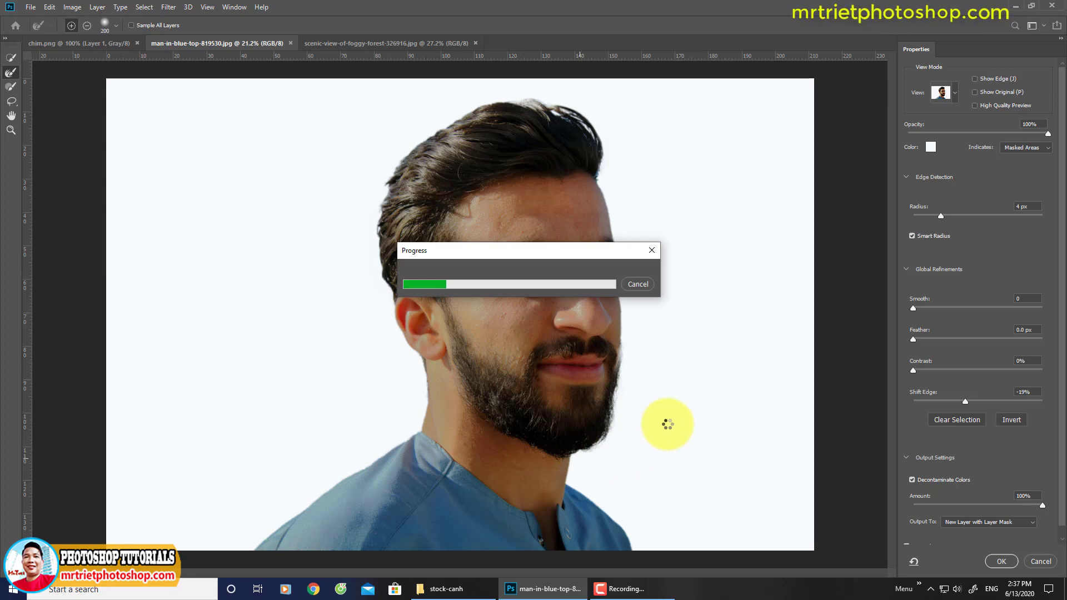
left_click(1003, 559)
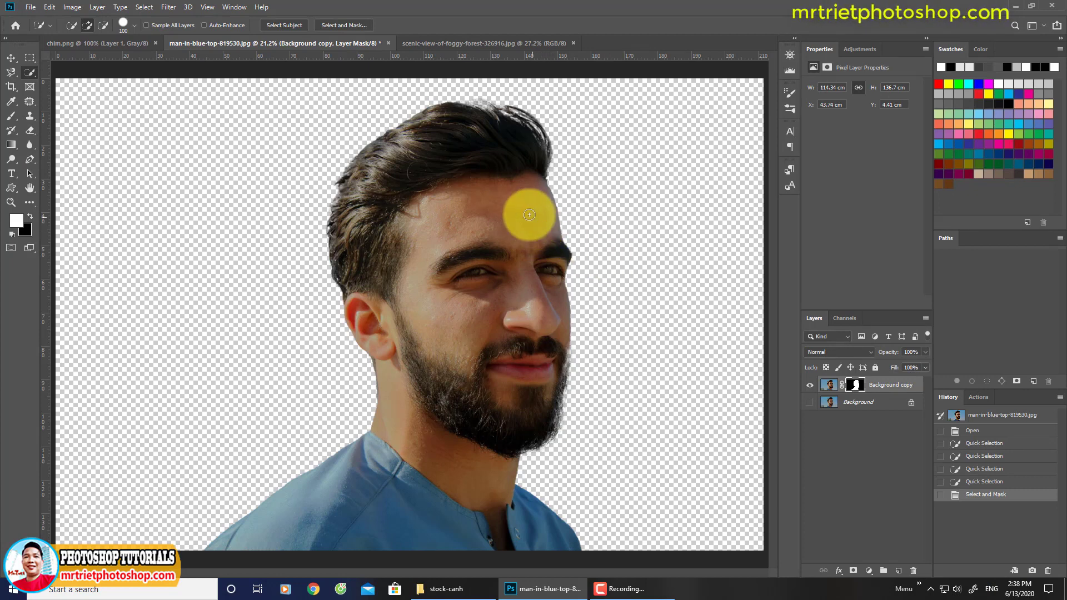
- Create a new 1280 x 1280 px document at 72 ppi with a white background
left_click(31, 7)
left_click(28, 8)
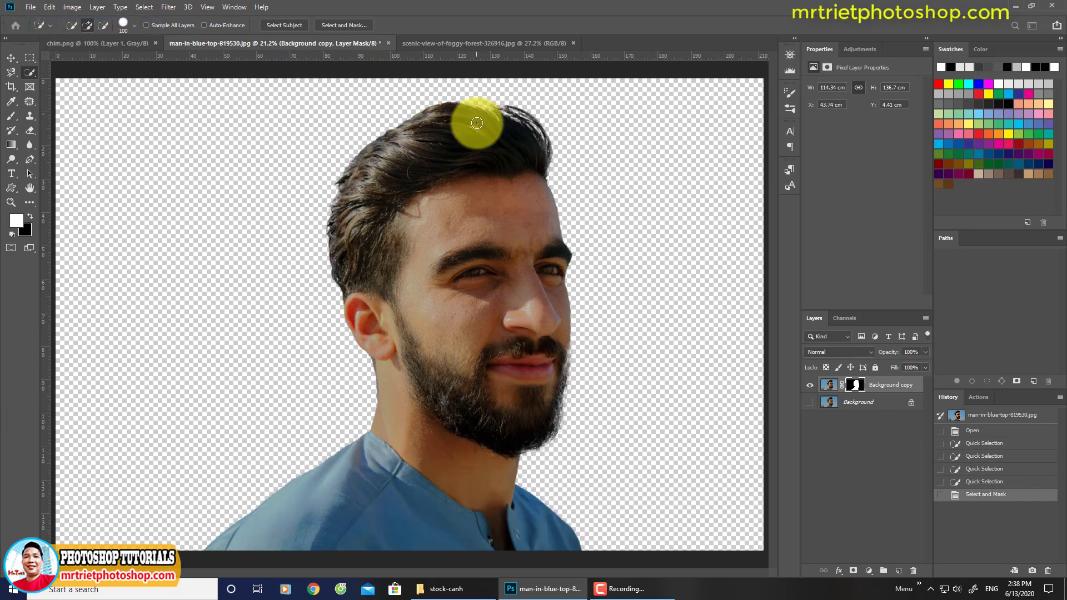
key("ctrl+n")
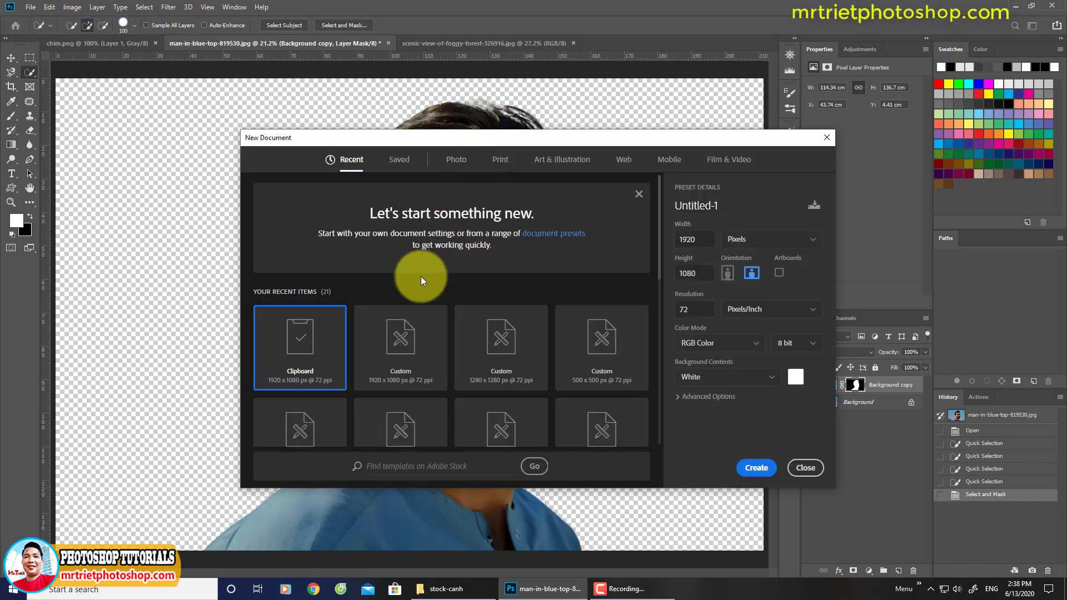
left_click(482, 361)
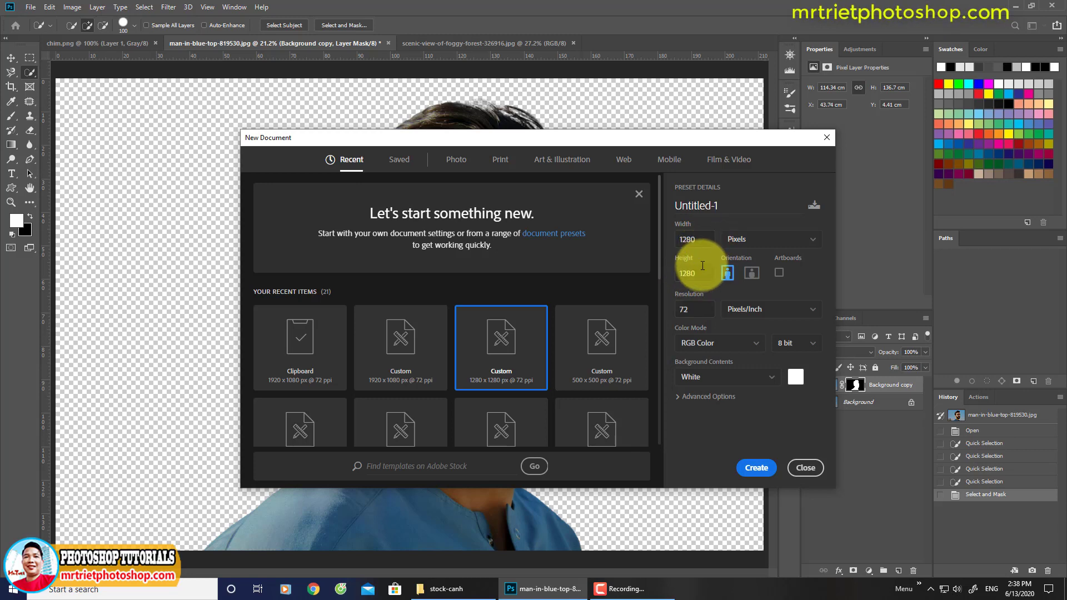
left_click(755, 468)
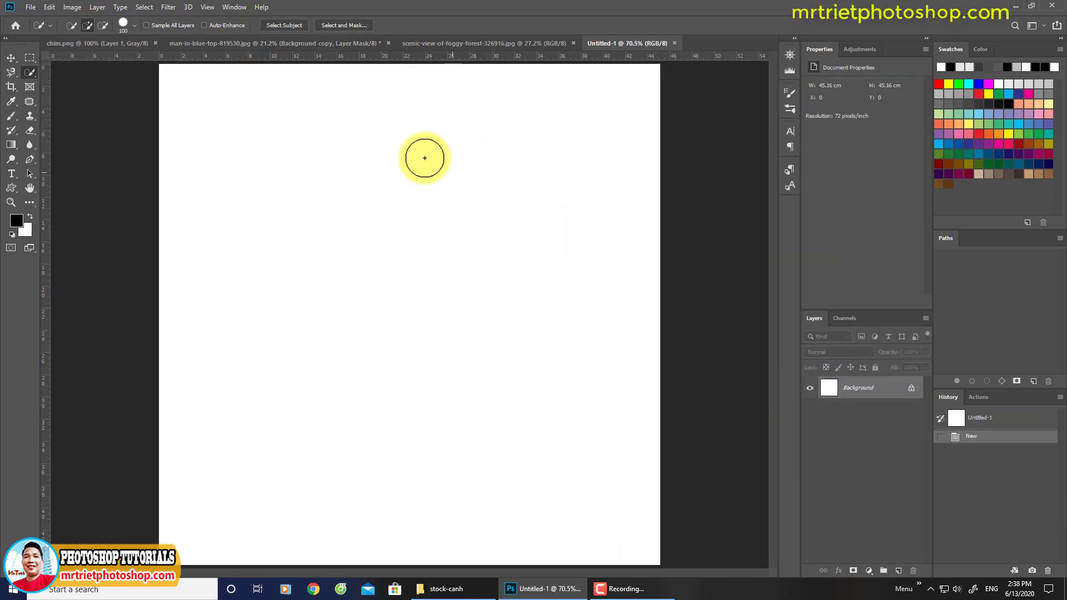
- Resize the man-in-blue-top image to 1500 px wide with its proportions kept
left_click(202, 44)
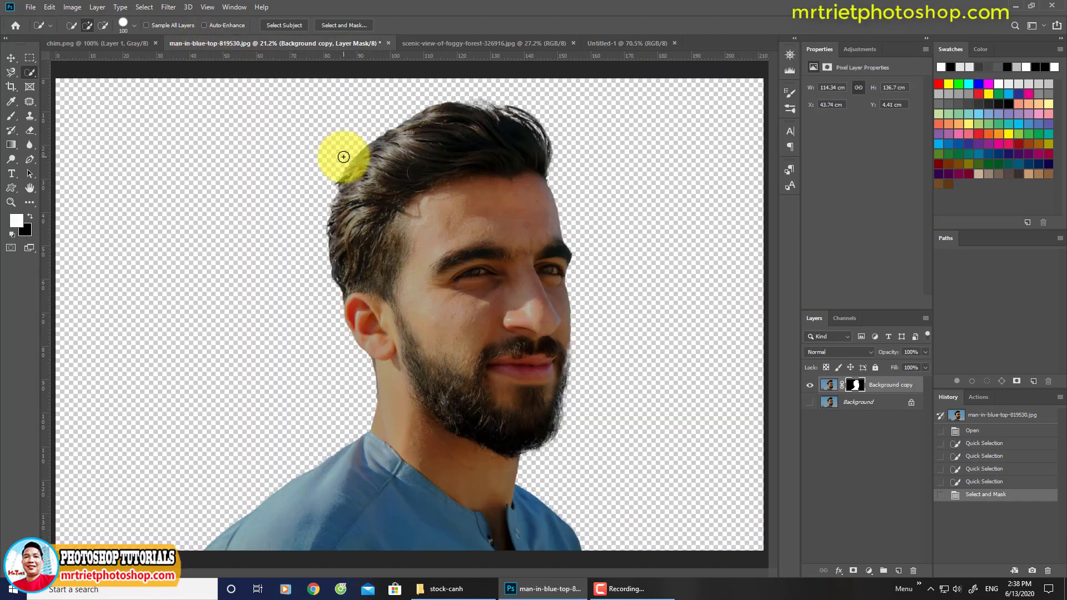
left_click(72, 7)
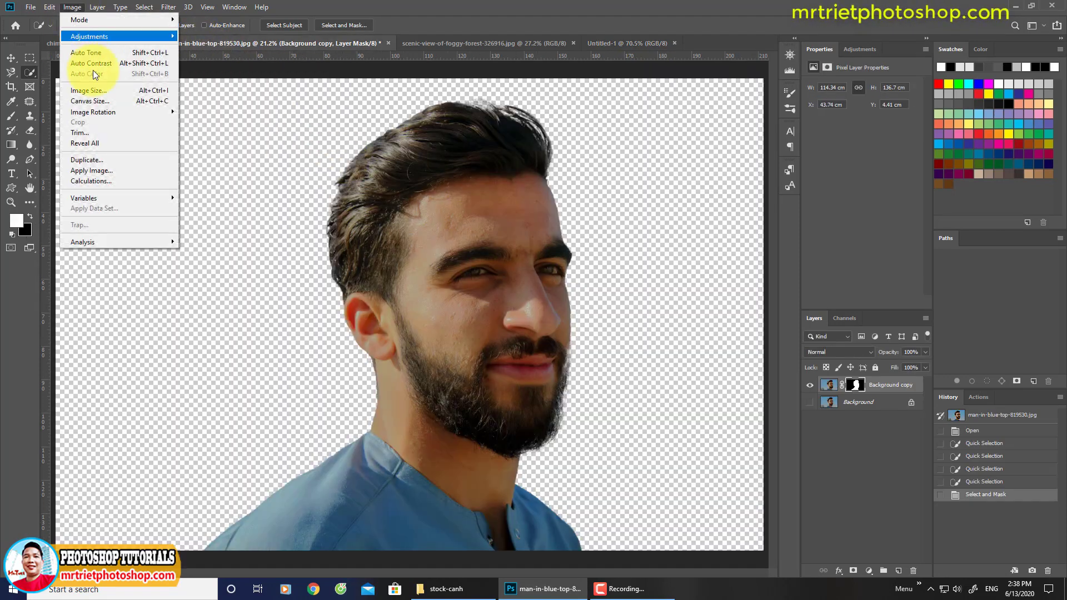
left_click(83, 92)
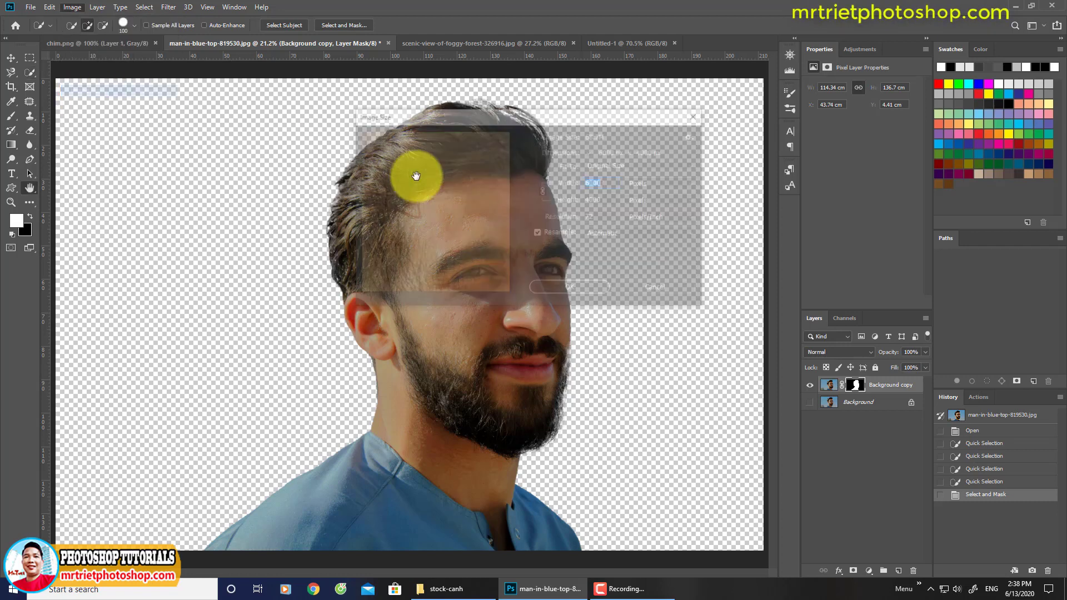
type("15")
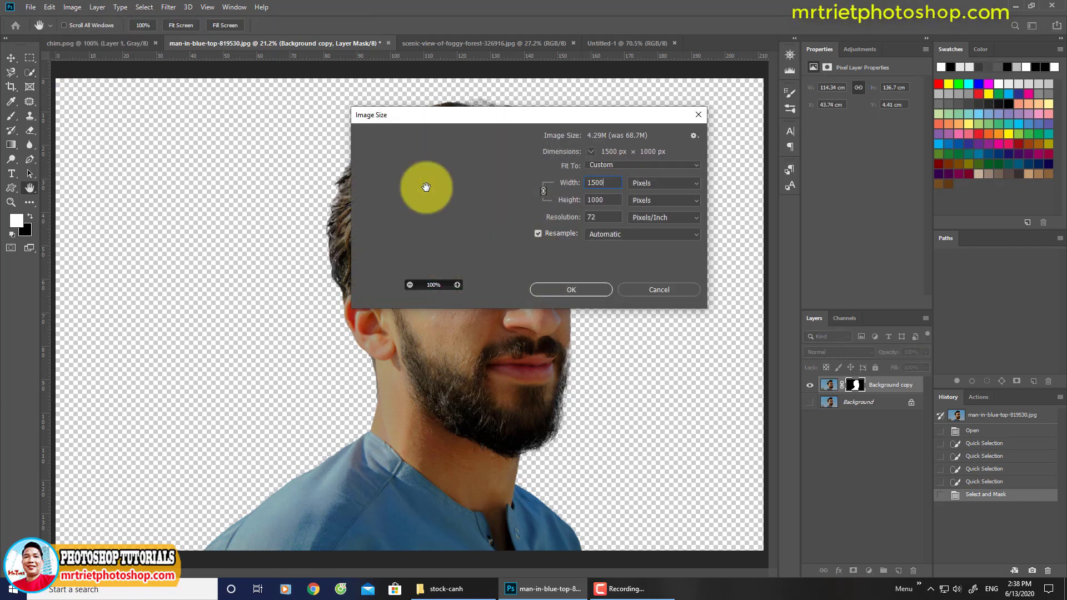
key("Escape")
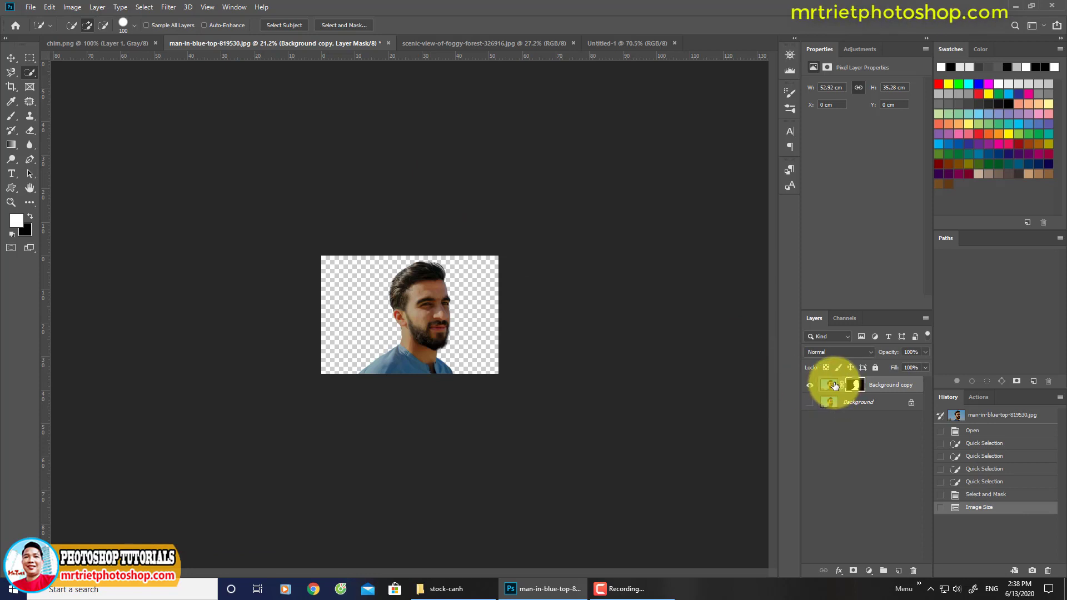
- Copy the masked man layer into the new blank document and move it down so his shirt meets the canvas's lower edge
left_click_drag(835, 385, 395, 295)
key("x")
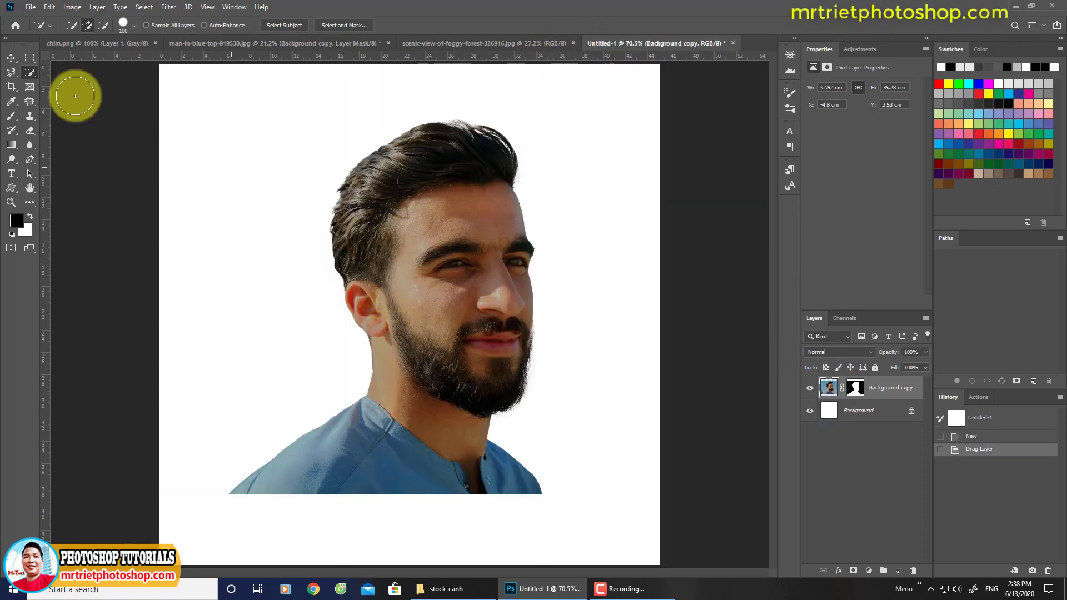
left_click(11, 58)
left_click_drag(412, 247, 425, 286)
left_click(443, 281)
key("j")
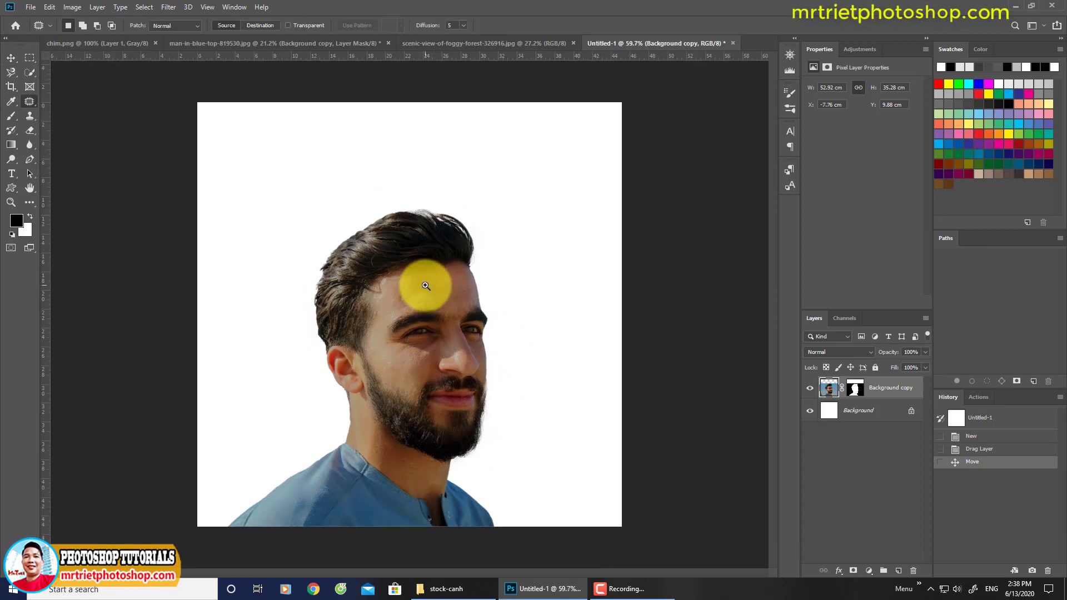
- Convert the man's layer to a Smart Object
right_click(888, 383)
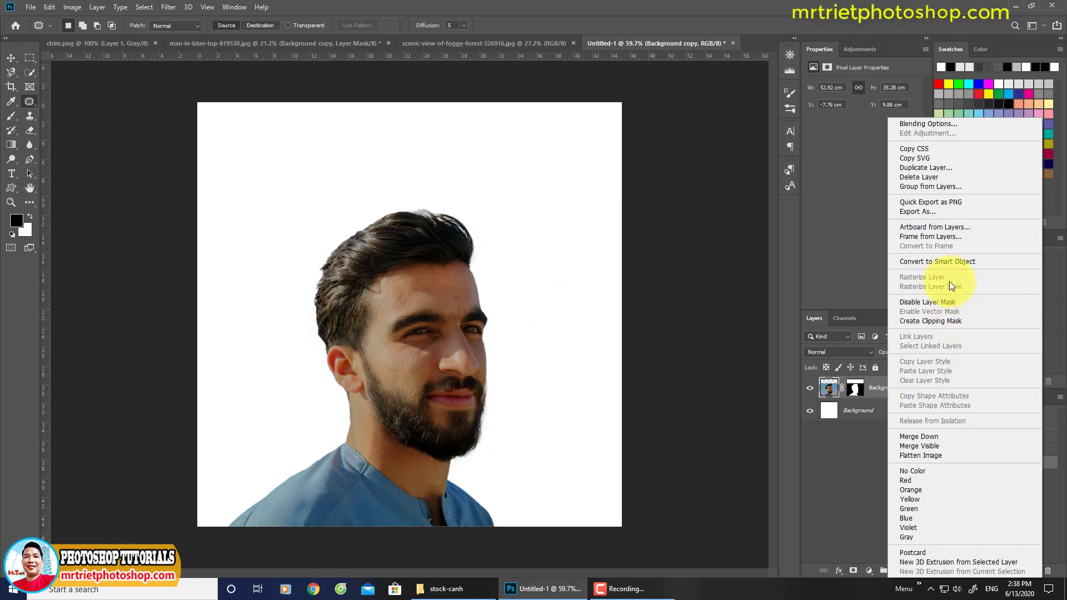
left_click(945, 265)
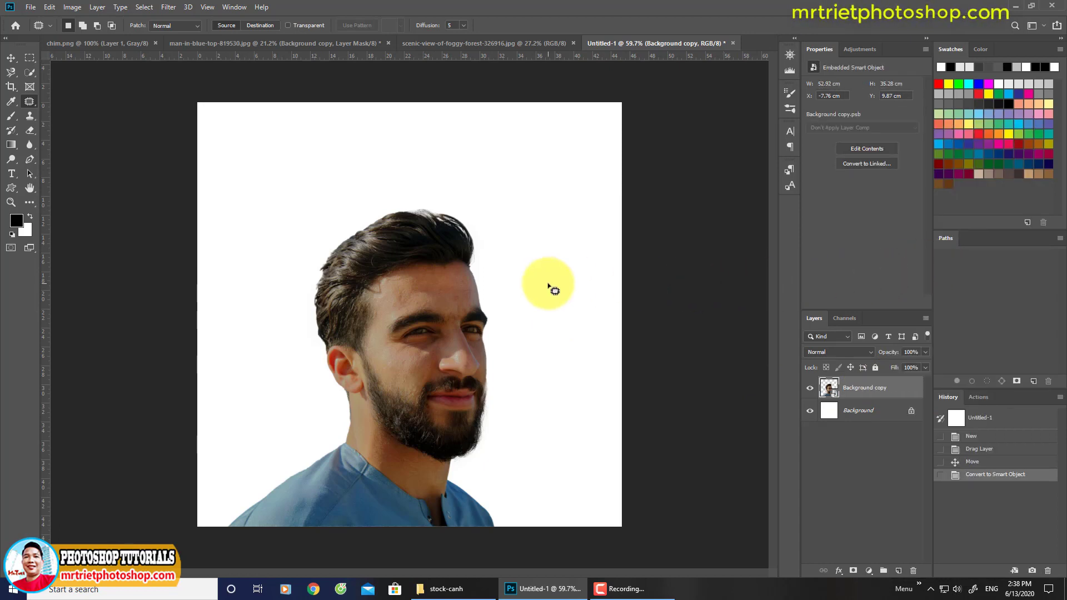
key("ctrl+0")
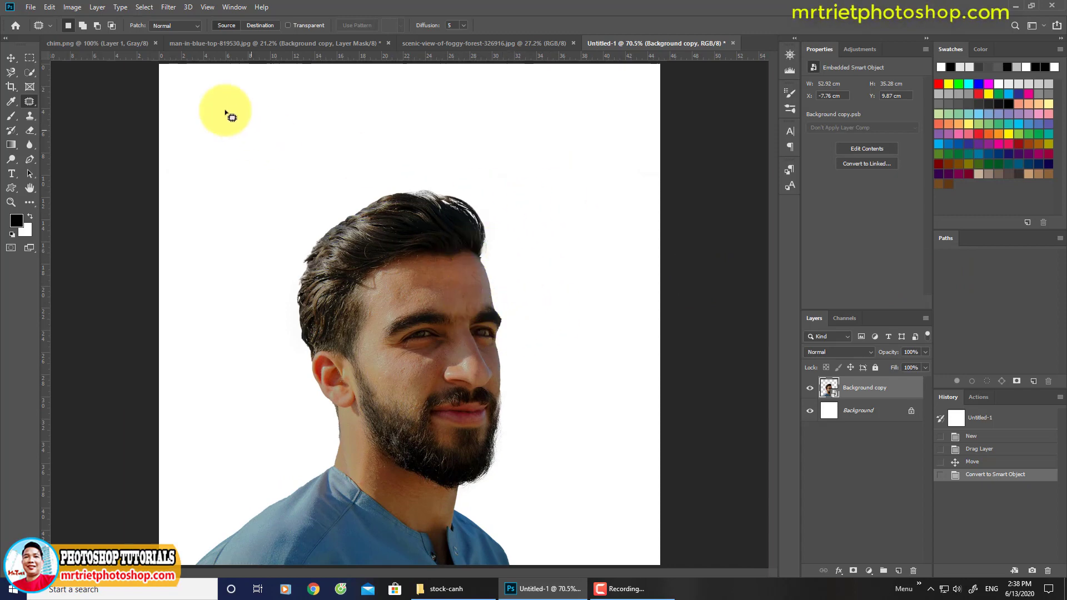
- Crop the foggy forest photo to its right-hand part with the tall firs, about 87 cm wide at full height
left_click(87, 48)
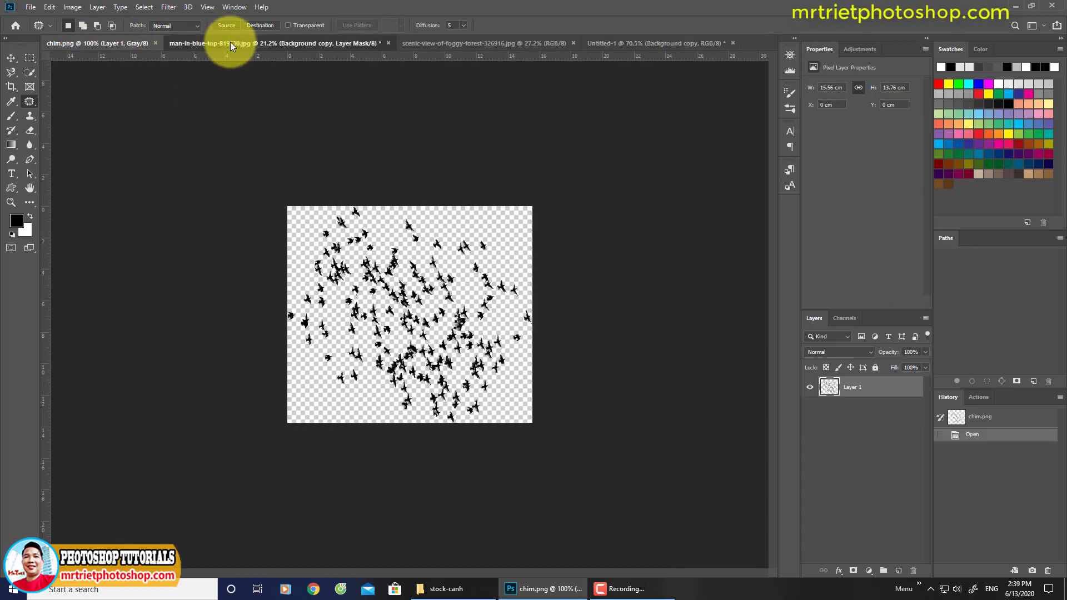
left_click(234, 43)
left_click(426, 42)
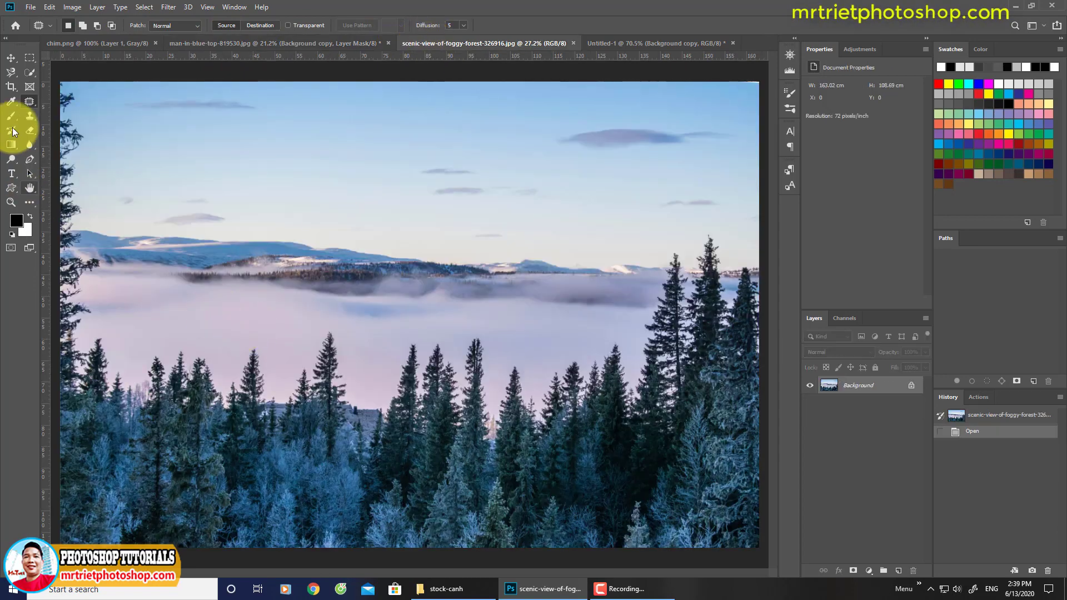
left_click(12, 87)
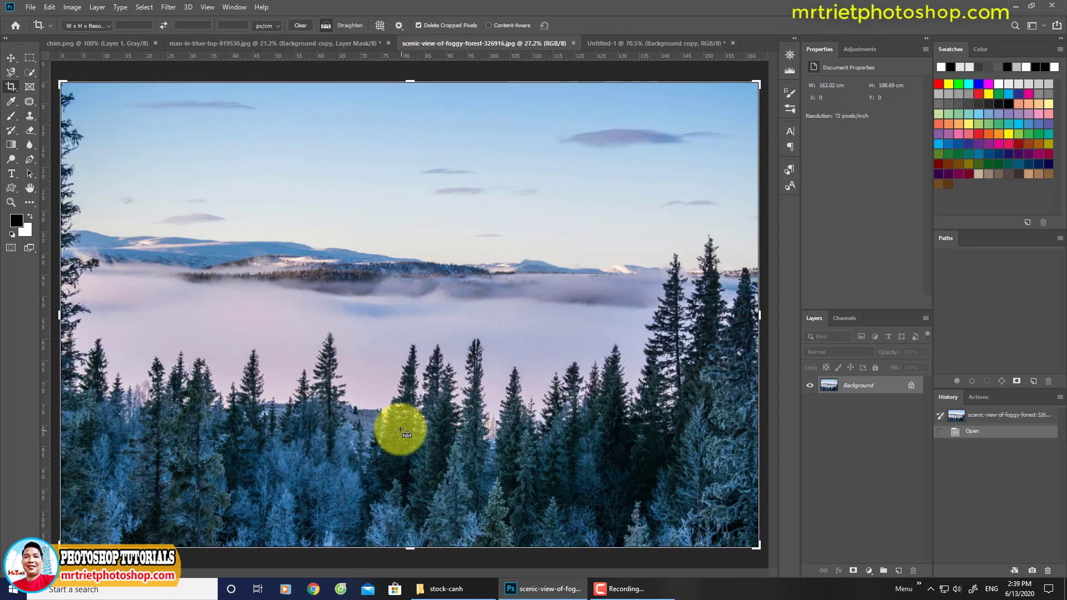
scroll(389, 424, "down", 3)
left_click_drag(155, 319, 276, 315)
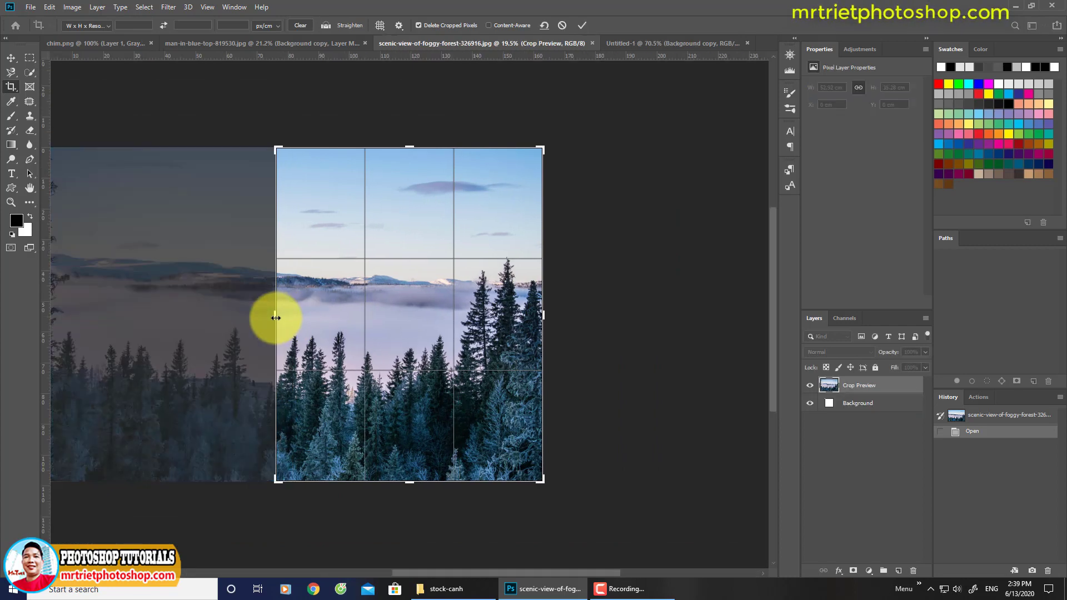
key("Return")
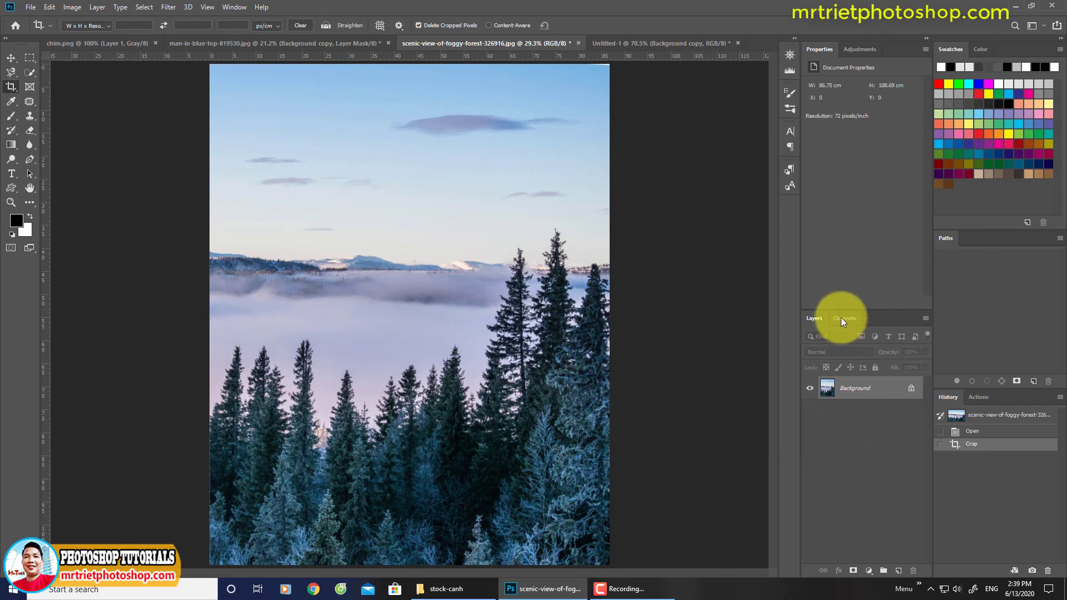
- Compare the forest photo's Red and Green channels and duplicate the Red channel
left_click(841, 317)
left_click(845, 361)
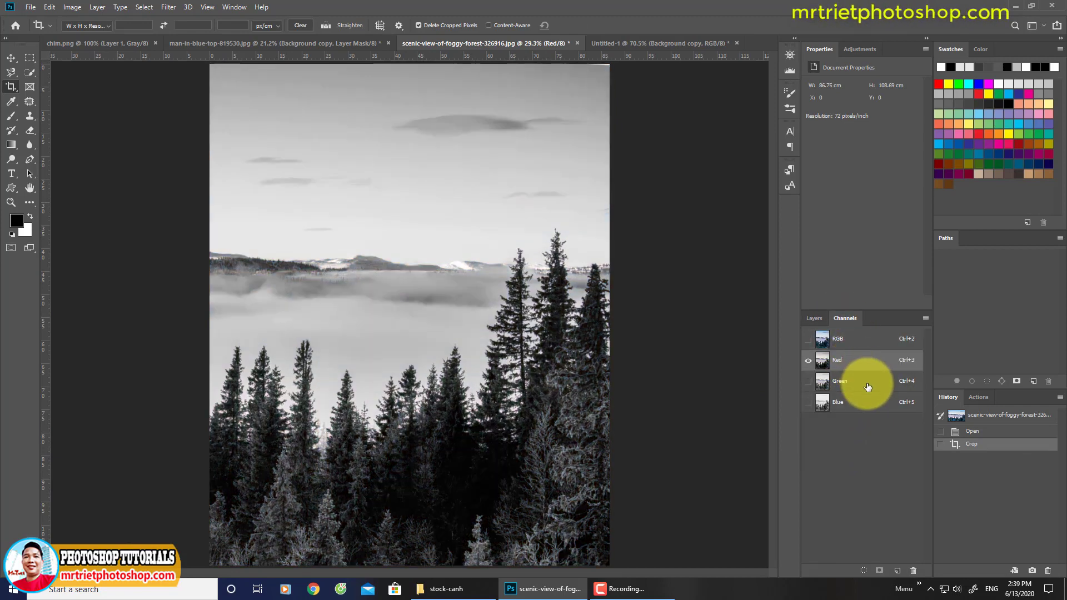
left_click(868, 387)
left_click(847, 365)
left_click_drag(850, 362, 897, 571)
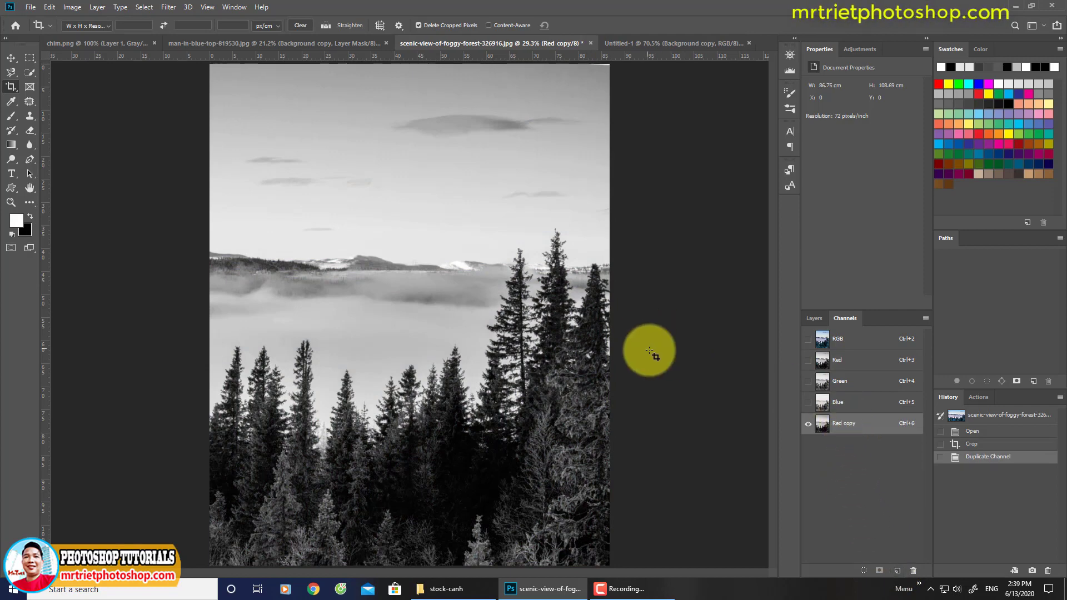
- Apply Levels to the Red channel copy with input black at 79 and input white at 155 for strong contrast
key("ctrl+l")
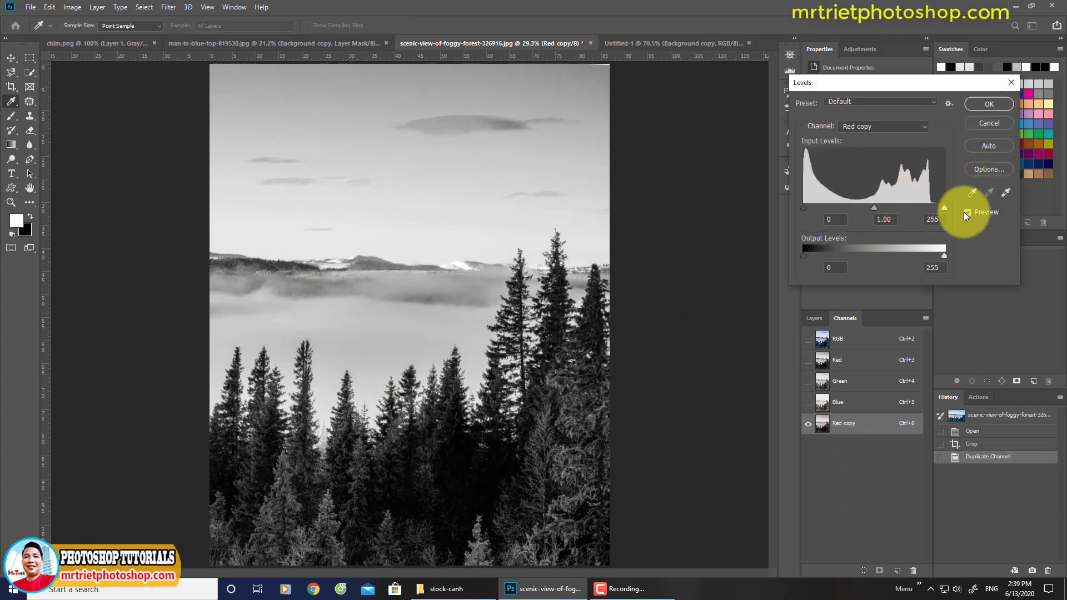
left_click_drag(425, 468, 396, 426)
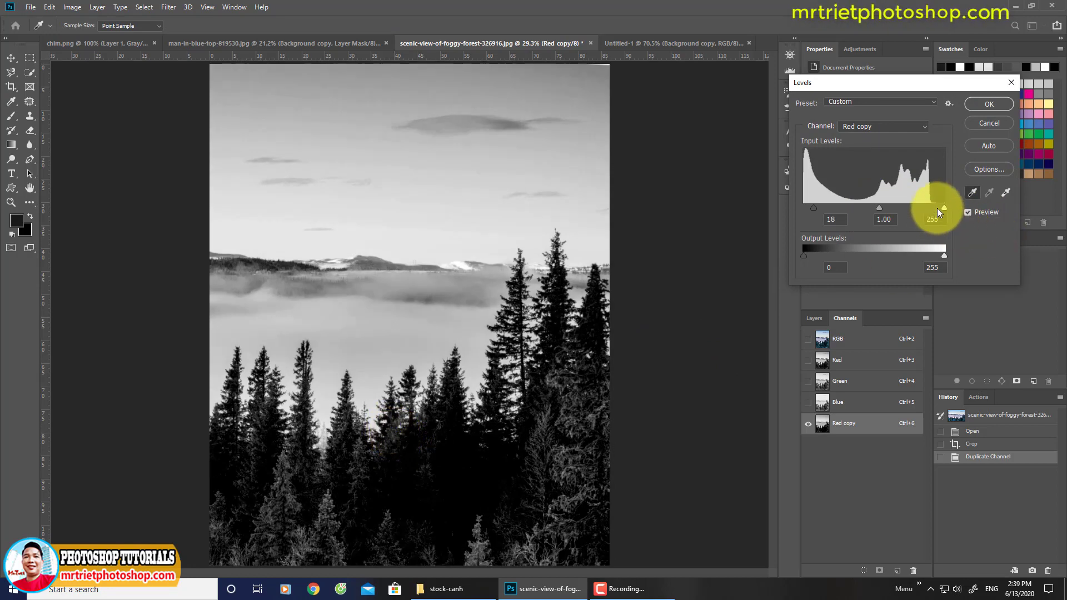
left_click_drag(937, 208, 911, 206)
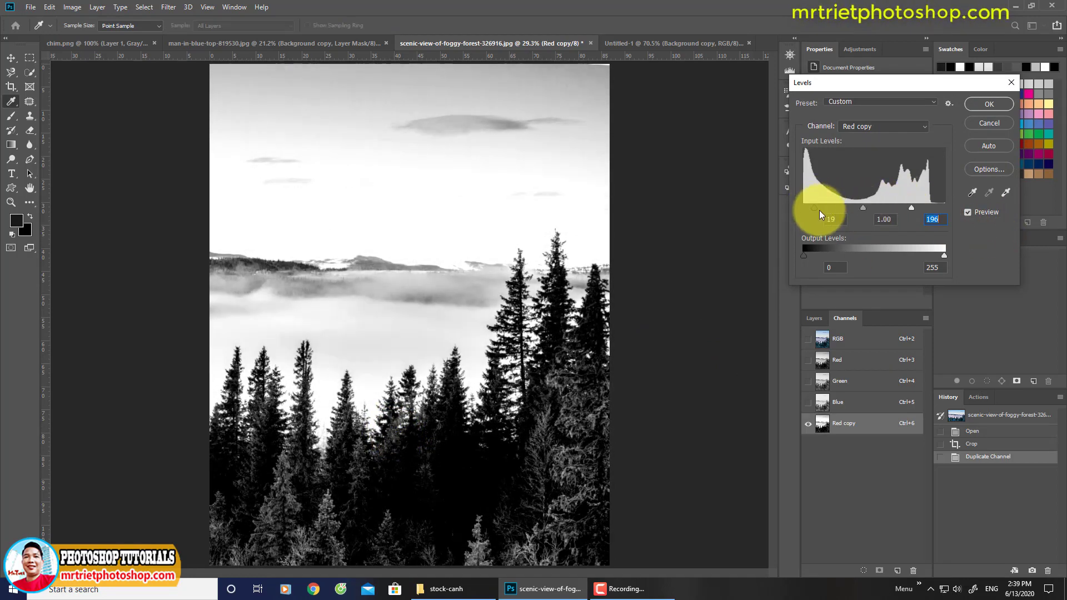
left_click_drag(819, 210, 891, 206)
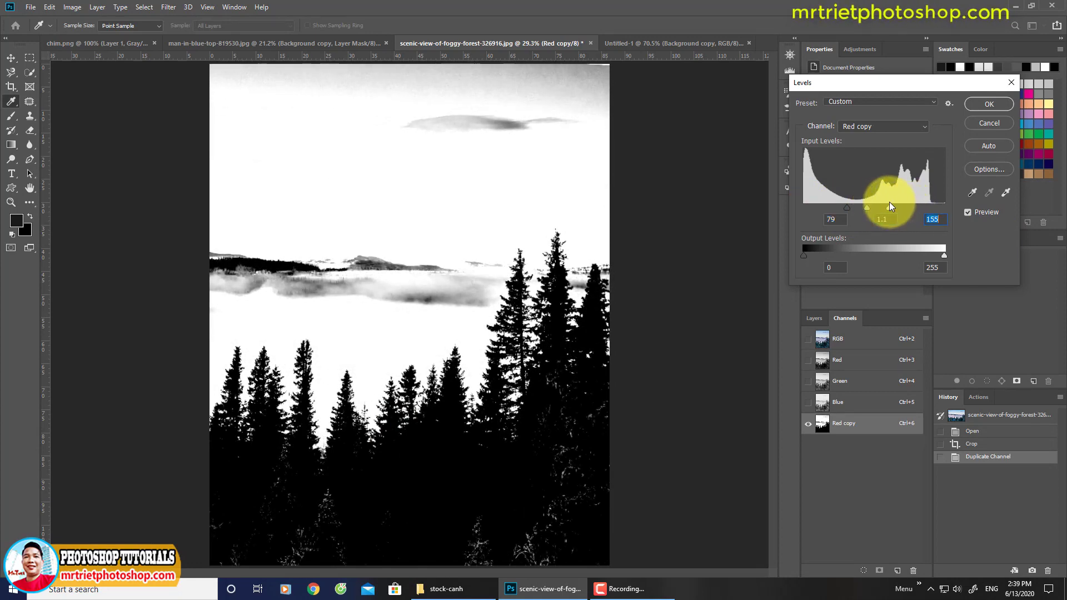
key("Return")
- Set the Brush to Color Dodge mode at 100% opacity and make a first stroke along the fog in the channel copy
left_click(11, 117)
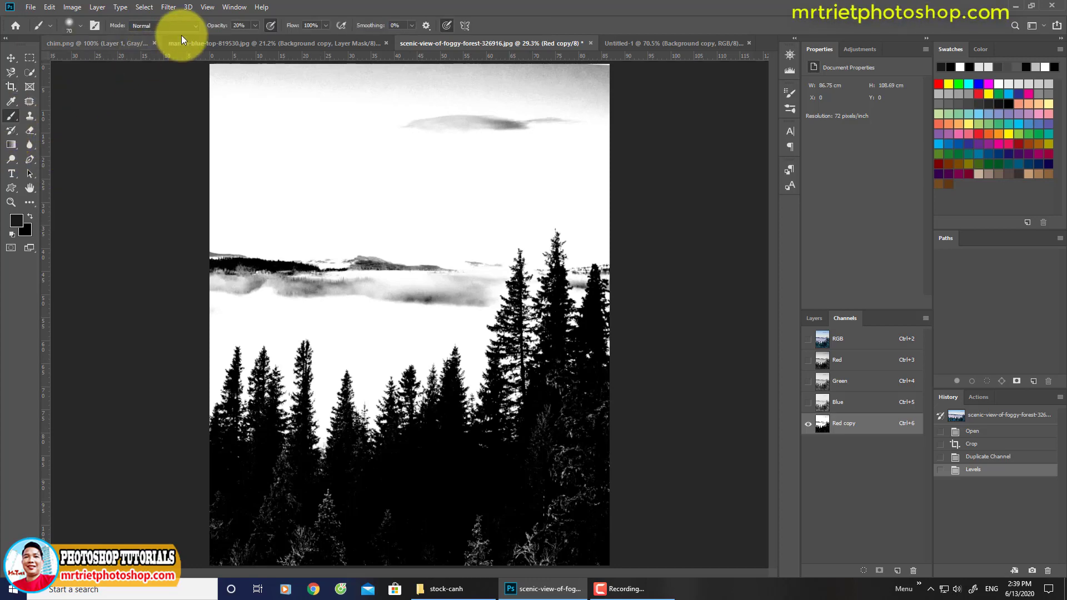
left_click(183, 26)
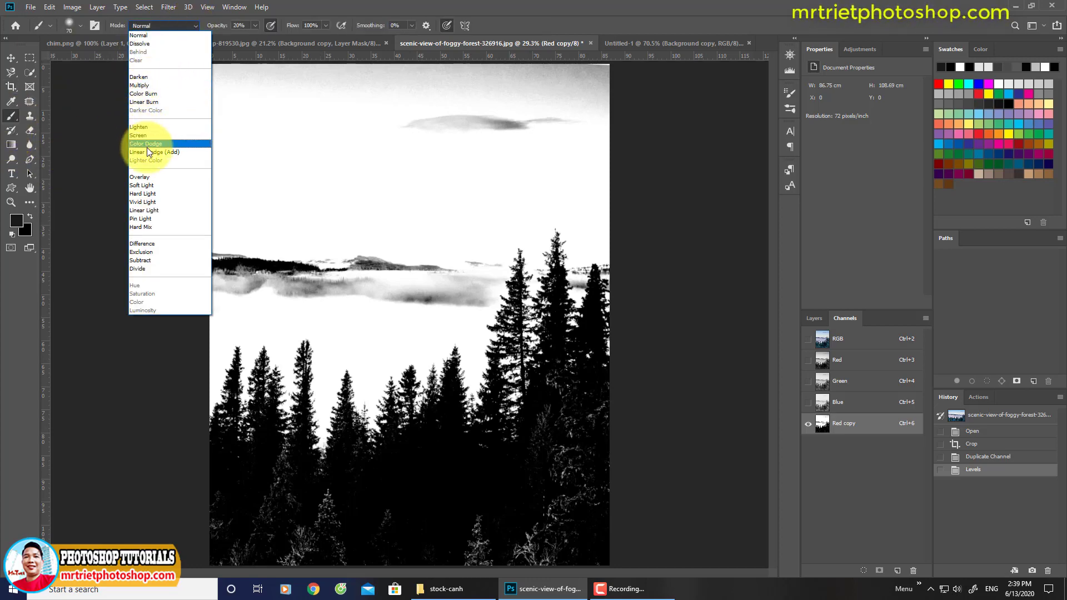
left_click(147, 145)
left_click_drag(350, 305, 357, 319)
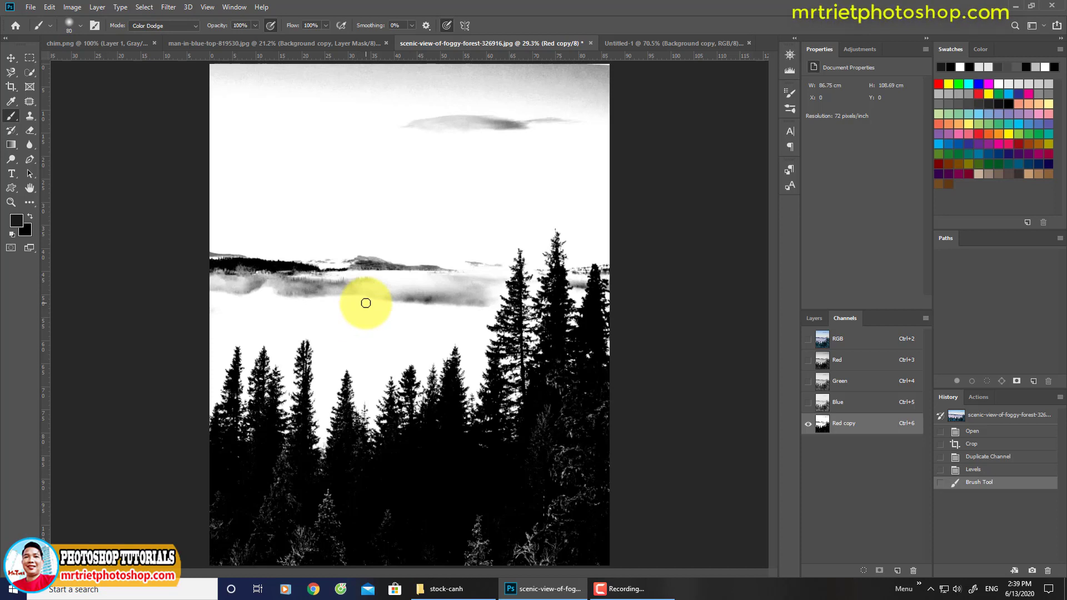
- Enlarge the brush to 400 px and paint out the grey fog and distant hills around the tall firs on the image's right side
key("bracketright")
key("bracketright")
key("bracketright")
mouse_move(411, 304)
left_mouse_down()
mouse_move(448, 300)
mouse_move(524, 243)
left_mouse_up()
left_click_drag(480, 304, 554, 236)
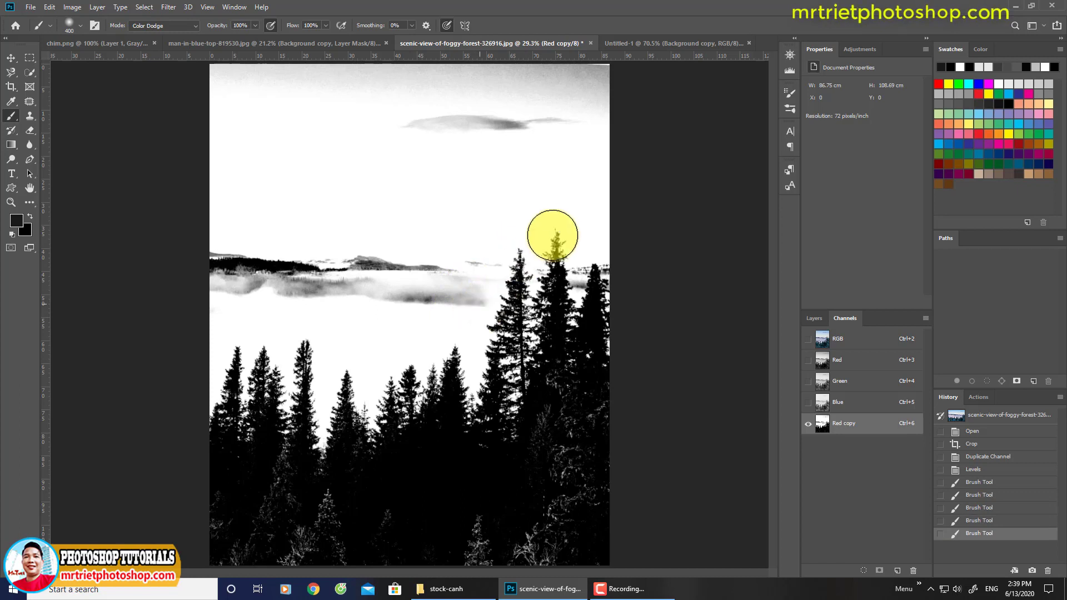
mouse_move(528, 292)
left_mouse_down()
mouse_move(562, 242)
mouse_move(583, 264)
left_mouse_up()
mouse_move(583, 264)
left_mouse_down()
mouse_move(583, 298)
mouse_move(591, 278)
left_mouse_up()
mouse_move(590, 279)
left_mouse_down()
mouse_move(598, 259)
mouse_move(574, 293)
mouse_move(606, 253)
left_mouse_up()
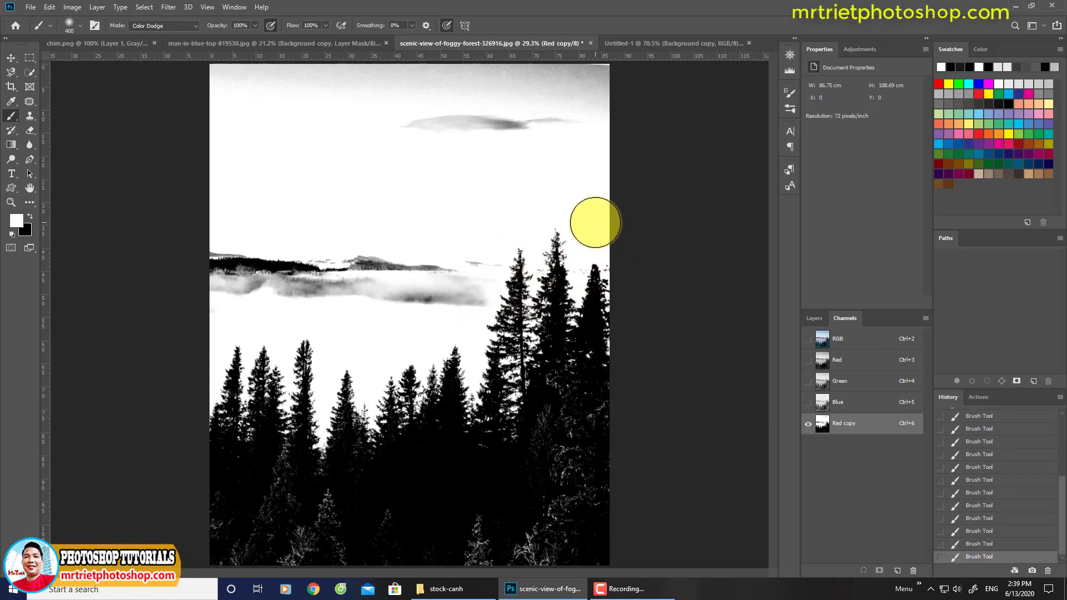
mouse_move(519, 272)
left_mouse_down()
mouse_move(482, 298)
mouse_move(494, 282)
mouse_move(430, 292)
left_mouse_up()
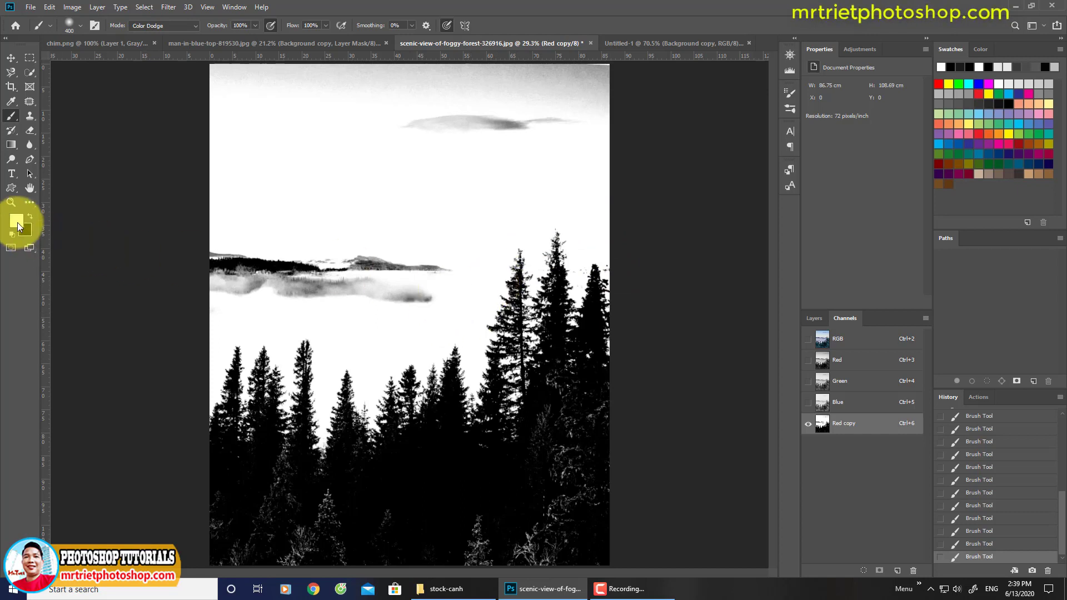
- Paint the remaining fog, distant hills, cloud and grey upper sky white in the channel copy, changing the Brush mode from Color Dodge to Normal
left_click_drag(277, 280, 224, 298)
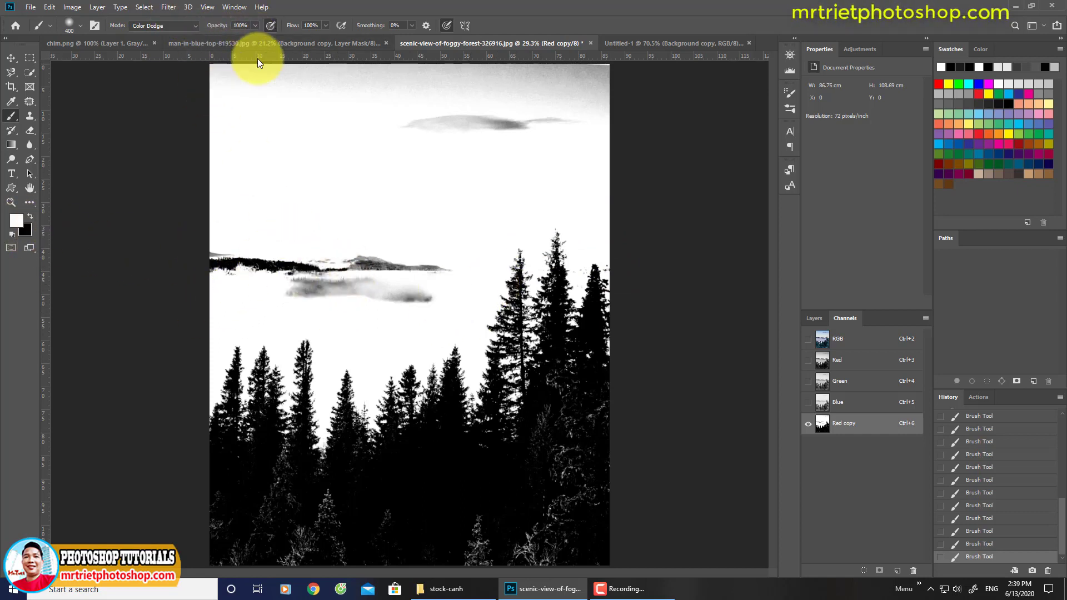
mouse_move(310, 254)
left_mouse_down()
mouse_move(237, 296)
mouse_move(316, 297)
mouse_move(393, 317)
mouse_move(307, 315)
left_mouse_up()
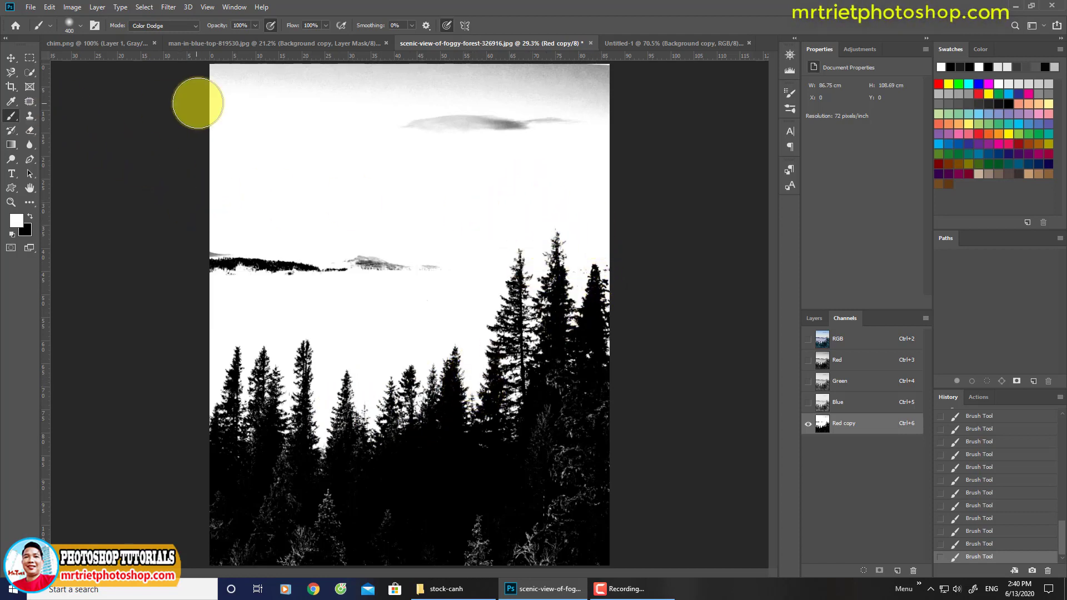
left_click(191, 25)
left_click(157, 29)
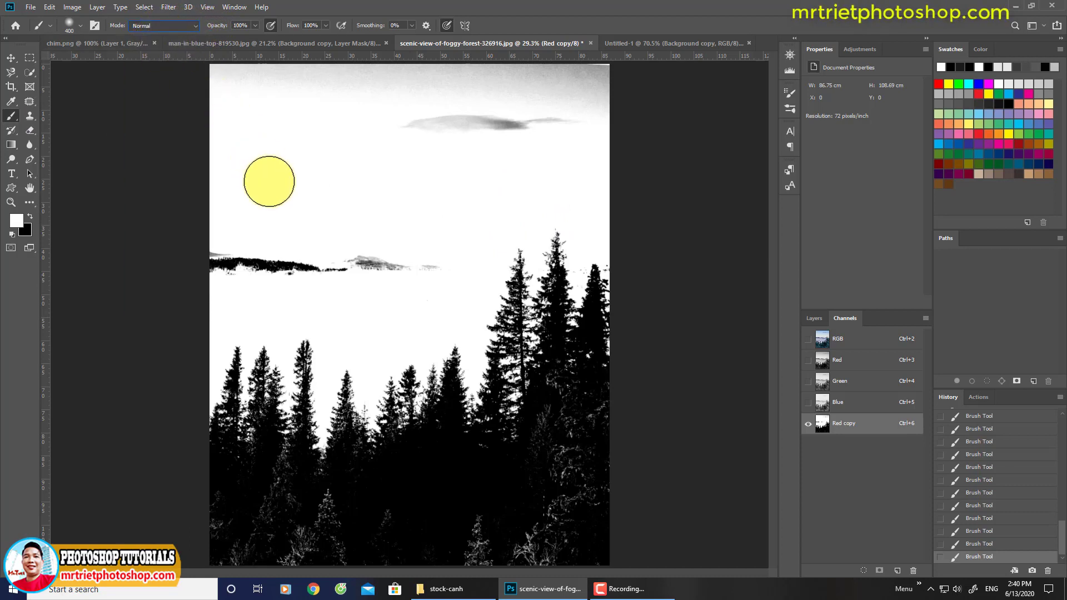
mouse_move(310, 264)
left_mouse_down()
mouse_move(230, 252)
mouse_move(410, 257)
left_mouse_up()
left_click_drag(622, 111, 393, 129)
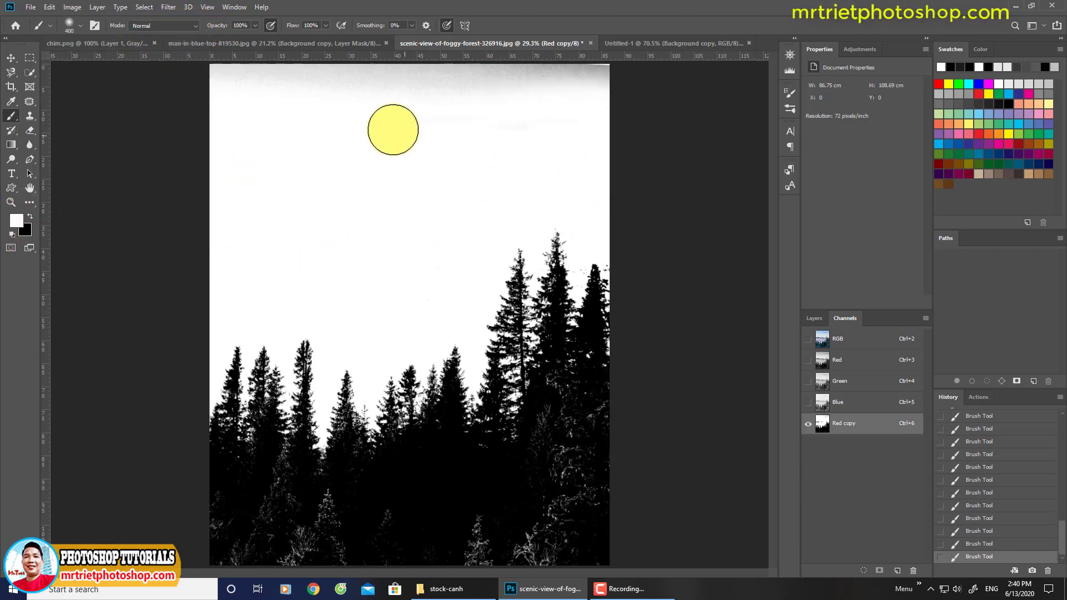
mouse_move(248, 69)
left_mouse_down()
mouse_move(282, 83)
mouse_move(586, 86)
mouse_move(610, 77)
mouse_move(200, 64)
left_mouse_up()
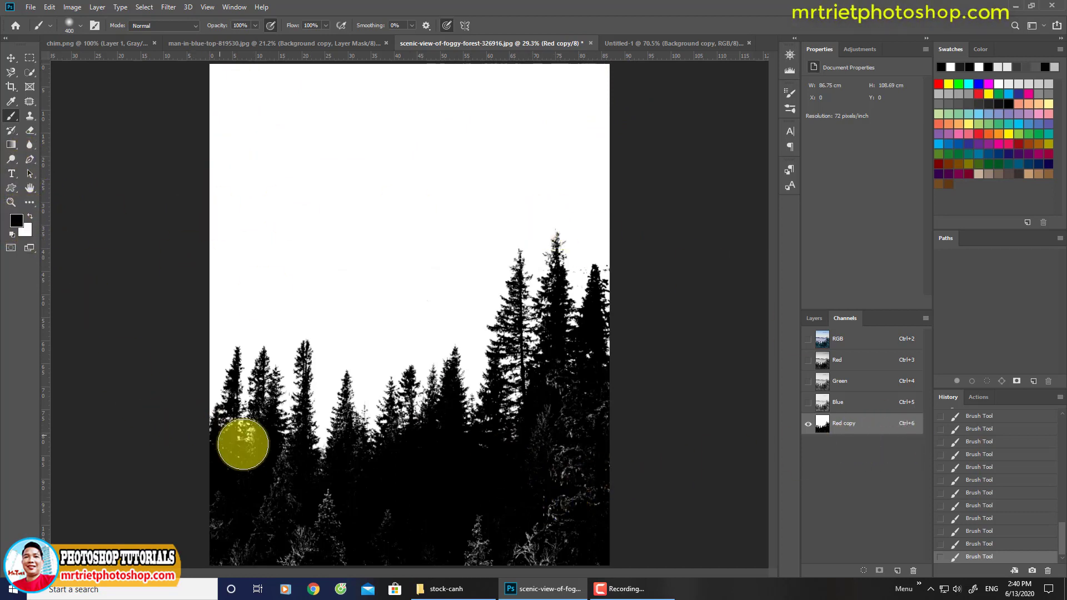
- Paint the light specks in the lower trees solid black in the Red copy channel, and display the RGB composite
mouse_move(306, 516)
left_mouse_down()
mouse_move(263, 499)
mouse_move(229, 508)
mouse_move(395, 535)
mouse_move(335, 519)
mouse_move(326, 504)
mouse_move(397, 521)
mouse_move(465, 564)
mouse_move(506, 540)
mouse_move(341, 546)
mouse_move(367, 537)
mouse_move(352, 517)
mouse_move(230, 507)
mouse_move(312, 487)
mouse_move(266, 535)
mouse_move(590, 498)
mouse_move(502, 512)
mouse_move(537, 470)
mouse_move(531, 424)
mouse_move(530, 456)
mouse_move(544, 408)
mouse_move(534, 380)
mouse_move(550, 419)
mouse_move(564, 402)
mouse_move(574, 415)
mouse_move(567, 516)
left_mouse_up()
scroll(358, 515, "down", 1)
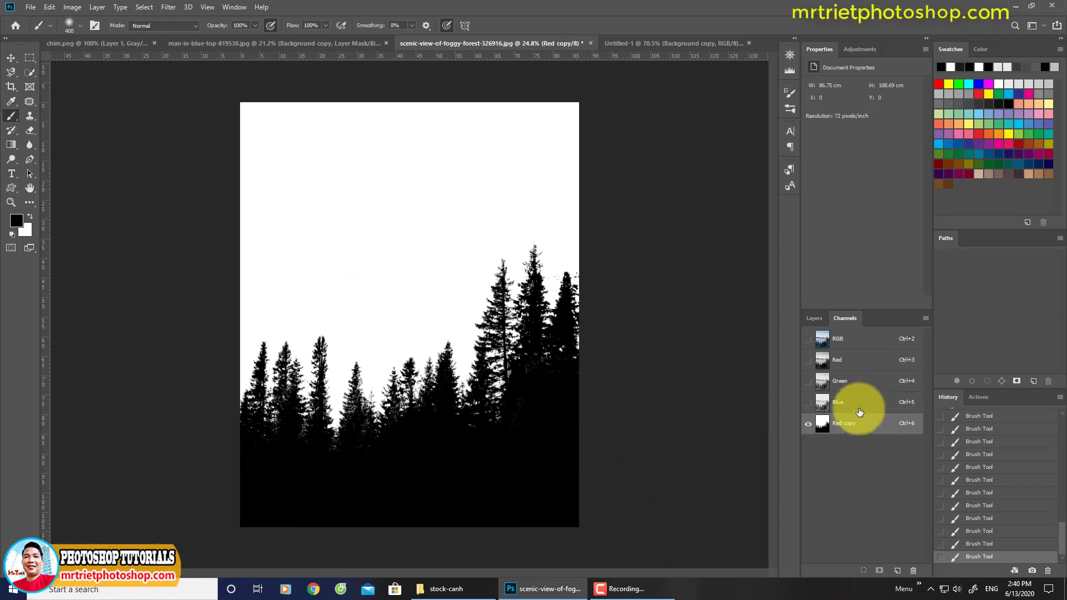
left_click(834, 345)
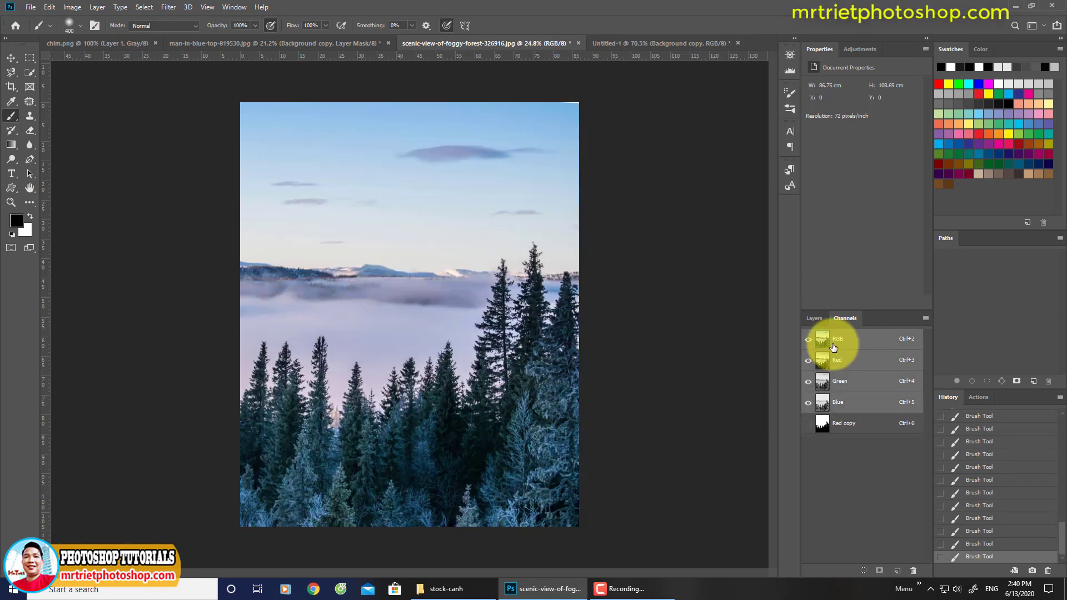
- Load the Red copy channel as a selection and feather it by 0.5 pixels
left_click(838, 425)
left_click(822, 428, "ctrl")
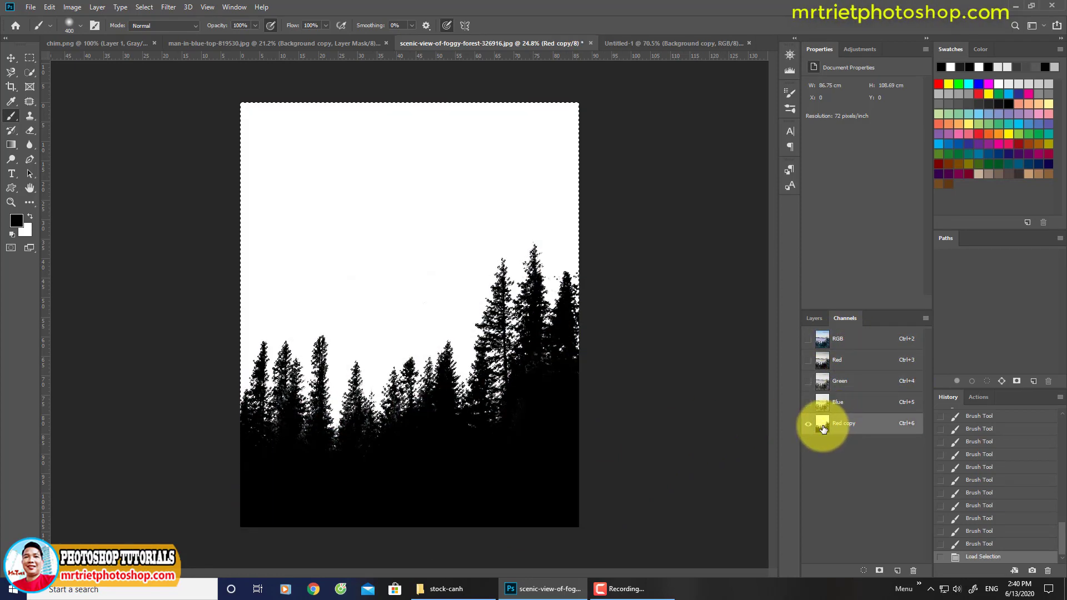
left_click(814, 317)
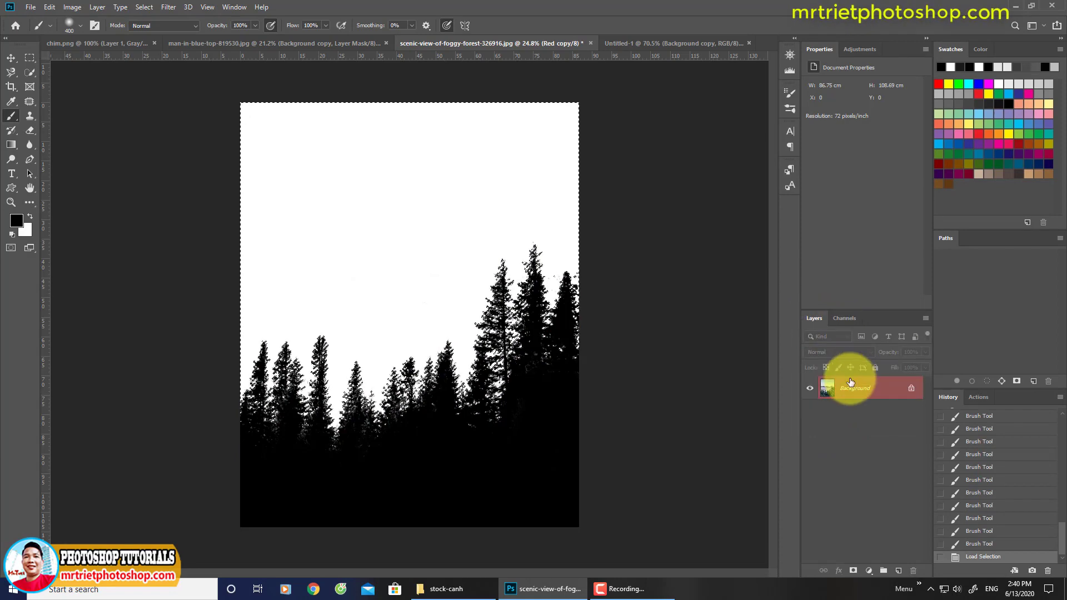
key("shift+F6")
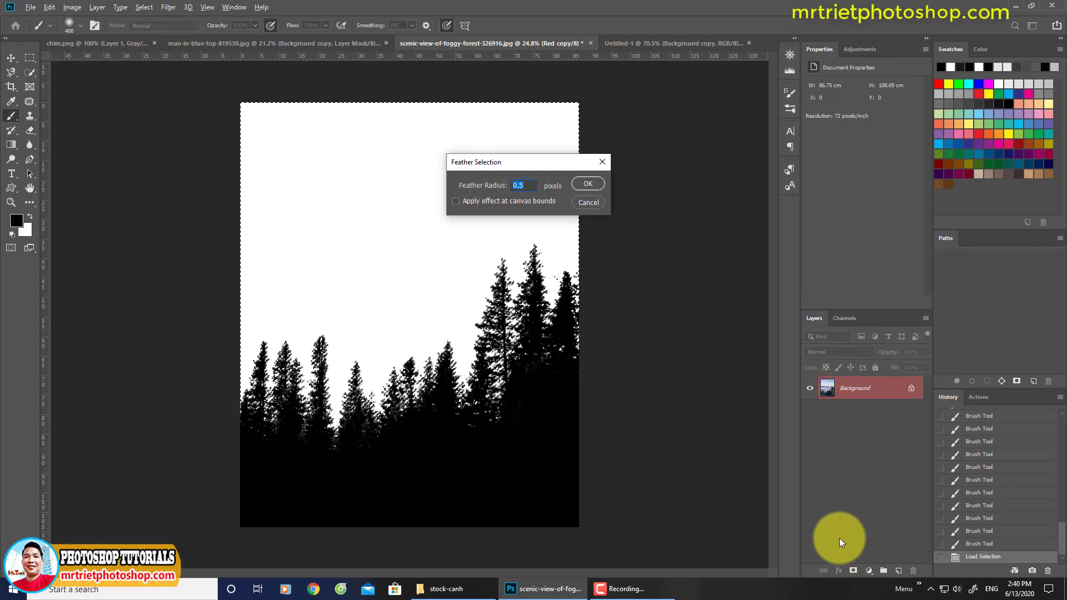
key("Return")
- Add an inverted layer mask from the selection to the forest layer, hiding the sky and keeping only the trees
left_click(852, 576)
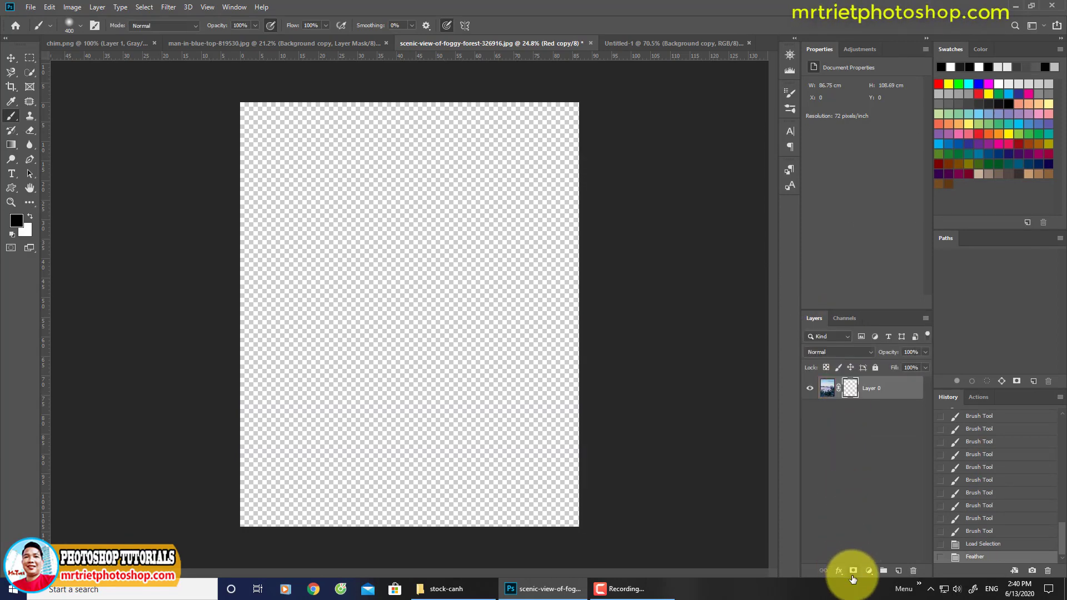
key("ctrl+z")
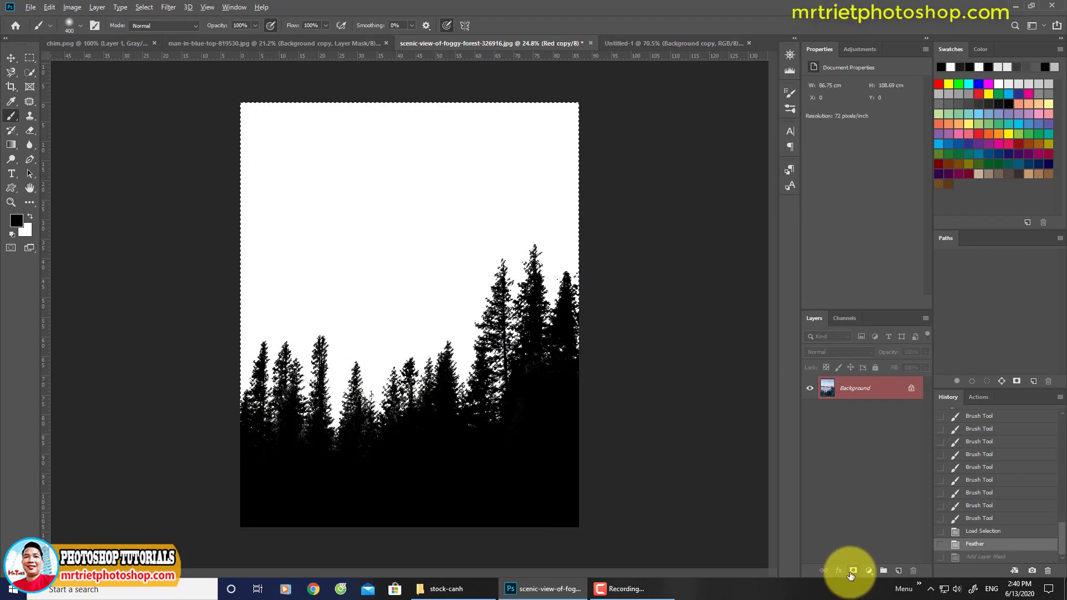
left_click(852, 574)
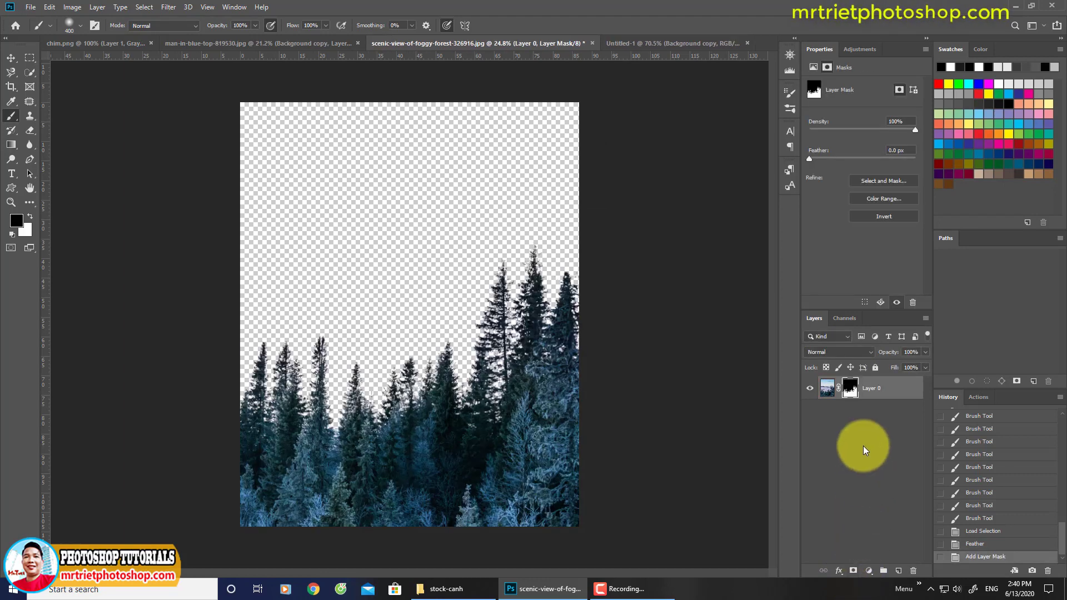
- Copy the masked forest layer into the Untitled-1 composite above the portrait
left_click(826, 391)
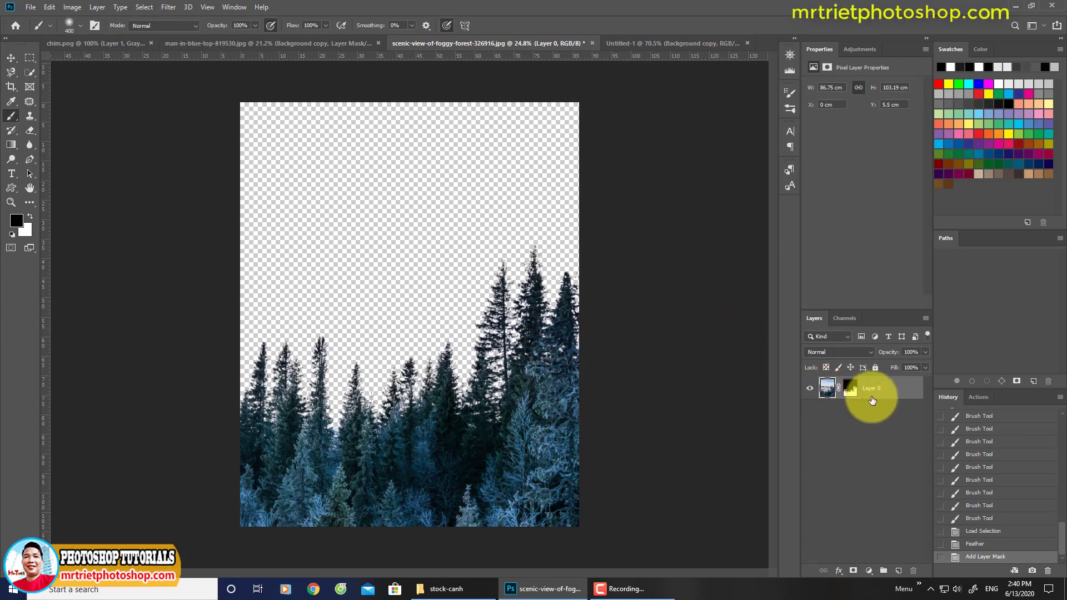
left_click_drag(810, 370, 474, 262)
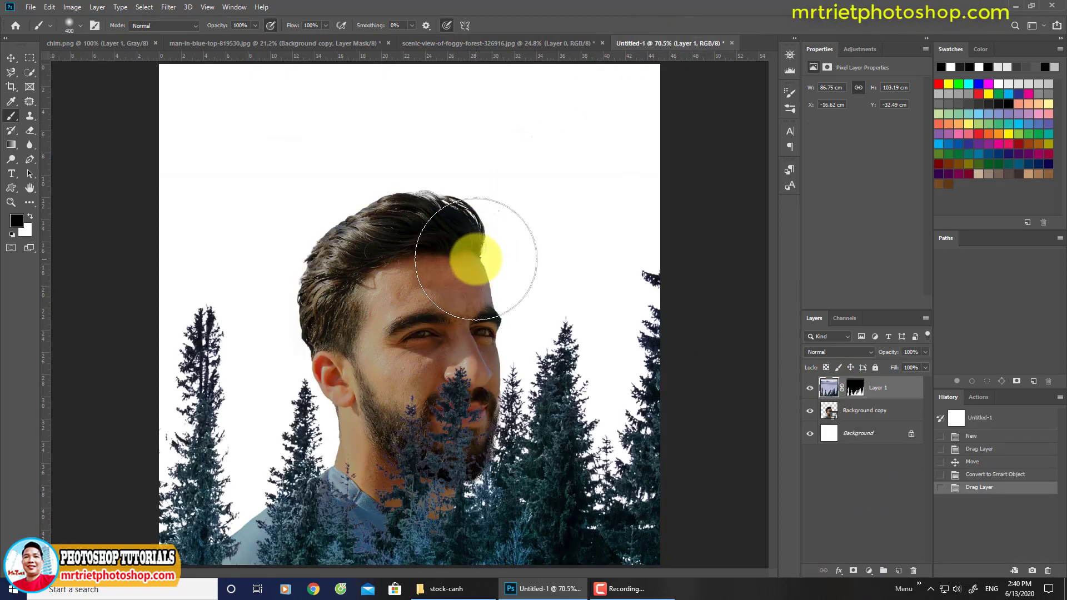
left_click_drag(485, 370, 455, 332)
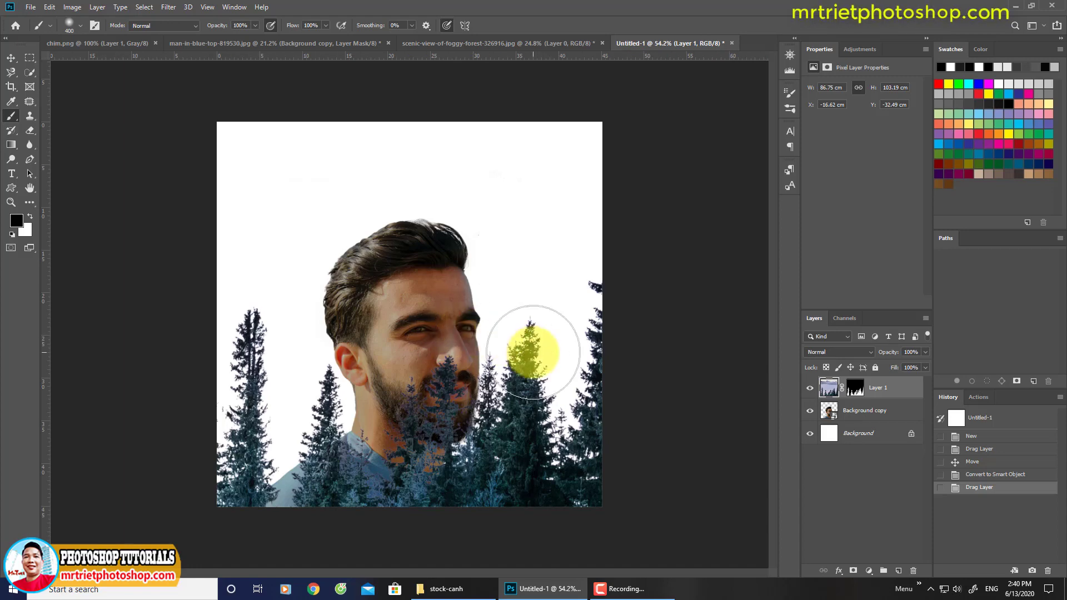
- Scale the forest layer to 47.75% and place it horizontally centred along the canvas's bottom edge, over the portrait's lower half
key("v")
left_click_drag(470, 454, 441, 453)
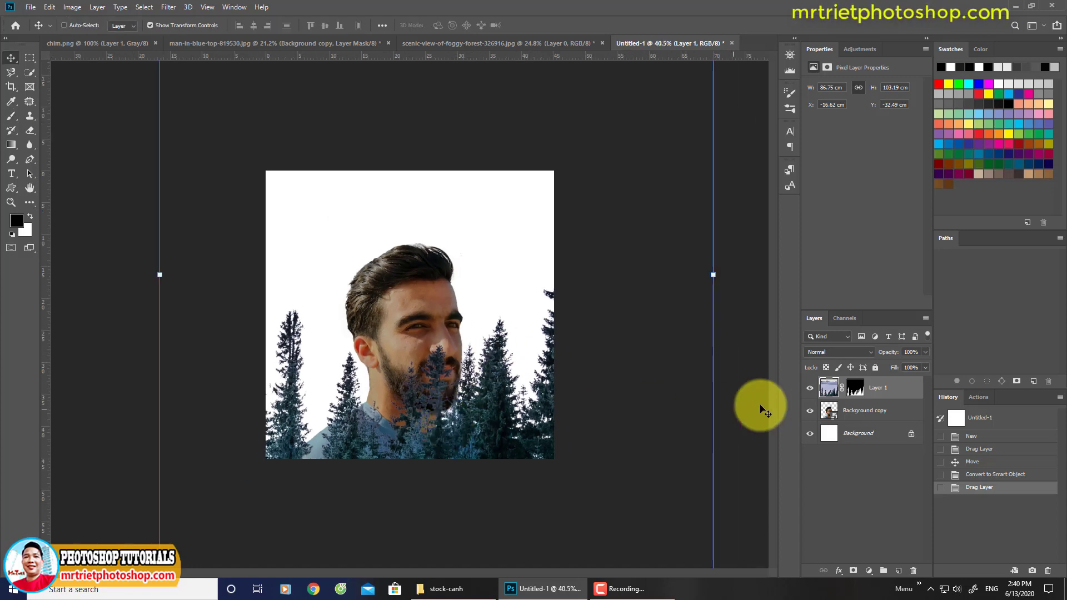
key("ctrl+t")
left_click_drag(403, 351, 426, 346)
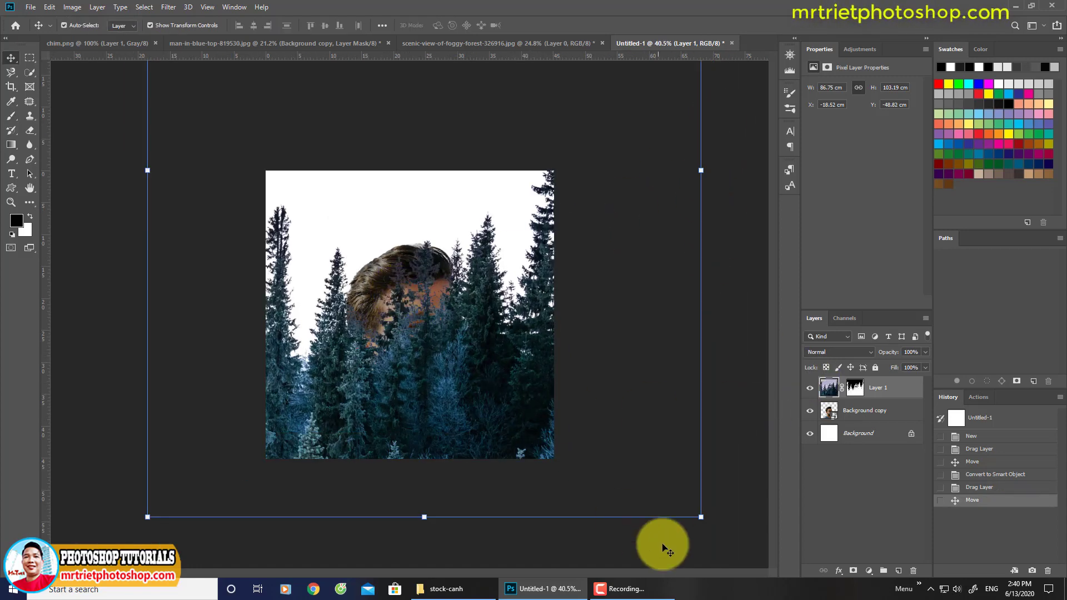
left_click_drag(702, 516, 476, 308)
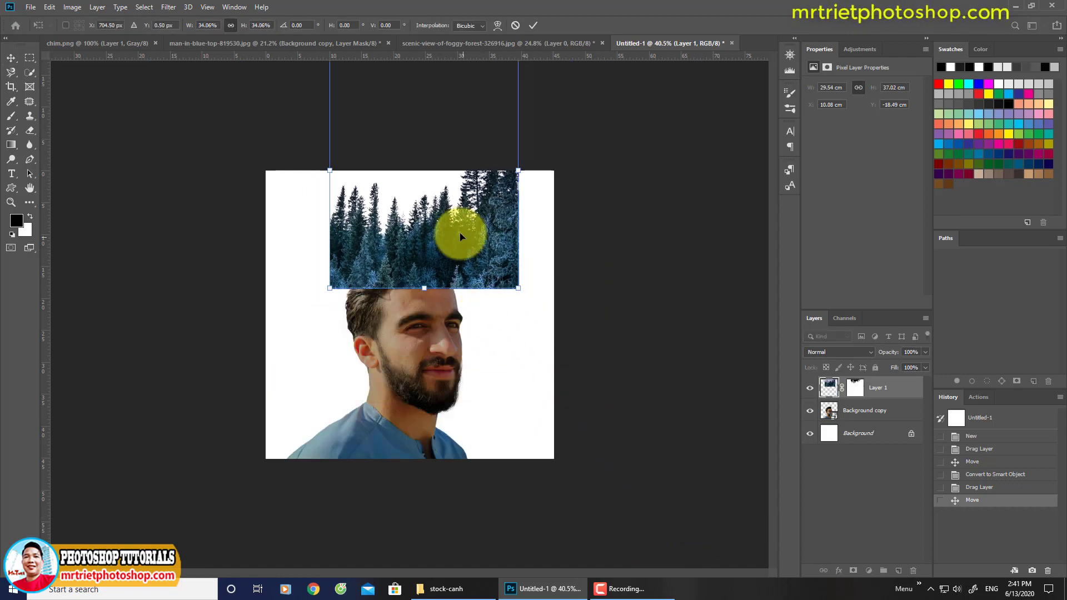
left_click_drag(452, 231, 445, 405)
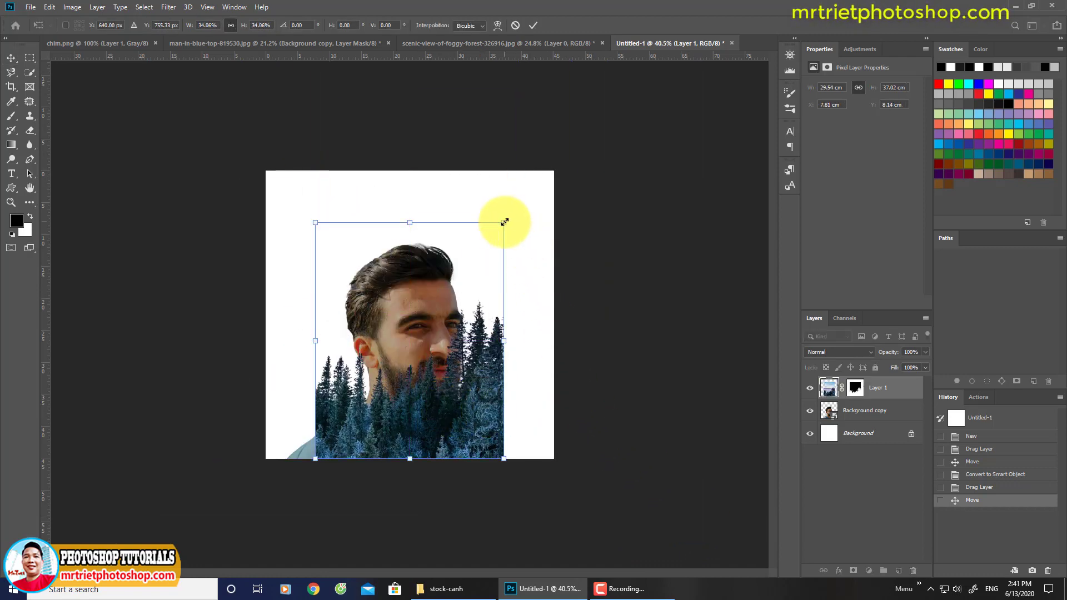
left_click_drag(503, 221, 542, 175)
left_click_drag(493, 400, 493, 368)
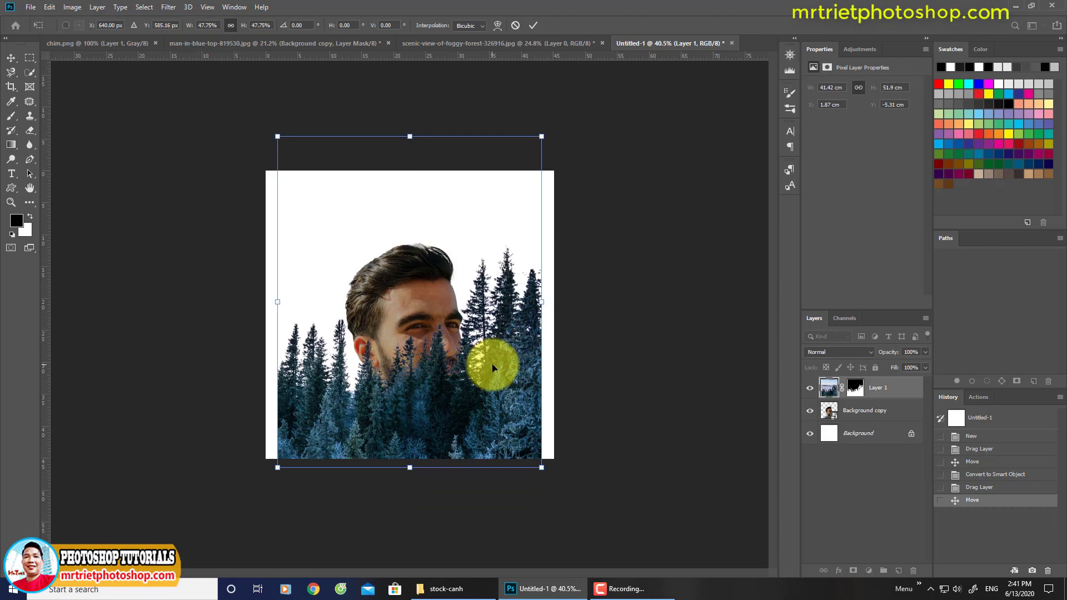
scroll(467, 400, "up", 2)
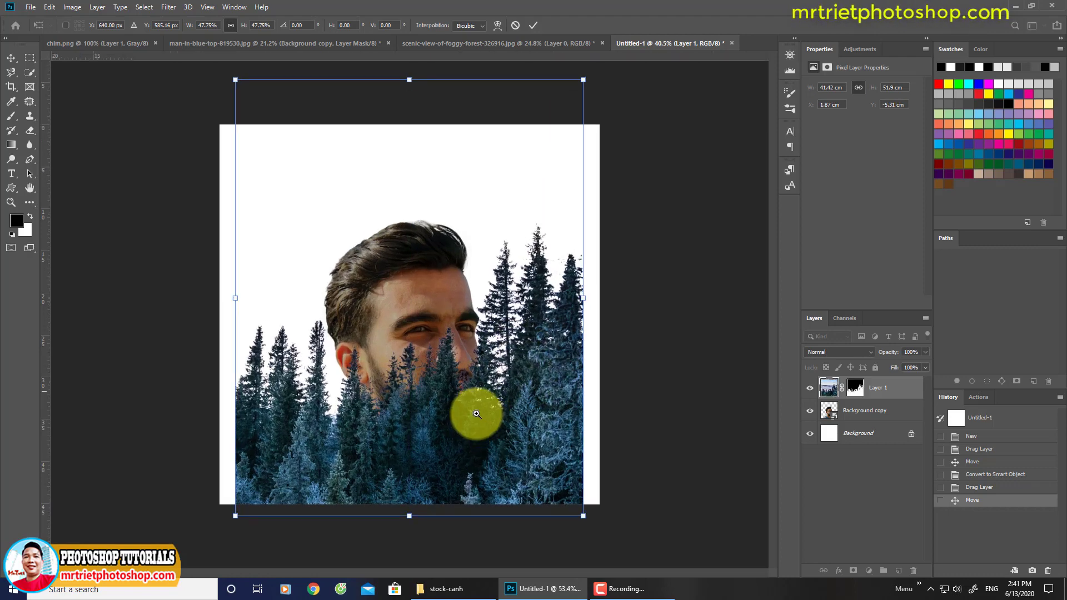
left_click_drag(502, 436, 479, 422)
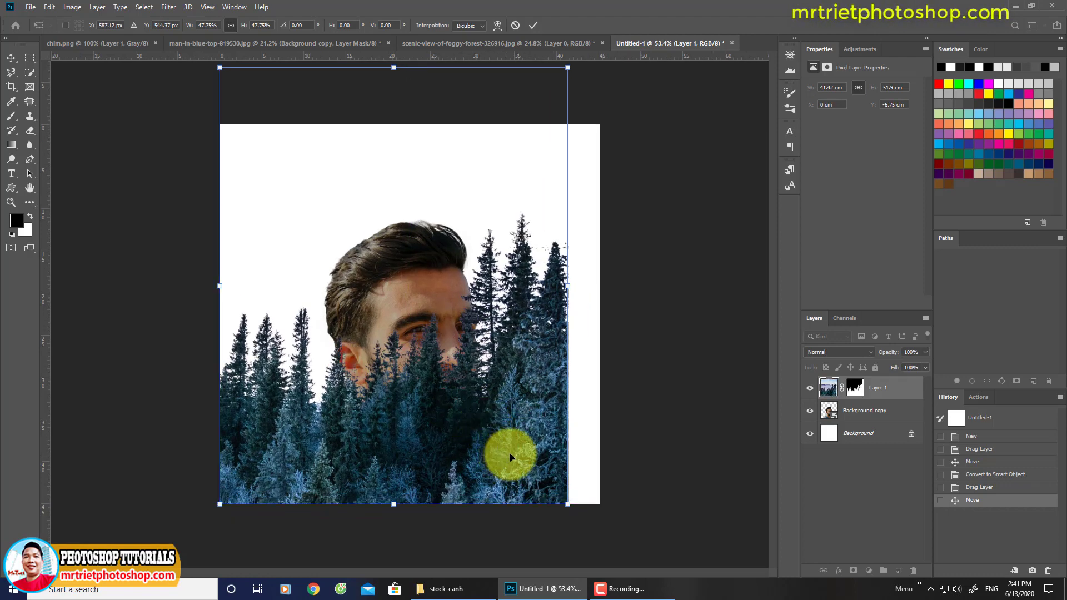
left_click_drag(511, 457, 519, 458)
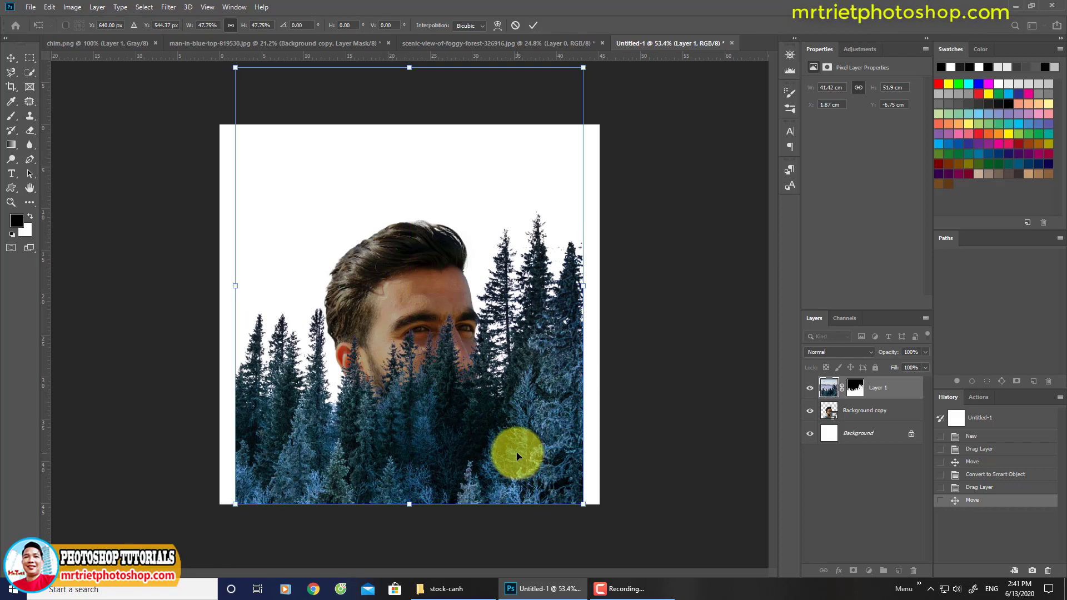
key("Return")
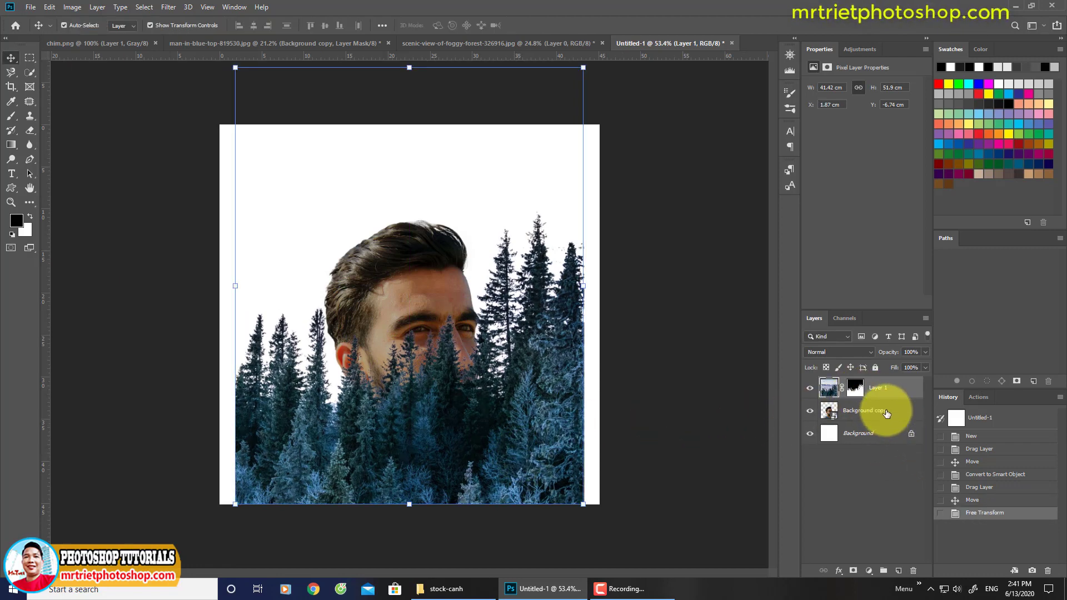
- Add a Hue/Saturation adjustment layer above the forest with Saturation at -100
left_click(870, 570)
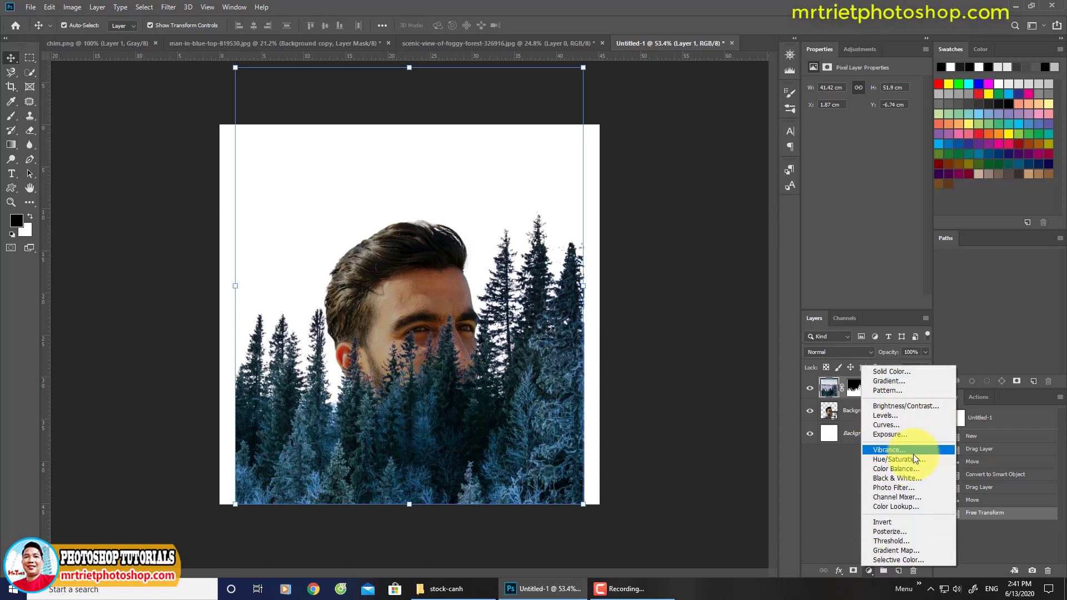
left_click(908, 459)
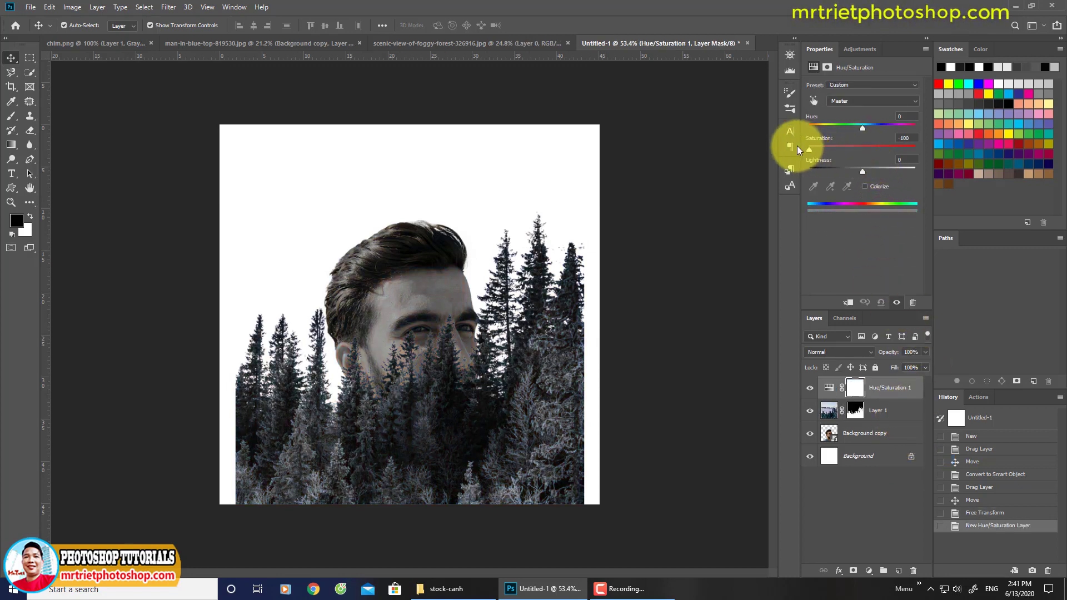
- Add a Levels adjustment directly above the portrait layer and set its input white to 171
left_click(889, 410)
left_click(888, 436)
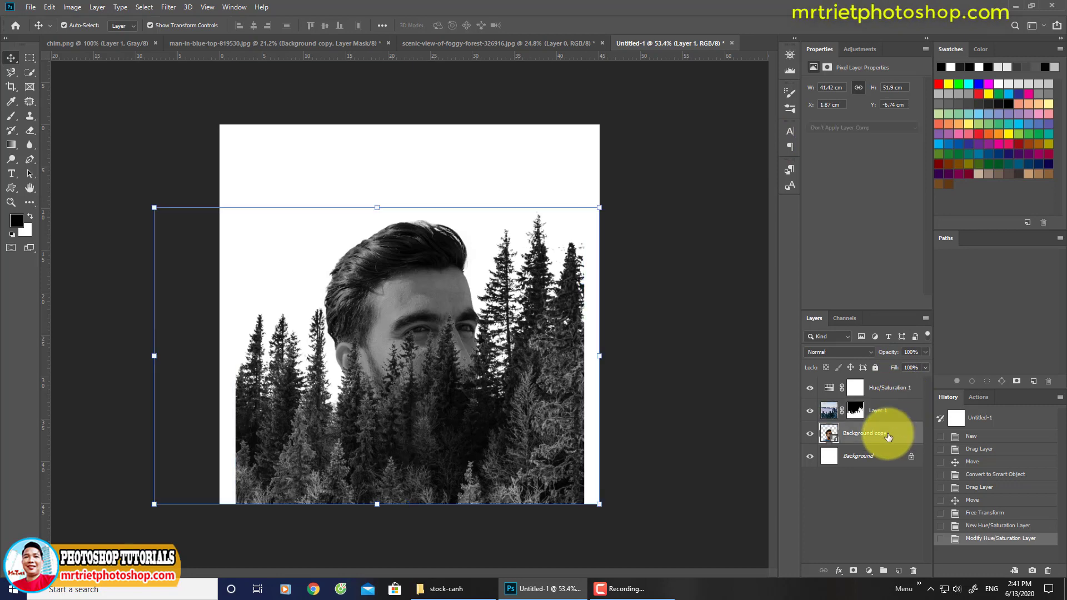
left_click(868, 571)
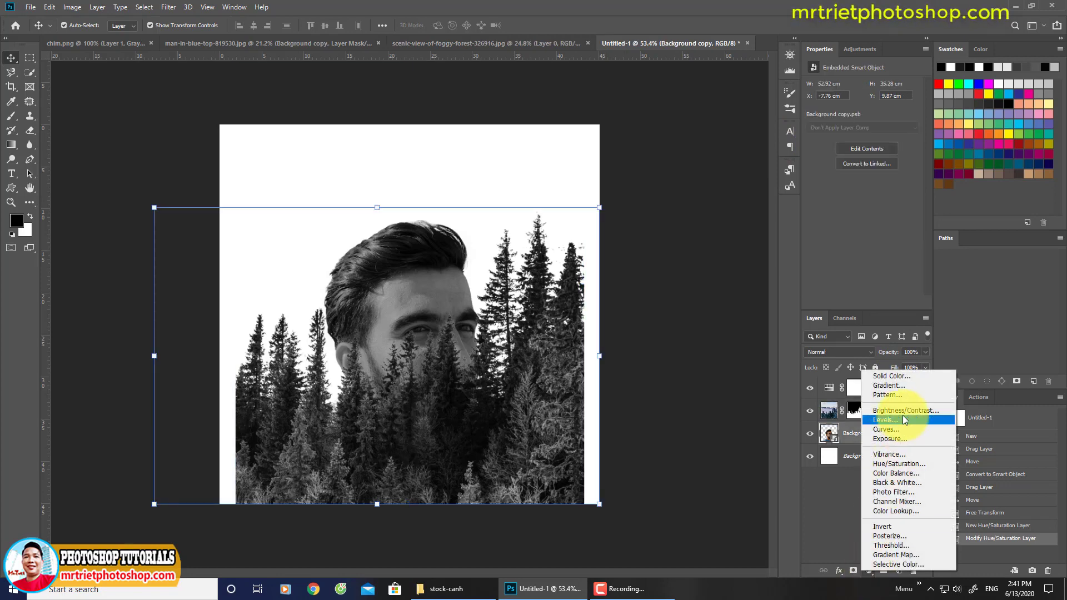
left_click(898, 421)
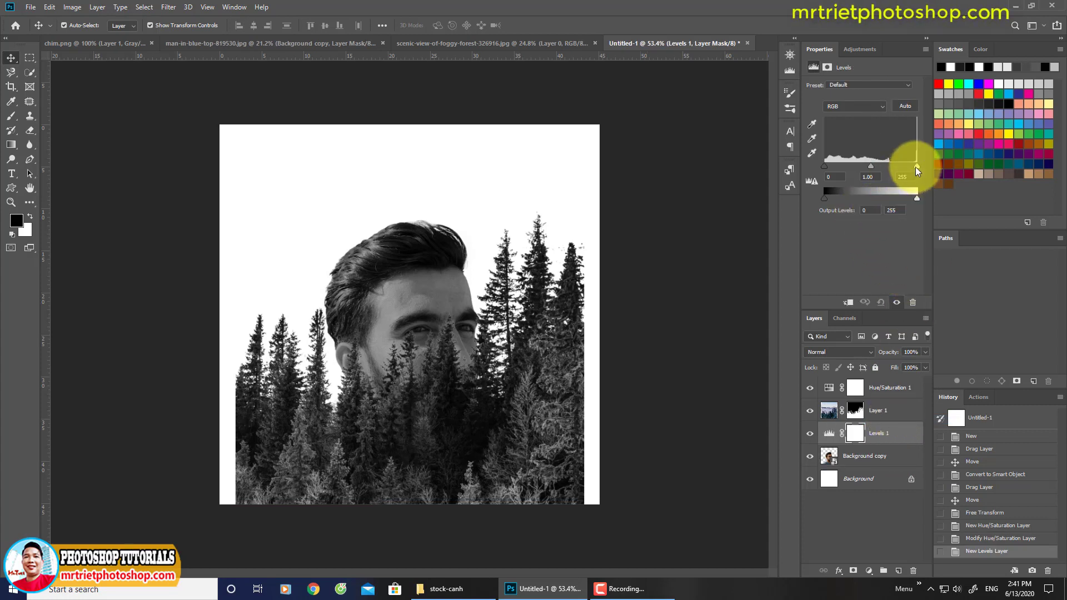
left_click_drag(916, 165, 886, 166)
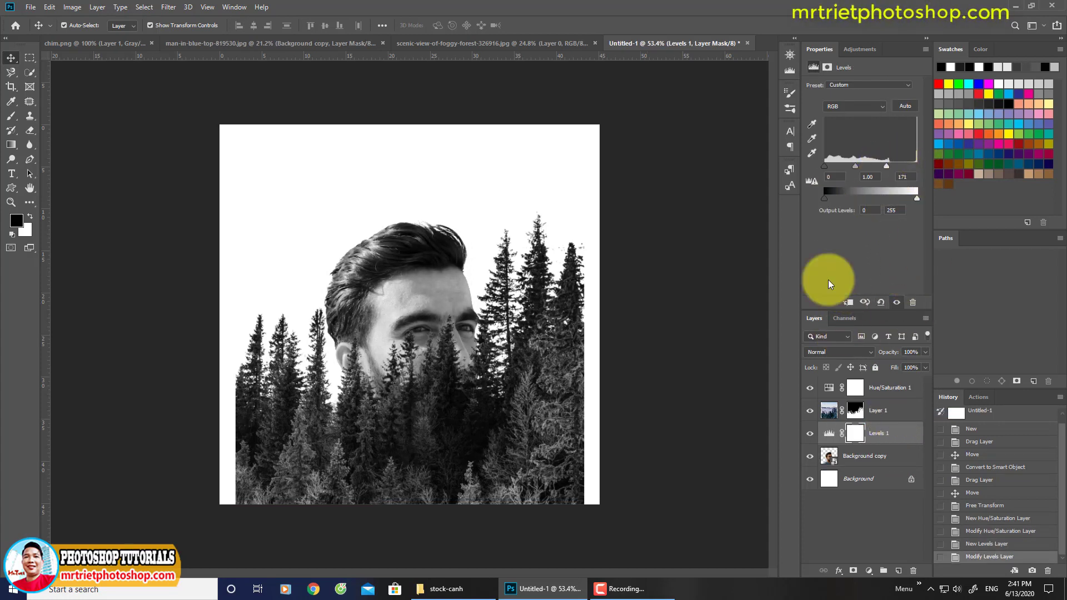
- Hide the forest layer, set the portrait's Levels inputs to 17, 1.14 and 154, and clip the adjustment to the portrait layer
left_click(809, 410)
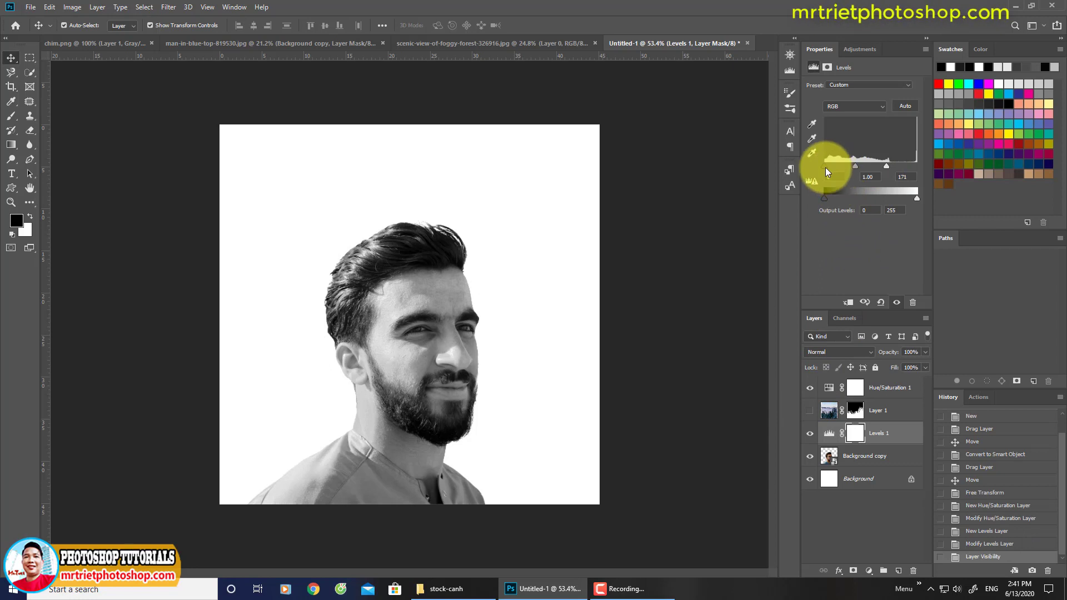
left_click_drag(825, 166, 879, 166)
left_click_drag(855, 165, 854, 165)
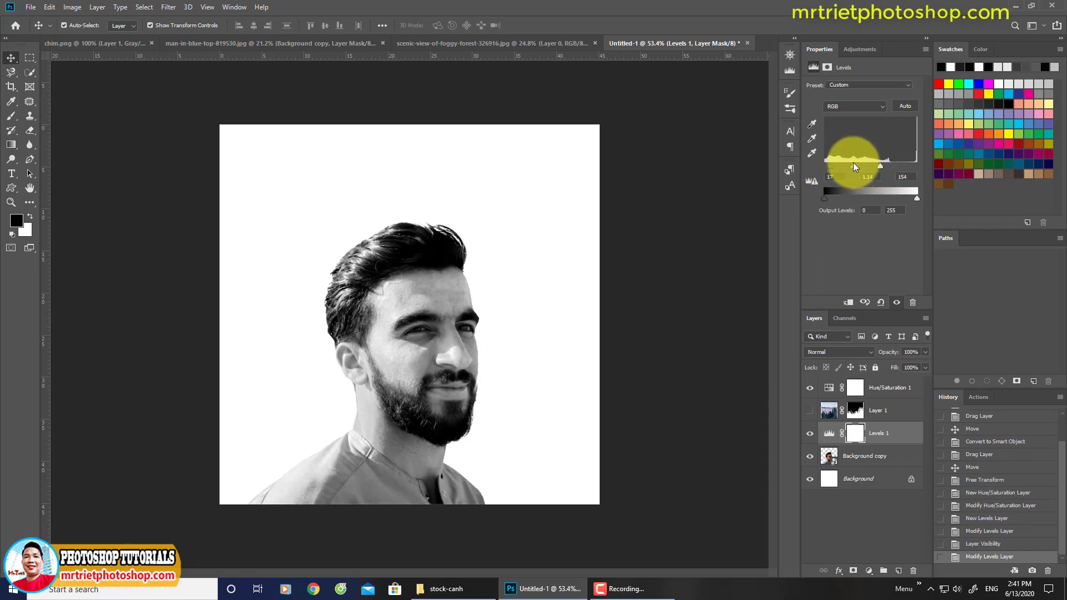
right_click(876, 436)
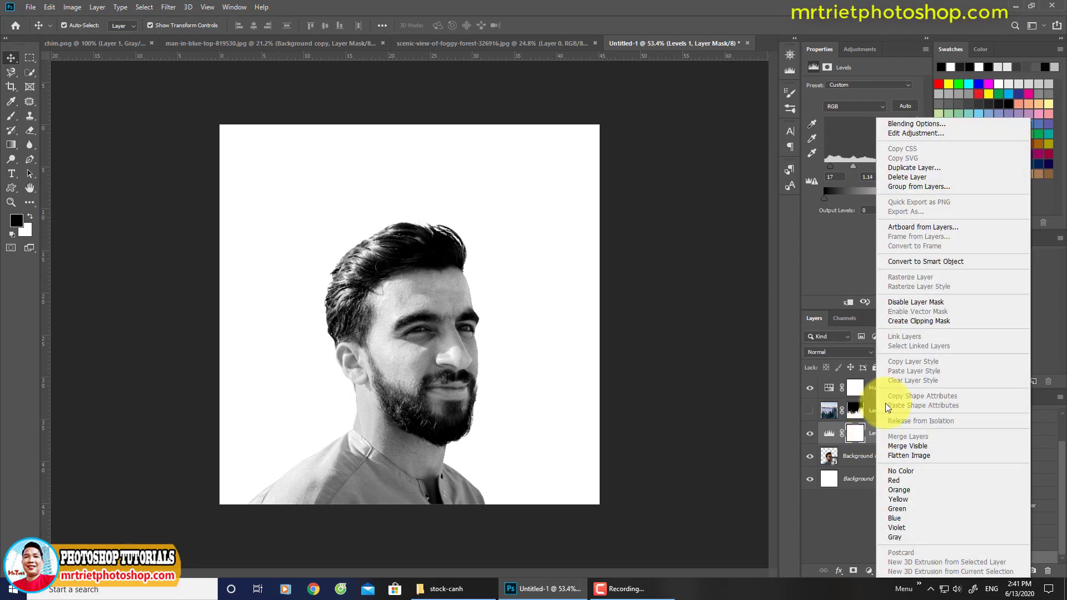
left_click(919, 320)
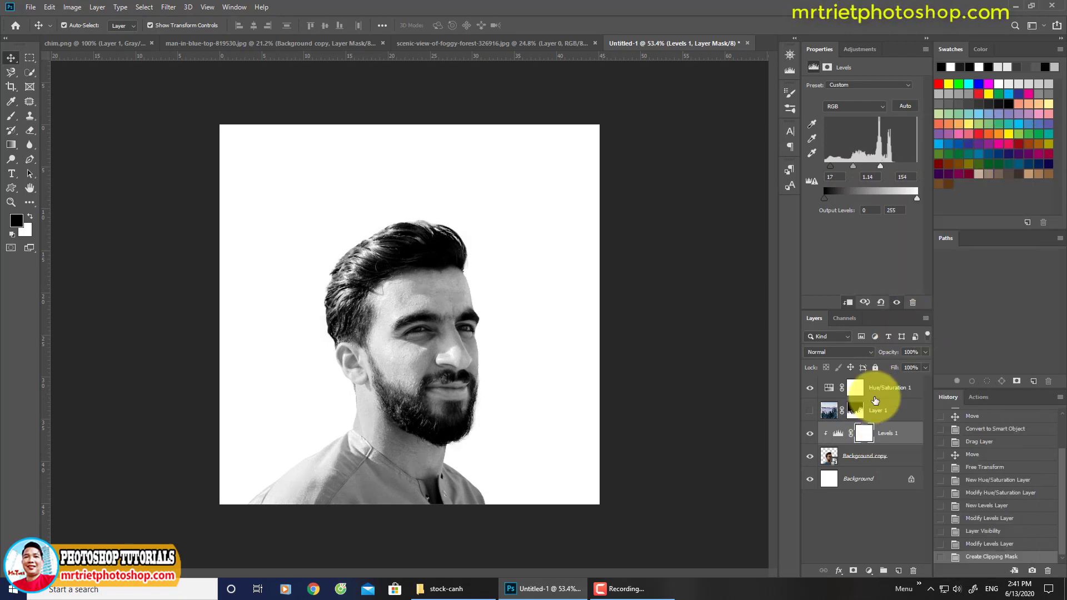
- Compare the portrait with and without its Levels adjustment, and show the forest layer again
left_click(810, 434)
left_click(810, 434)
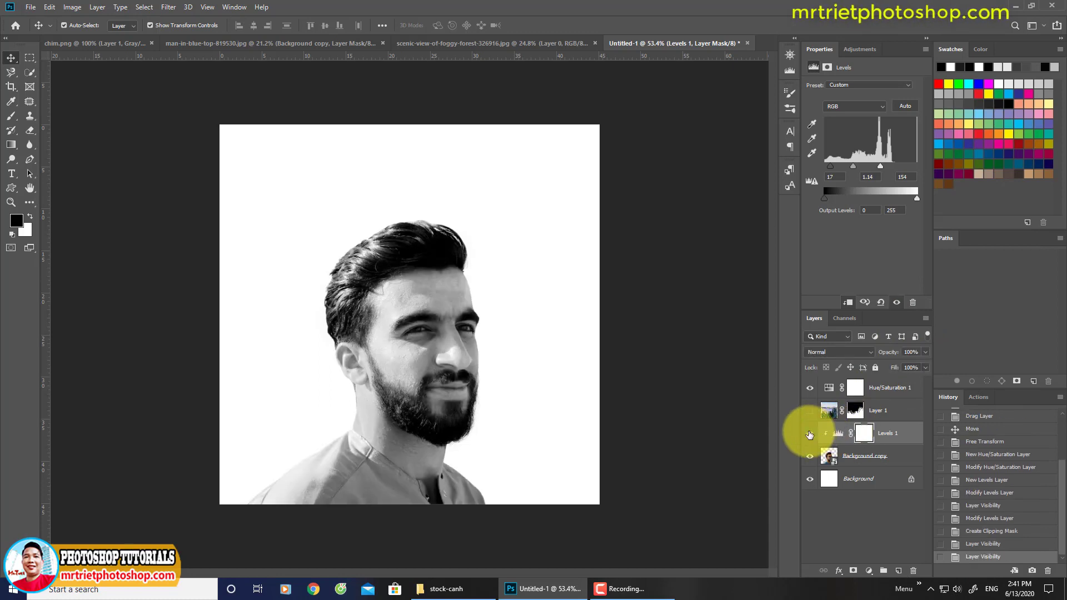
left_click(875, 417)
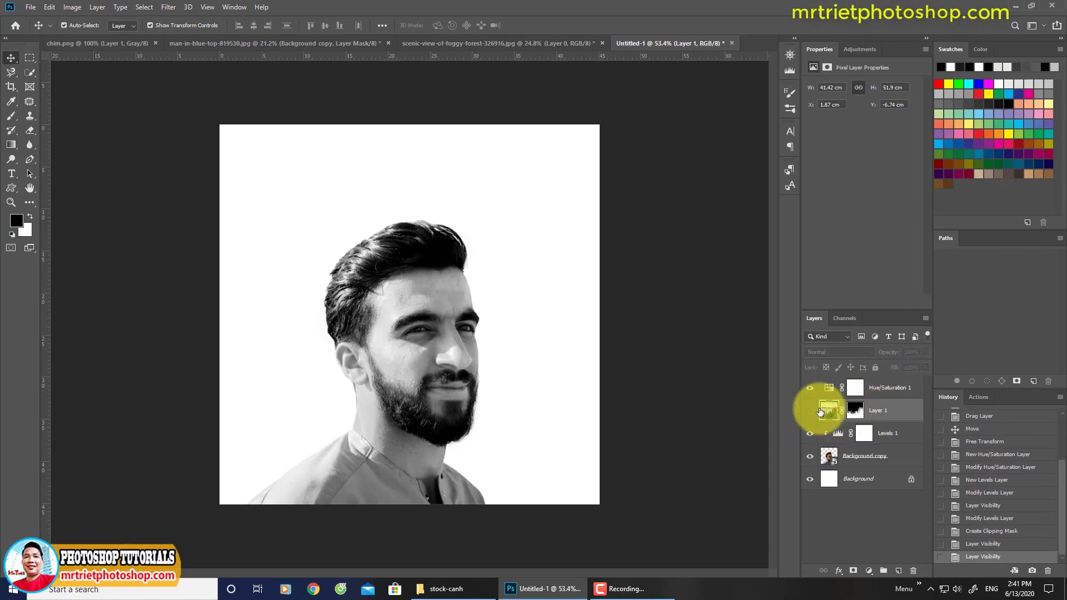
left_click(809, 410)
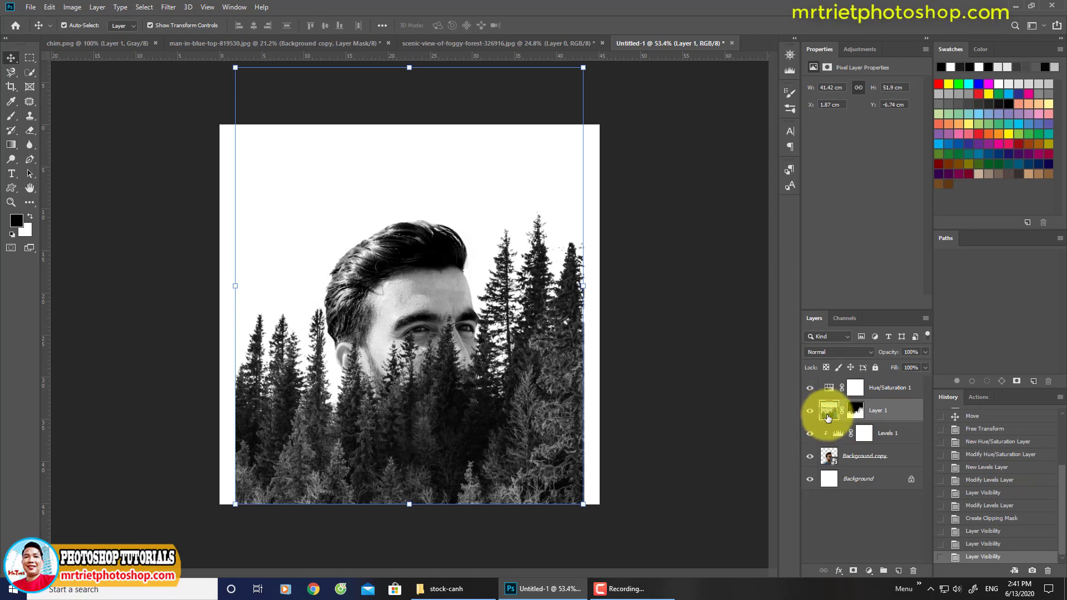
- Scale the forest layer up proportionally to 145% and move it to cover the canvas's full width
scroll(535, 404, "down", 2)
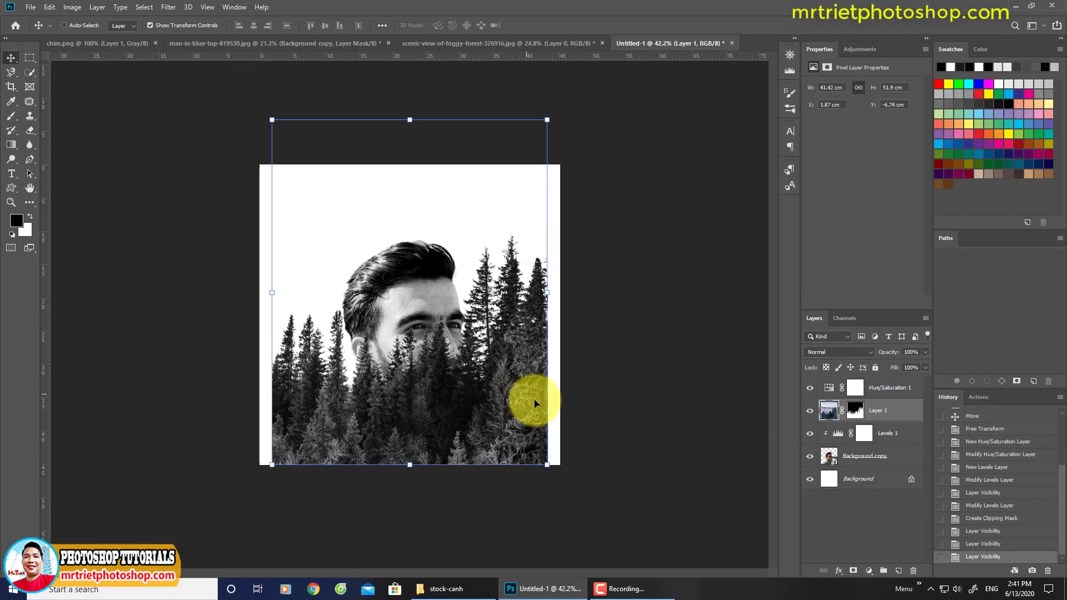
left_click_drag(548, 464, 620, 536)
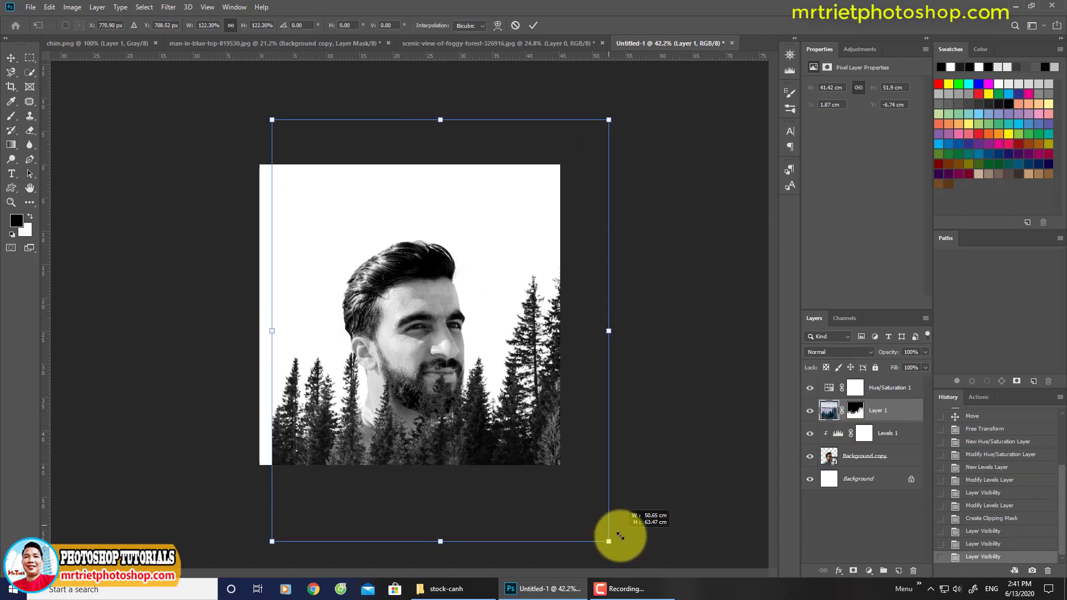
left_click_drag(517, 391, 450, 371)
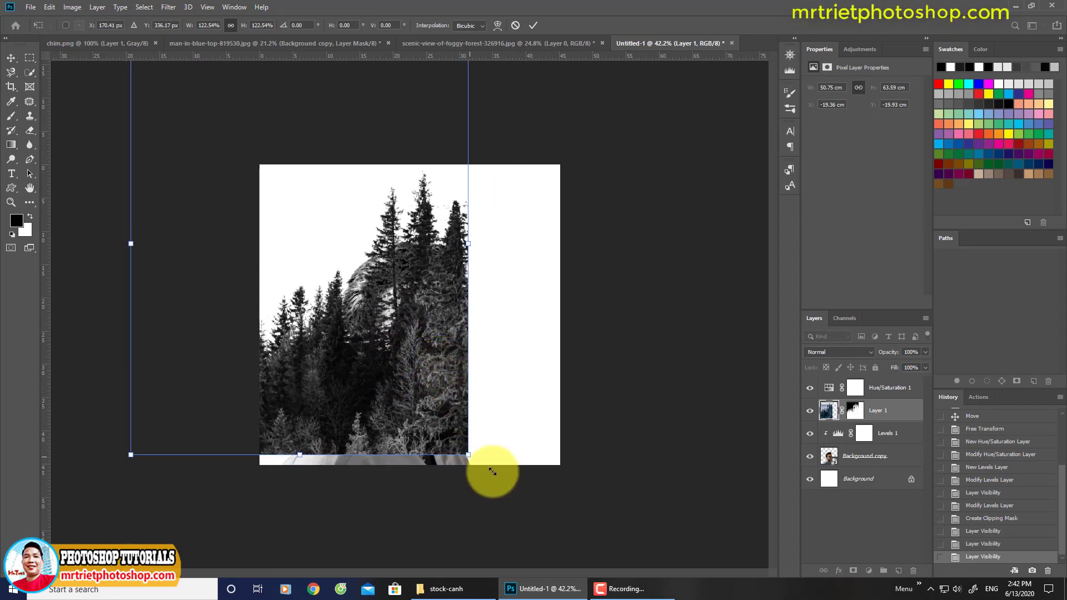
left_click_drag(492, 471, 560, 494)
left_click_drag(470, 445, 469, 388)
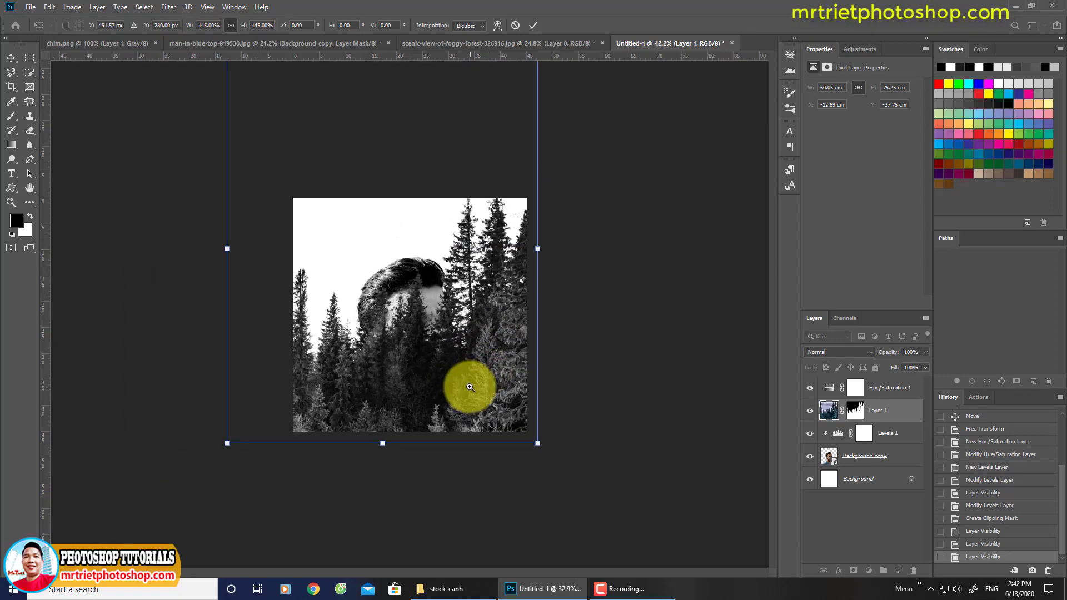
- Stretch the forest layer's height to about 183.68% and shift it up so the trees cover most of the canvas
left_click_drag(483, 333, 452, 506)
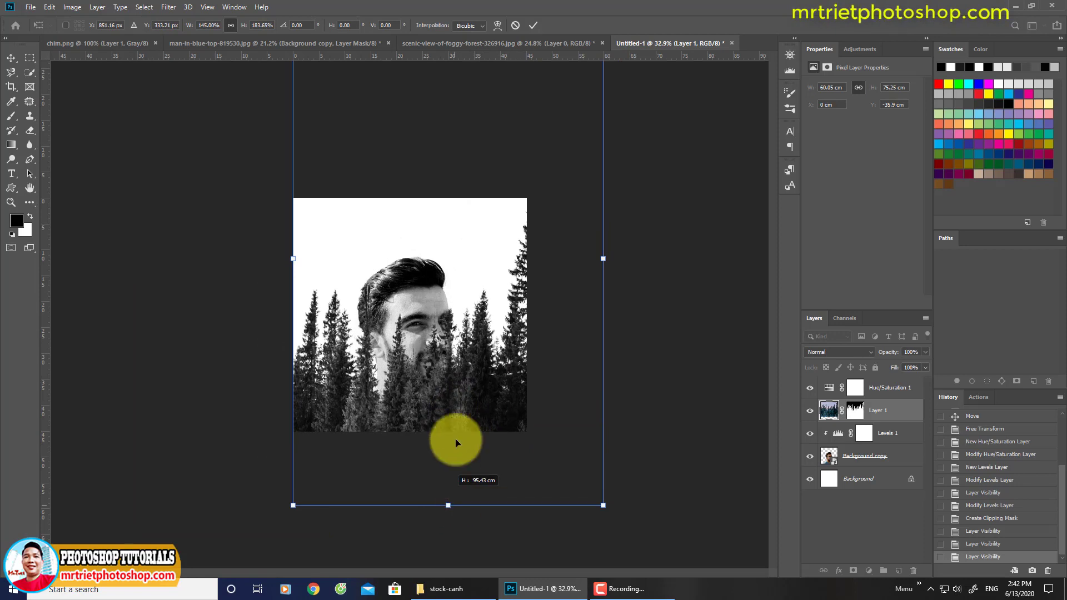
left_click_drag(452, 402, 453, 378)
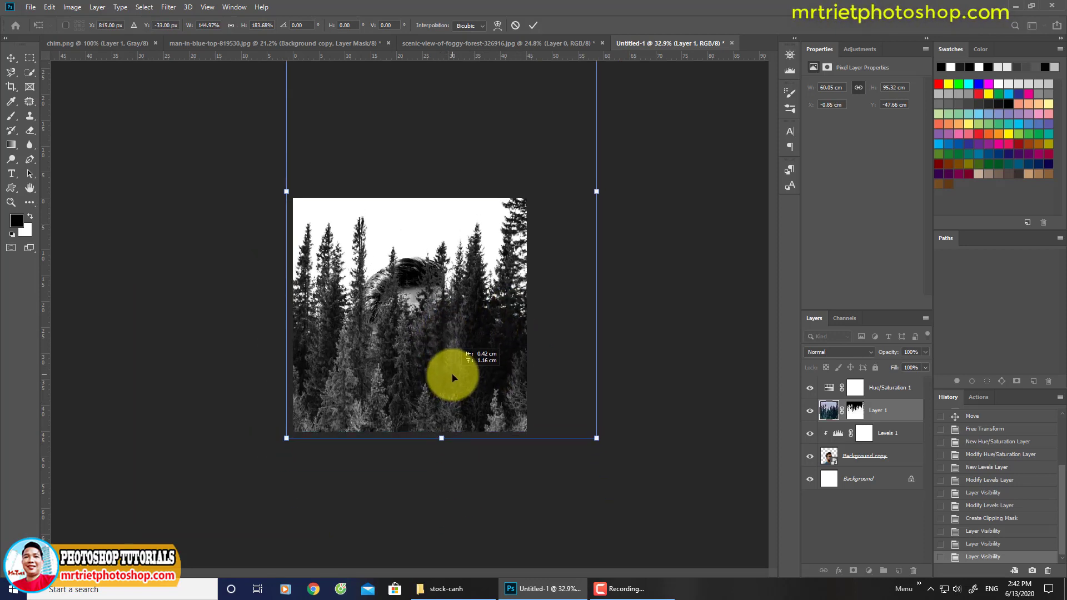
key("ctrl+minus")
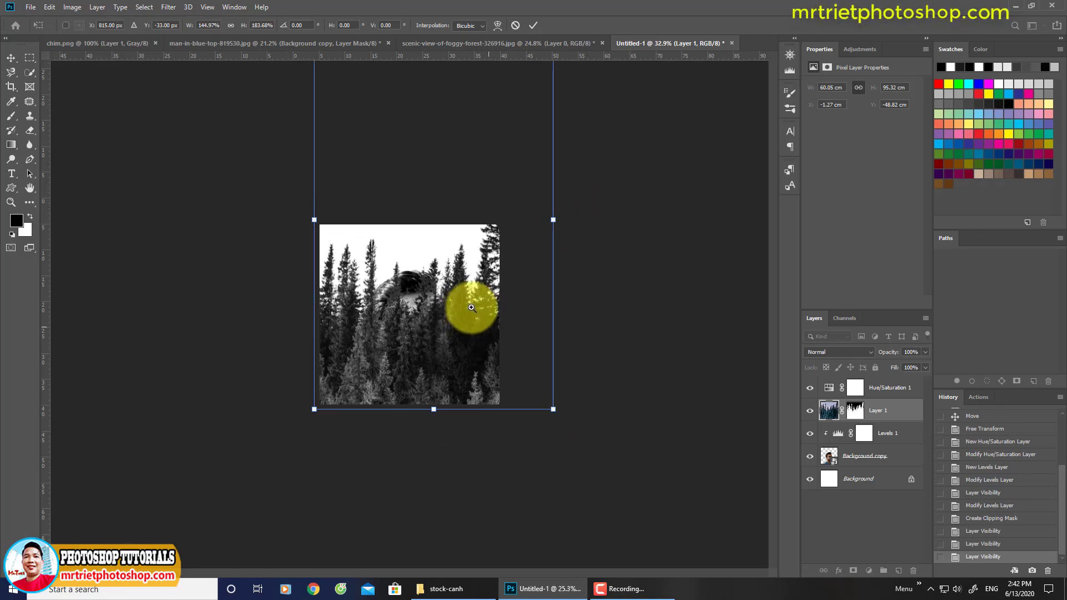
- Adjust the forest layer's width to about 69.11 cm, place it across the whole canvas with trees over the portrait, and commit the transform
left_click_drag(556, 220, 522, 211)
left_click_drag(419, 338, 427, 334)
left_click_drag(330, 214, 239, 215)
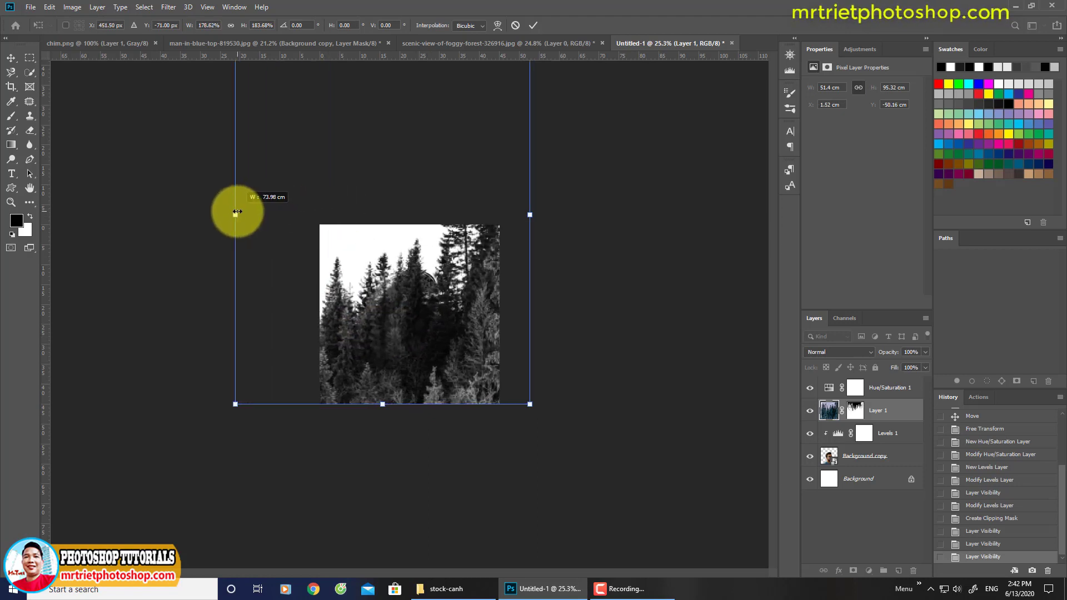
left_click_drag(374, 309, 405, 311)
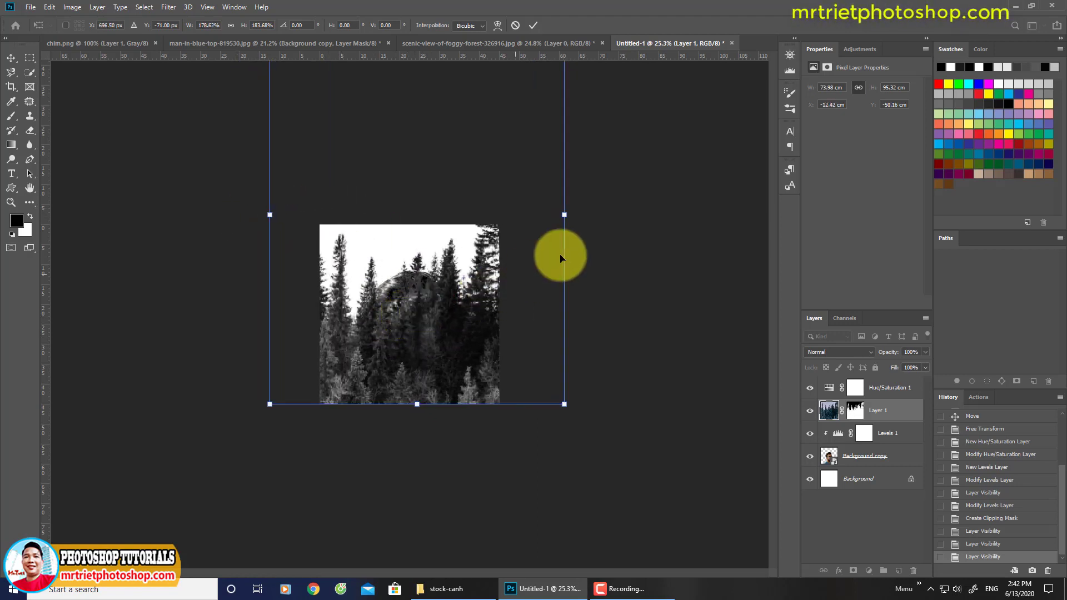
left_click_drag(560, 215, 560, 214)
left_click_drag(510, 263, 489, 301)
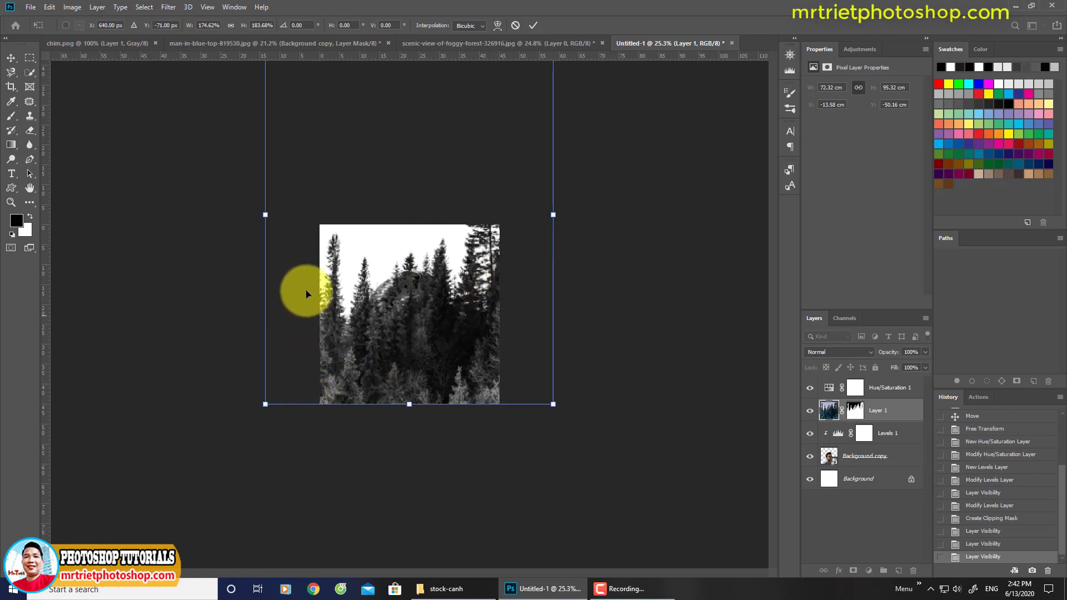
left_click_drag(267, 217, 280, 220)
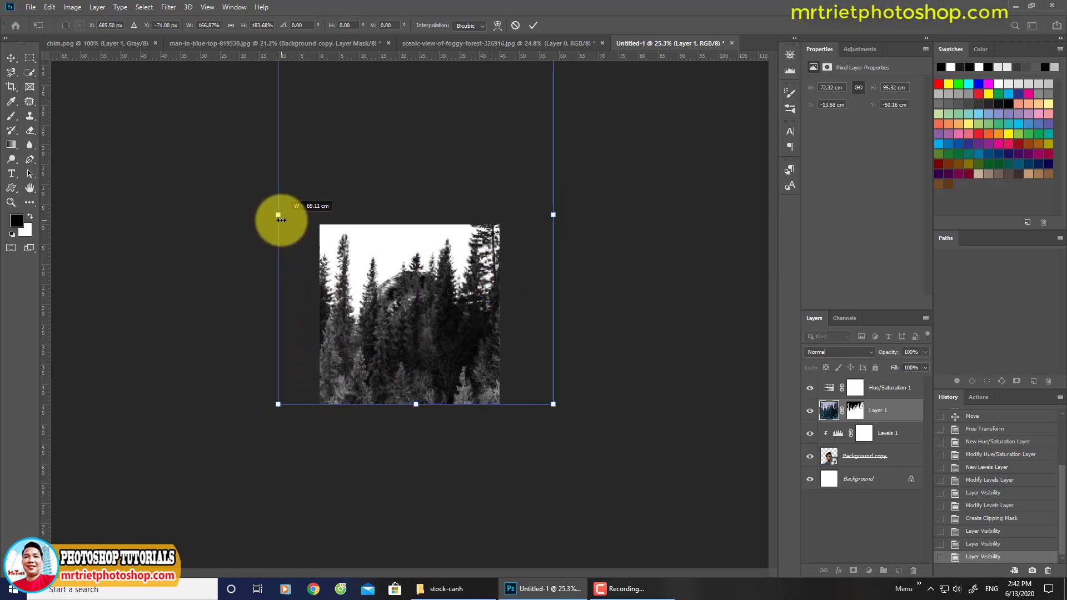
double_click(415, 332)
key("j")
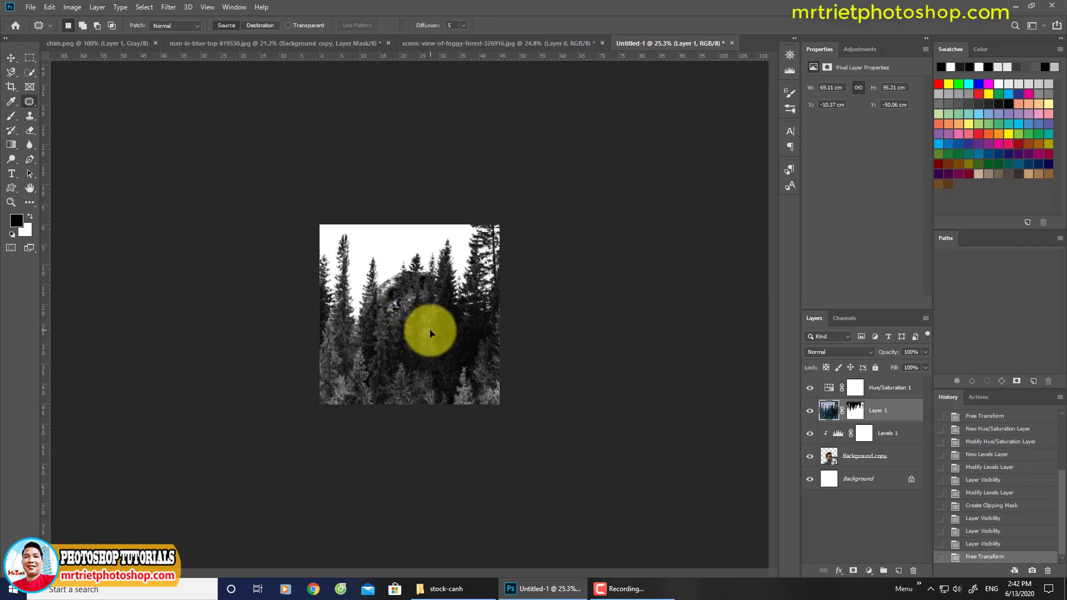
scroll(424, 333, "up", 5)
scroll(448, 374, "down", 2)
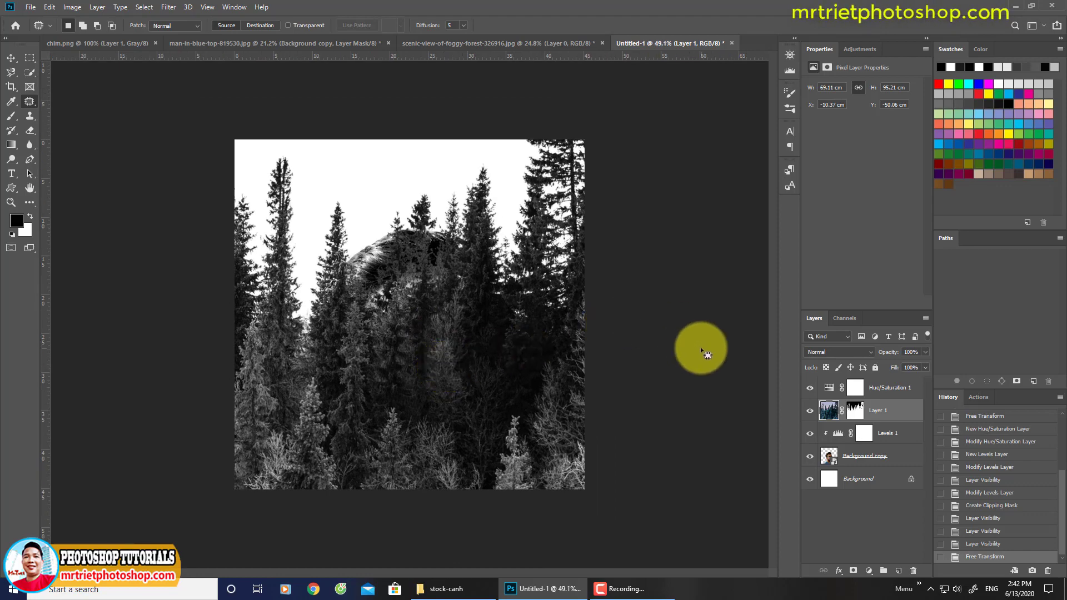
left_click(865, 413, "ctrl")
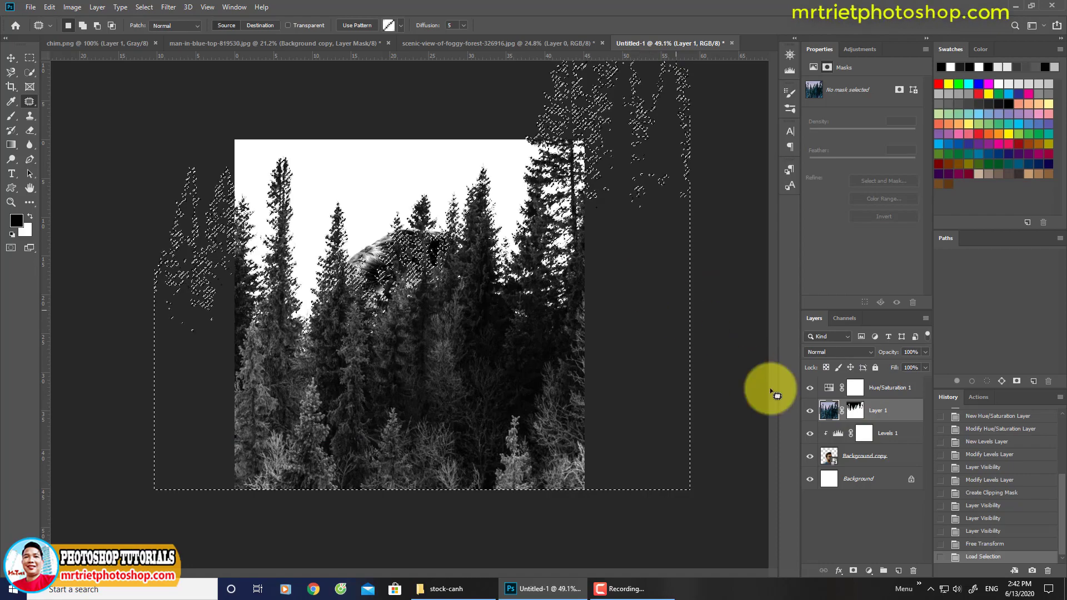
left_click(864, 431)
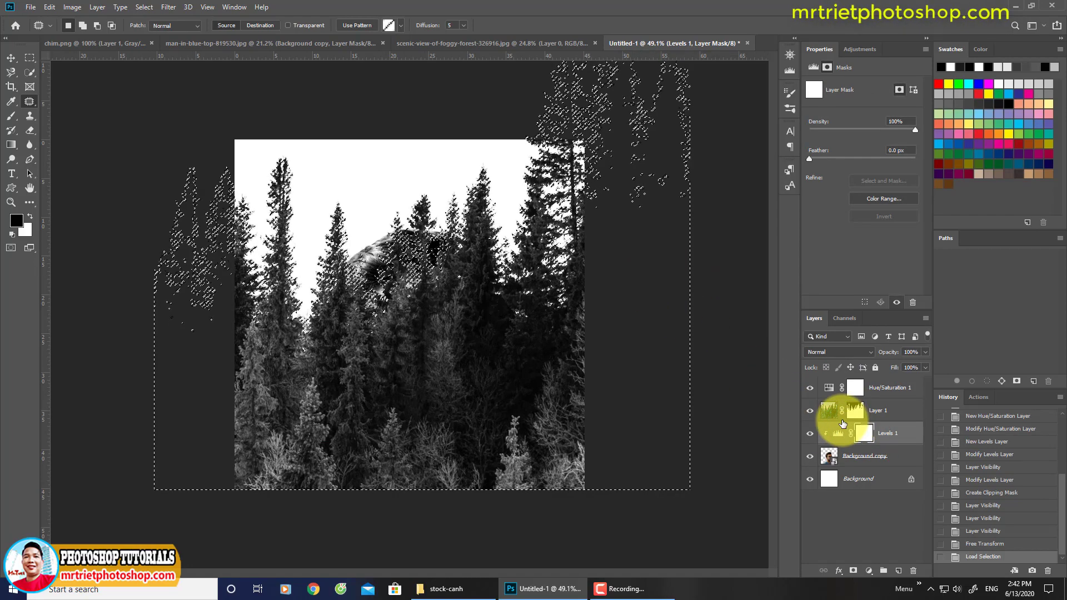
key("ctrl+d")
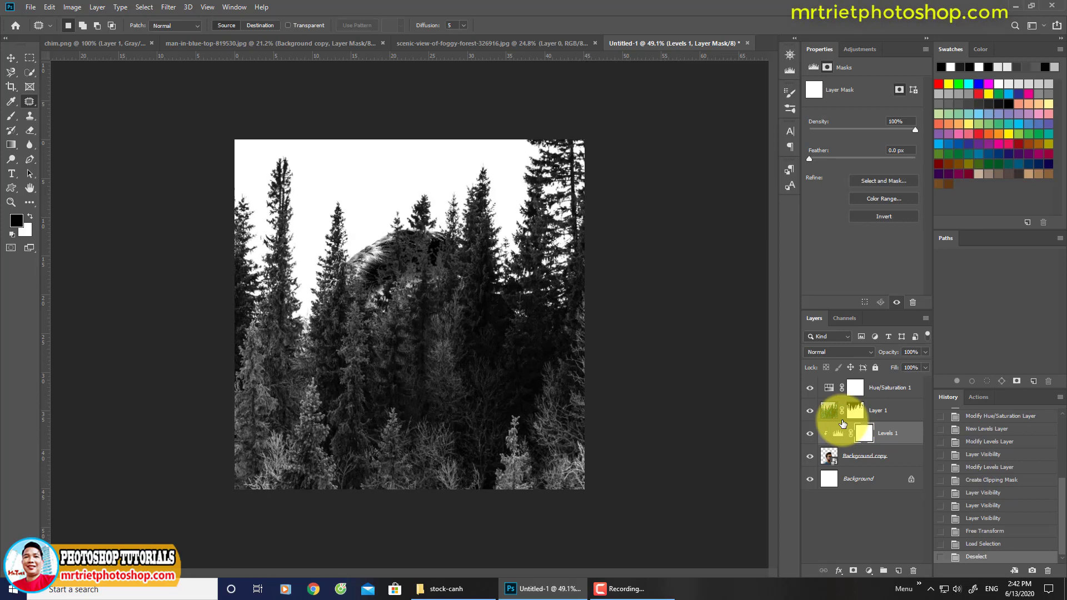
left_click(823, 459, "ctrl")
left_click(840, 438)
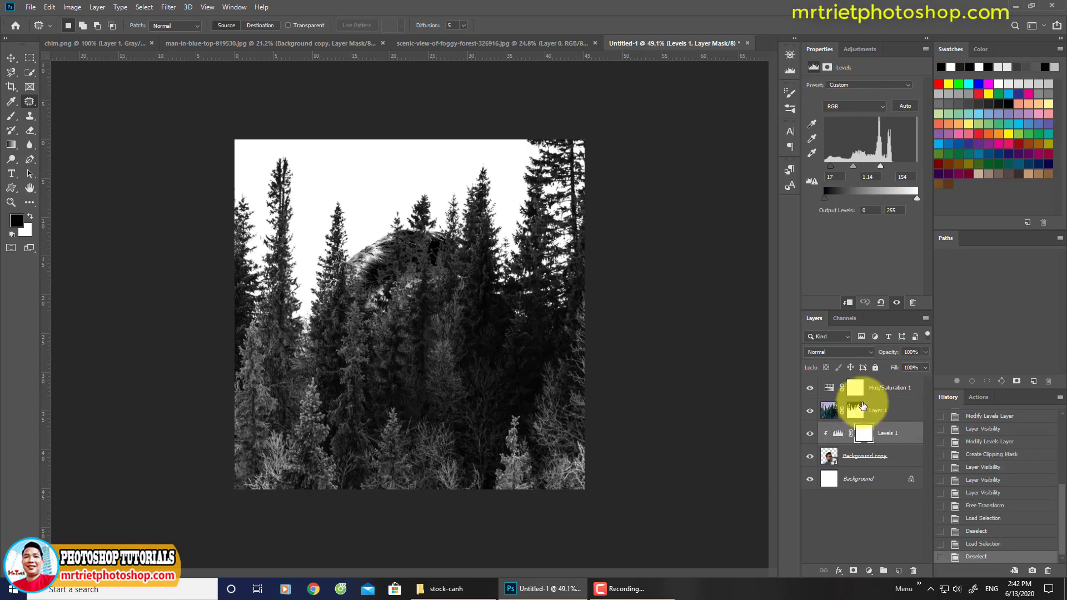
- Load the forest layer's mask as a selection, apply it as a layer mask on the portrait layer, and load the portrait's outline
left_click(854, 415, "ctrl")
left_click(861, 455)
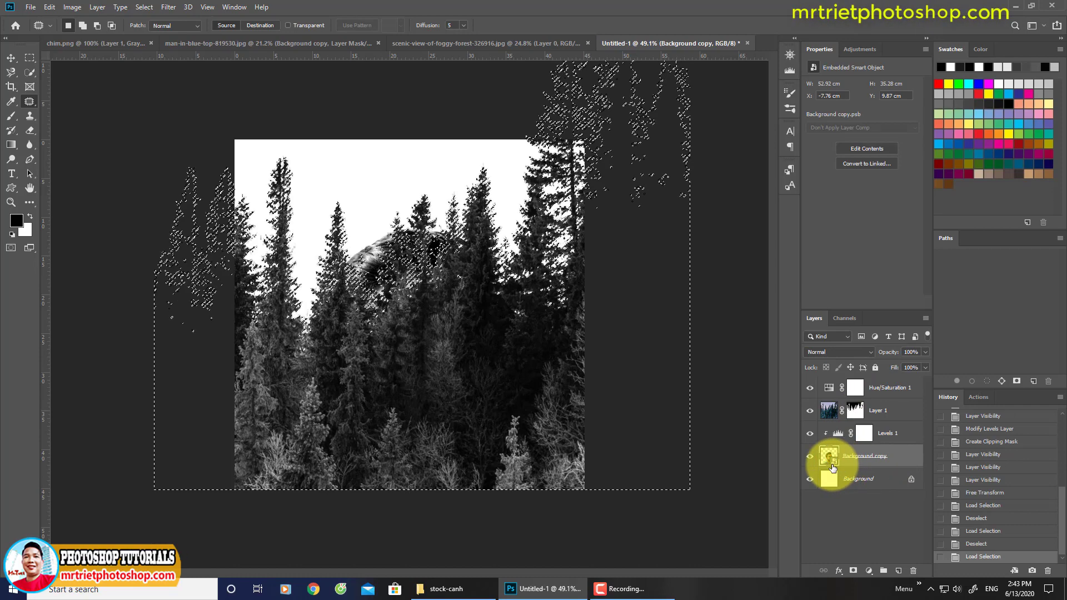
left_click(854, 571)
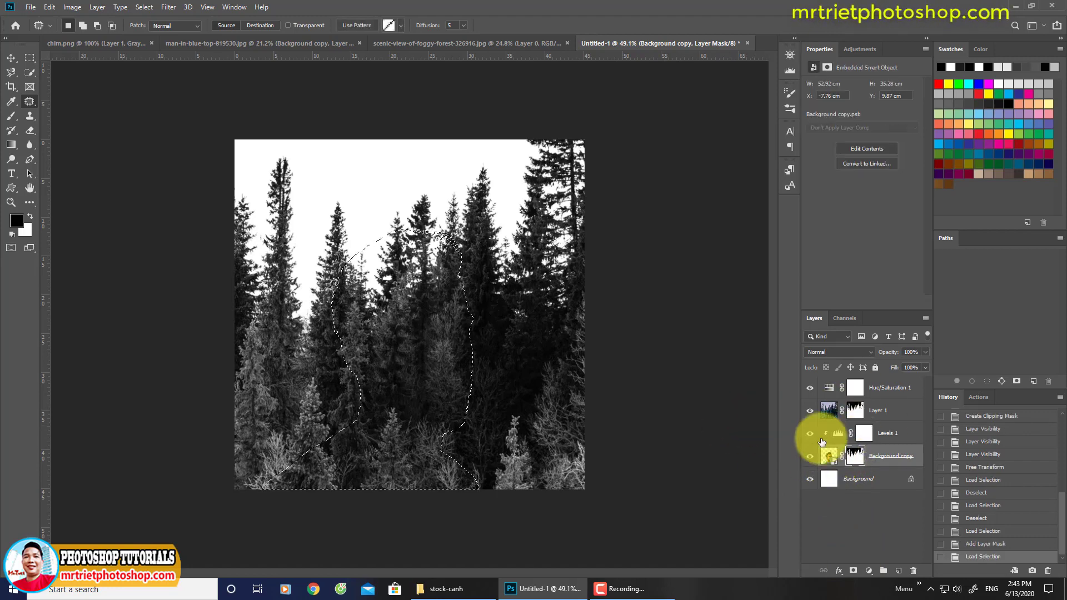
- Confine the forest to the portrait's silhouette, releasing the trial clipping mask and clearing the forest's layer mask outside the portrait's outline
left_click(809, 411)
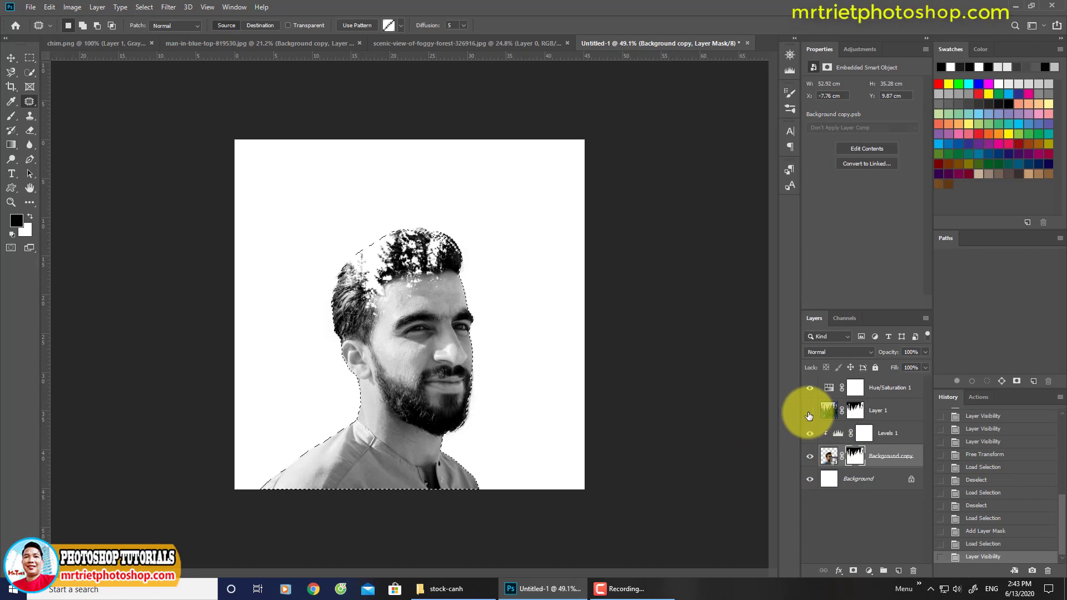
left_click(809, 412)
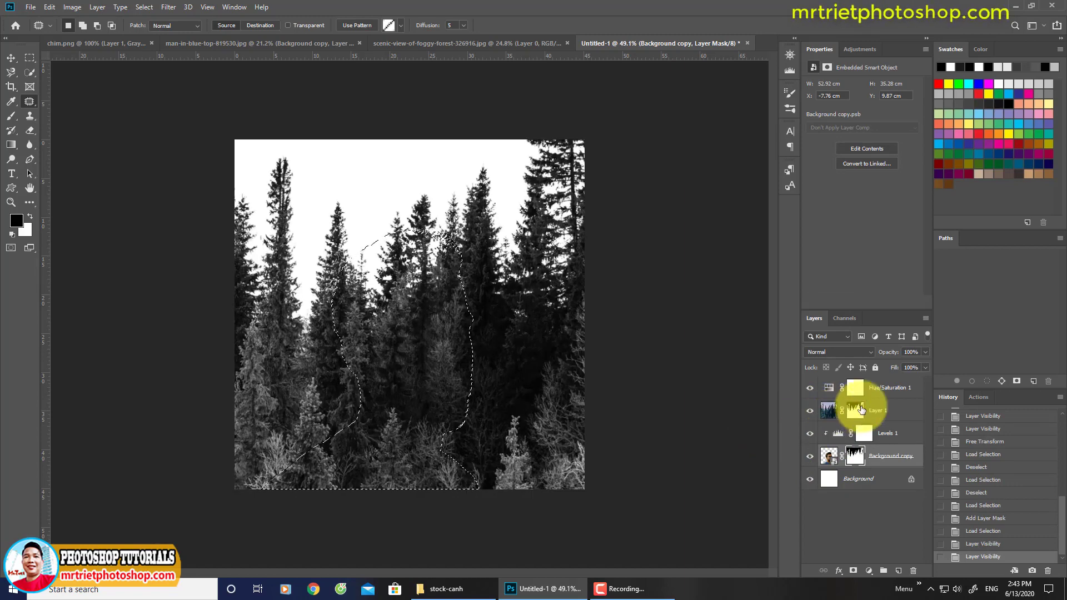
right_click(887, 408)
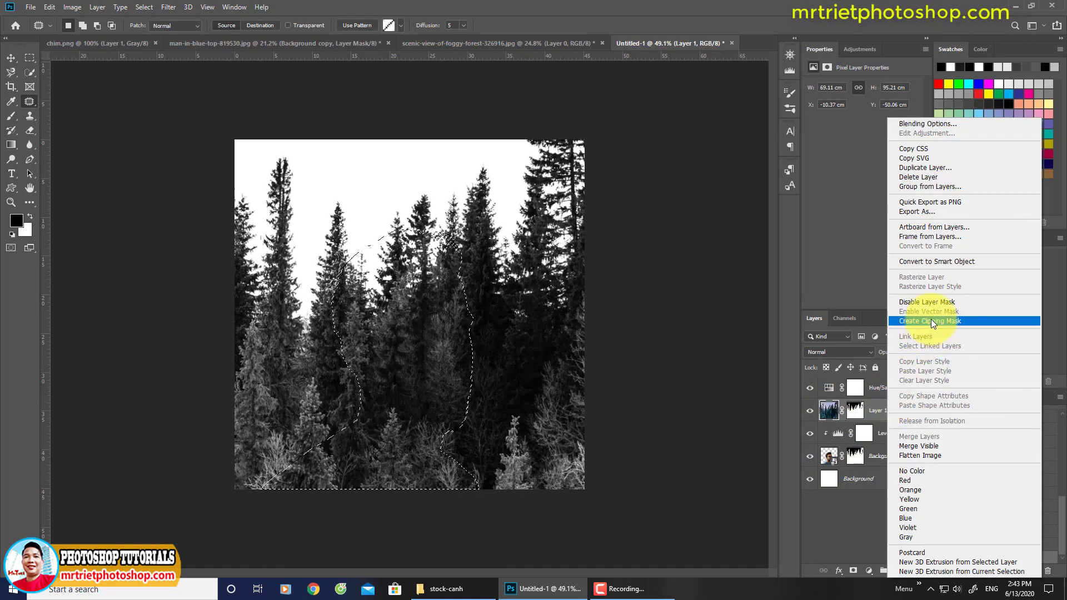
left_click(931, 321)
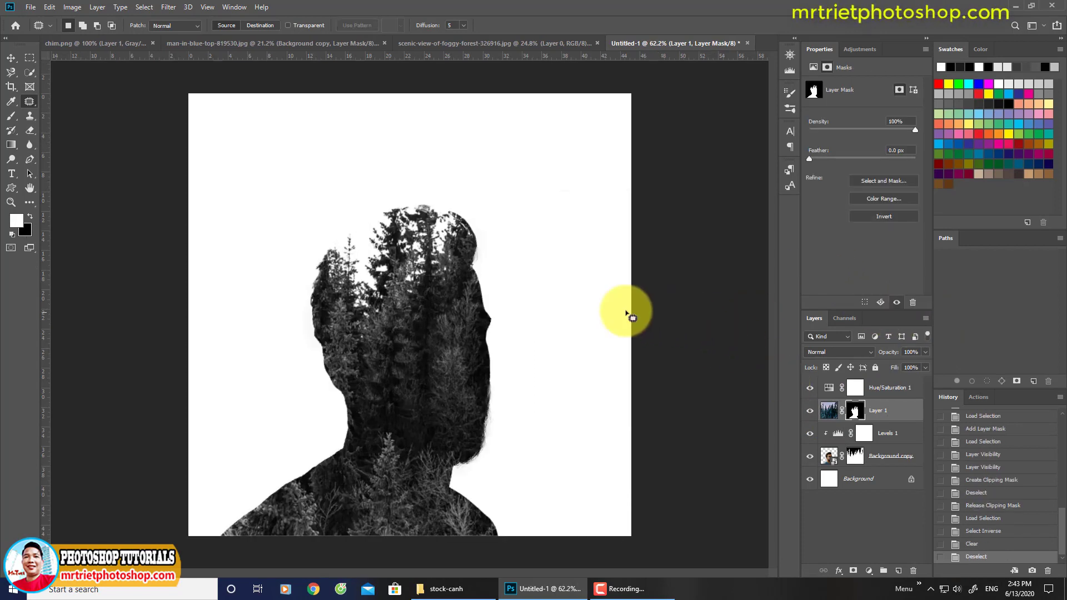
- Try painting white on the forest layer's mask beside the treetops at the head with a 90 px brush, and undo the stroke
left_click(12, 116)
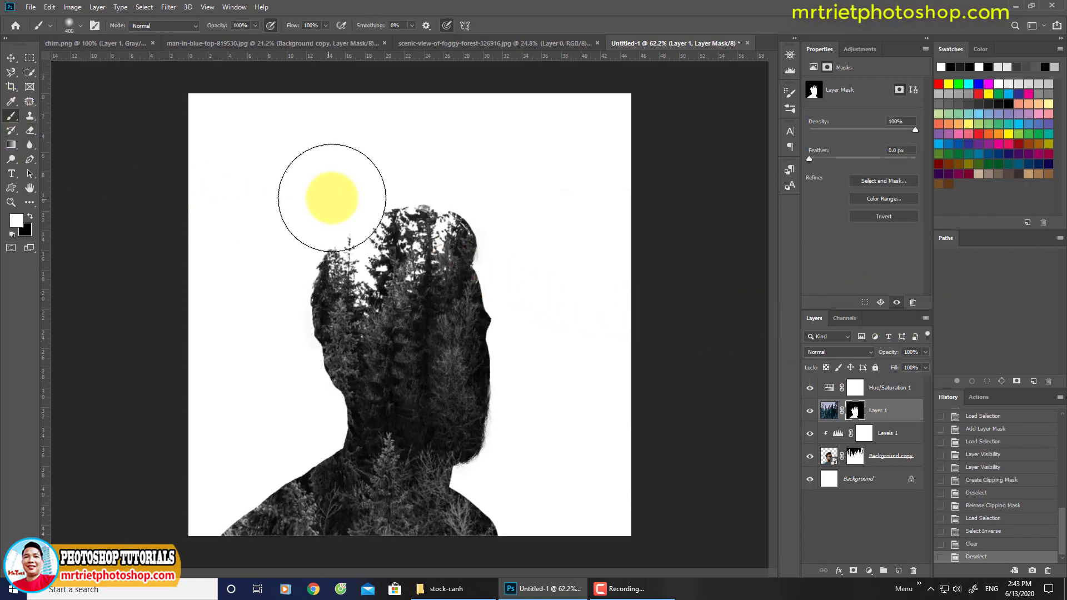
key("bracketleft")
key("bracketleft")
key("bracketleft")
key("bracketleft")
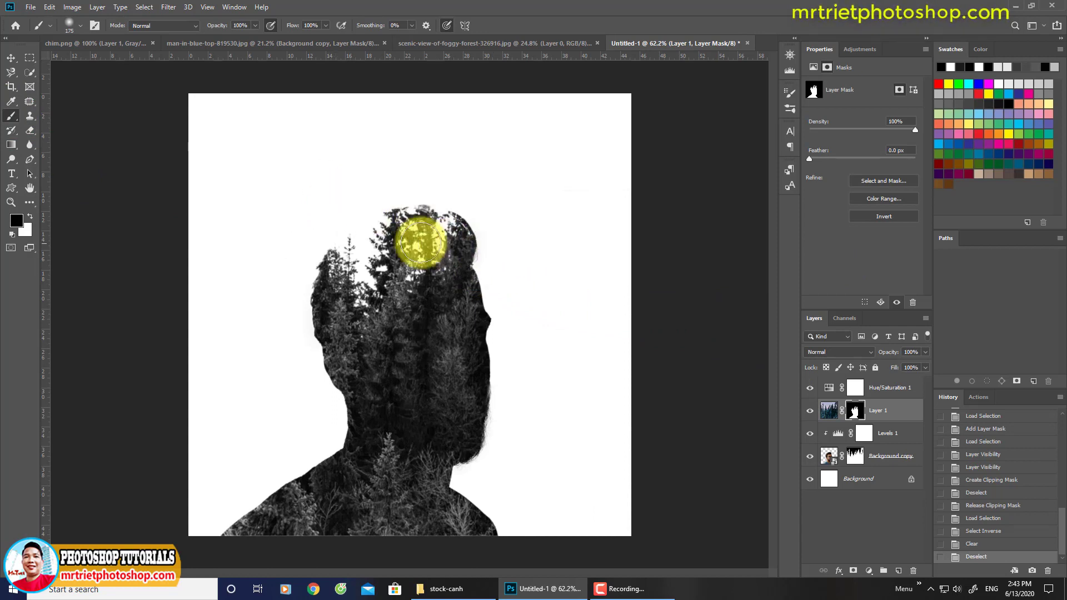
key("x")
key("bracketleft")
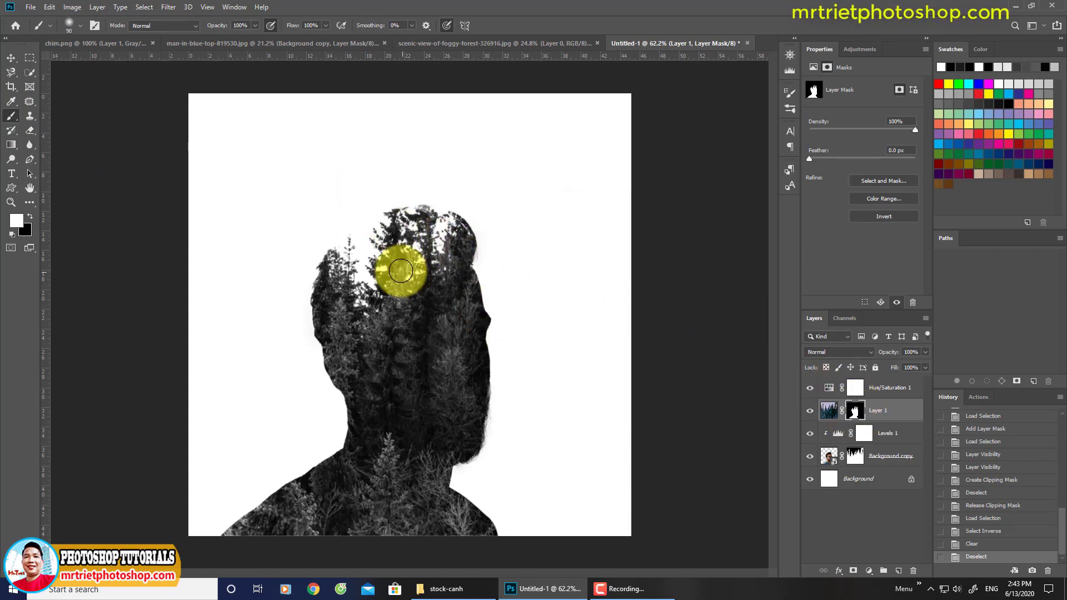
mouse_move(337, 238)
left_mouse_down()
mouse_move(337, 266)
mouse_move(349, 205)
mouse_move(350, 238)
left_mouse_up()
key("ctrl+z")
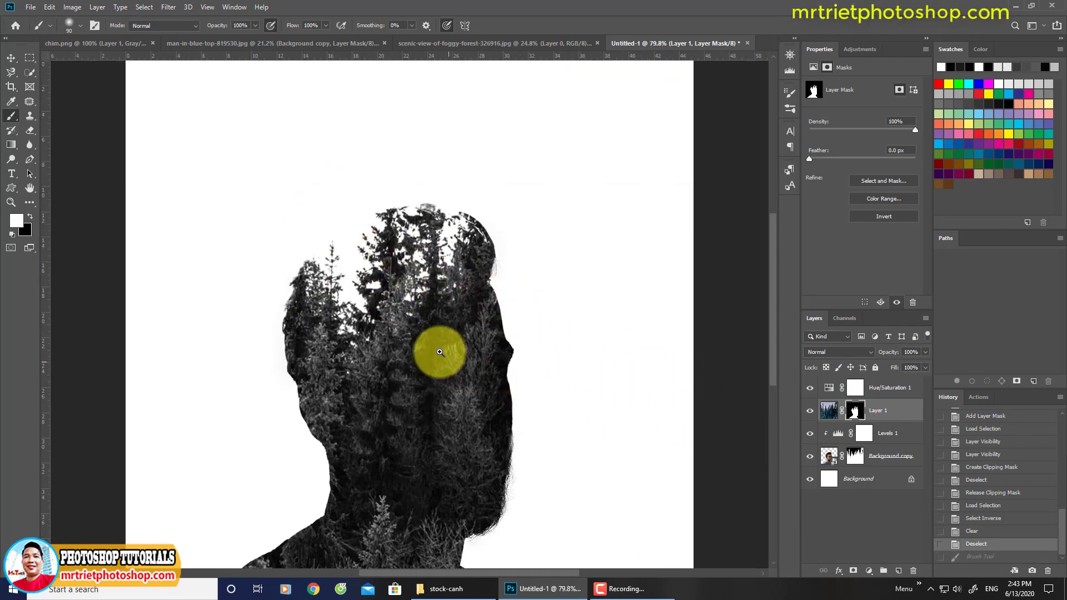
- Clip the forest layer to the portrait and set the brush to 100 px at 20% opacity
left_click_drag(439, 352, 433, 353)
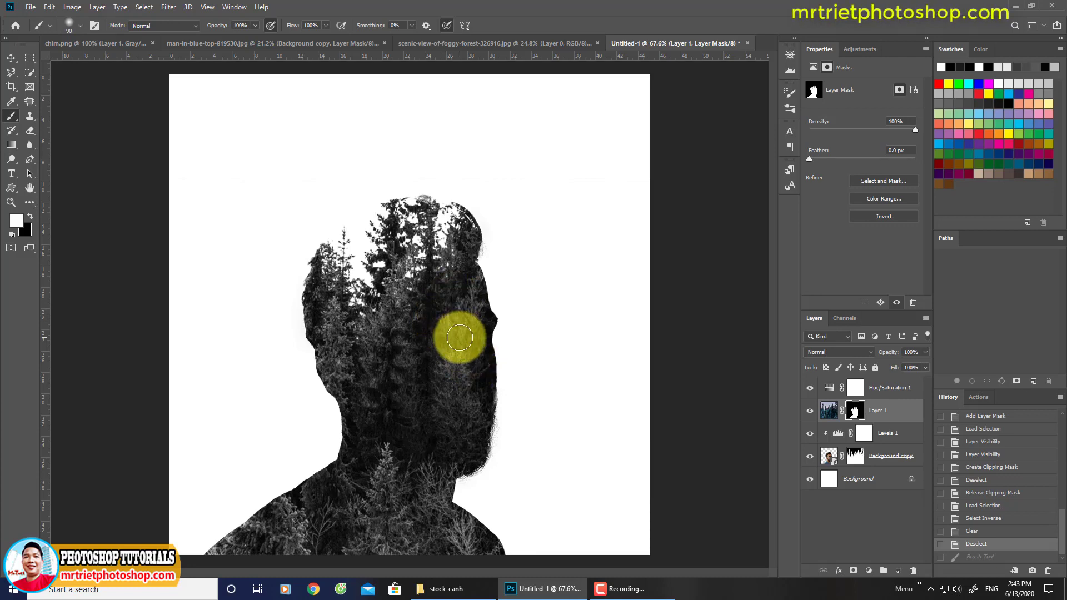
left_click_drag(431, 310, 458, 313)
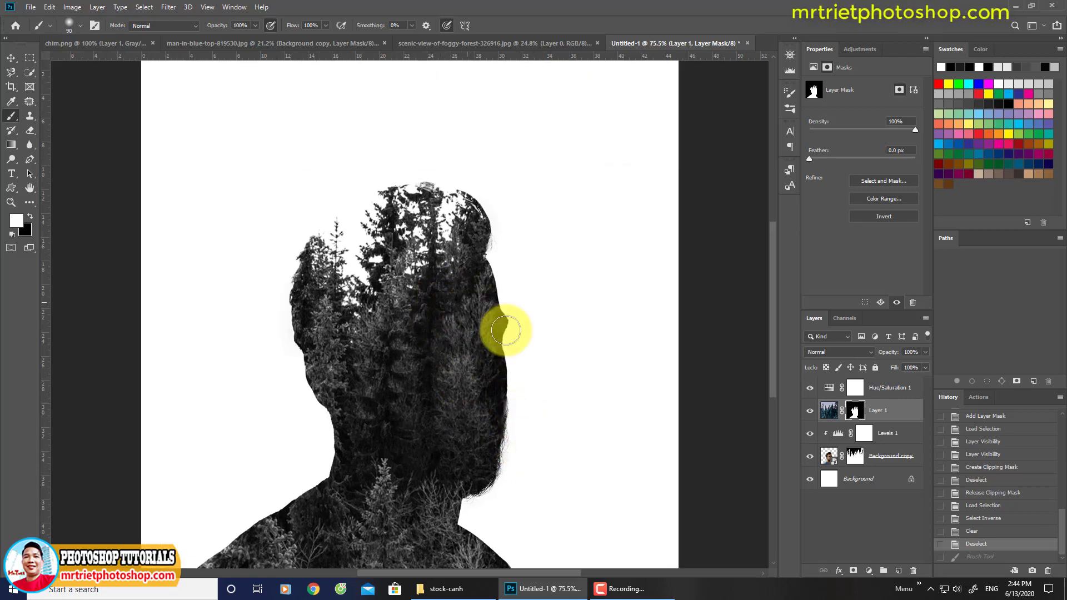
right_click(881, 405)
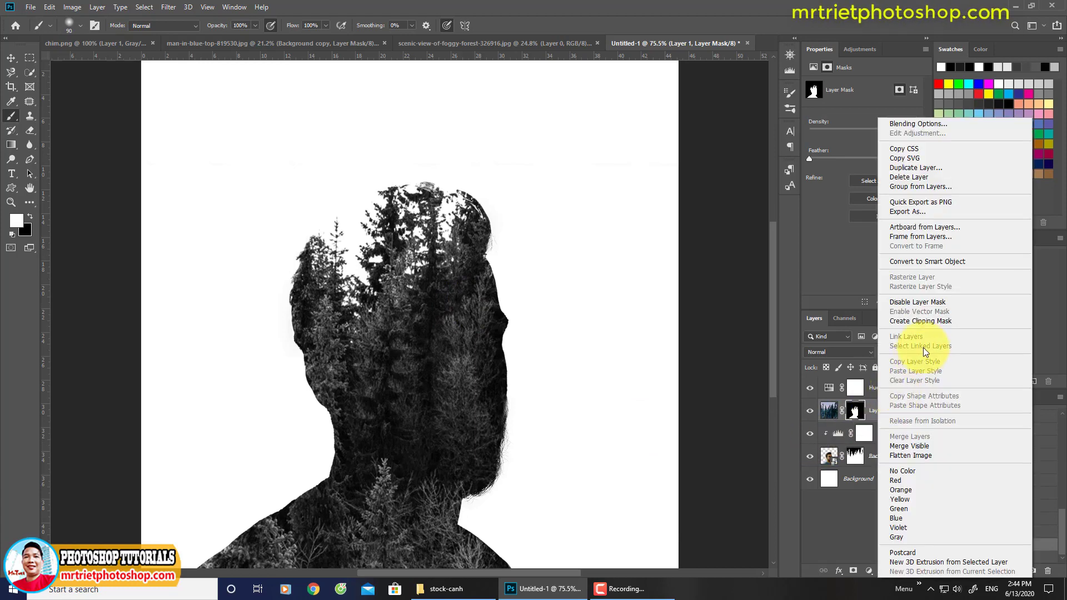
left_click(926, 322)
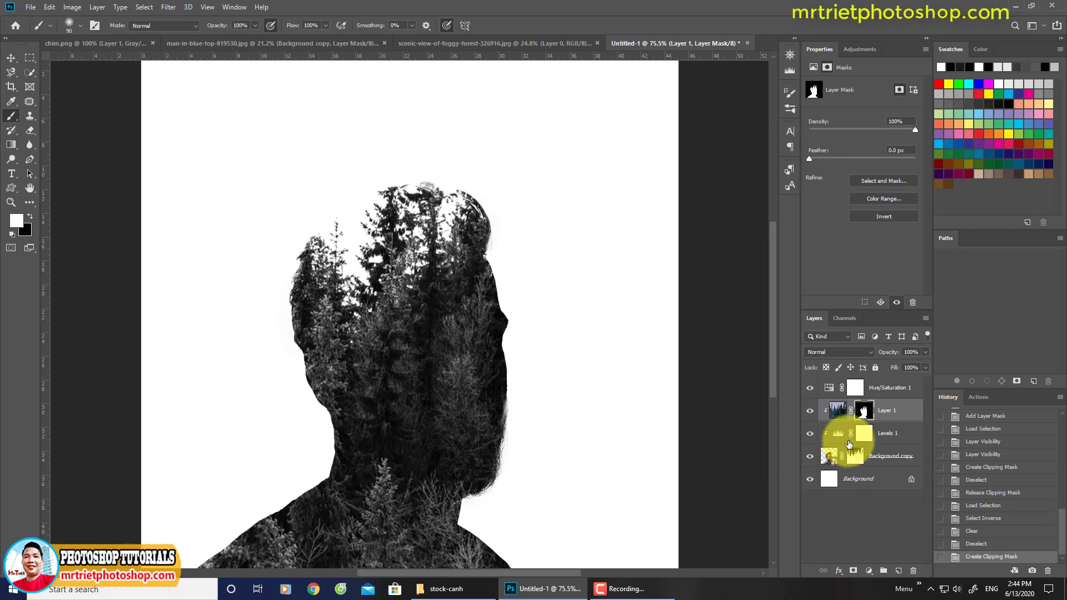
scroll(828, 451, "down", 1)
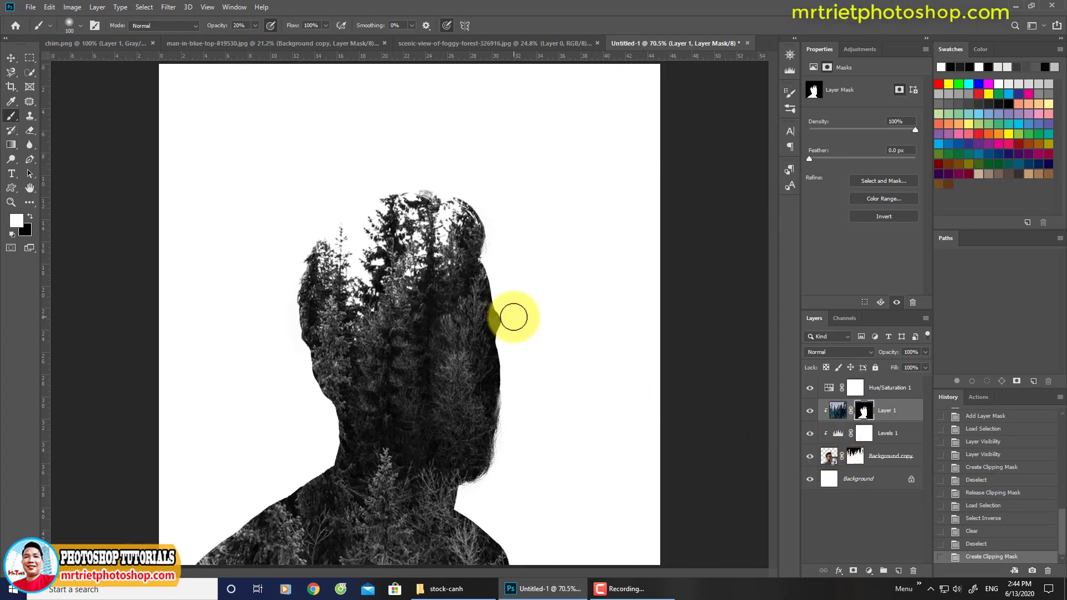
- Paint black on the forest layer's mask over the face and beard with a 300 px brush at 20% opacity to reveal the portrait
mouse_move(502, 308)
left_mouse_down()
mouse_move(489, 291)
mouse_move(484, 325)
mouse_move(495, 304)
mouse_move(475, 319)
left_mouse_up()
key("x")
key("bracketright")
left_click_drag(475, 320, 450, 332)
left_click_drag(450, 332, 428, 346)
mouse_move(428, 345)
left_mouse_down()
mouse_move(422, 372)
mouse_move(475, 313)
mouse_move(449, 316)
mouse_move(482, 315)
mouse_move(416, 357)
mouse_move(407, 344)
mouse_move(427, 424)
mouse_move(410, 411)
mouse_move(494, 442)
mouse_move(479, 393)
mouse_move(491, 406)
mouse_move(499, 377)
mouse_move(479, 329)
mouse_move(480, 340)
mouse_move(436, 370)
mouse_move(438, 394)
mouse_move(438, 373)
mouse_move(418, 355)
mouse_move(395, 369)
left_mouse_up()
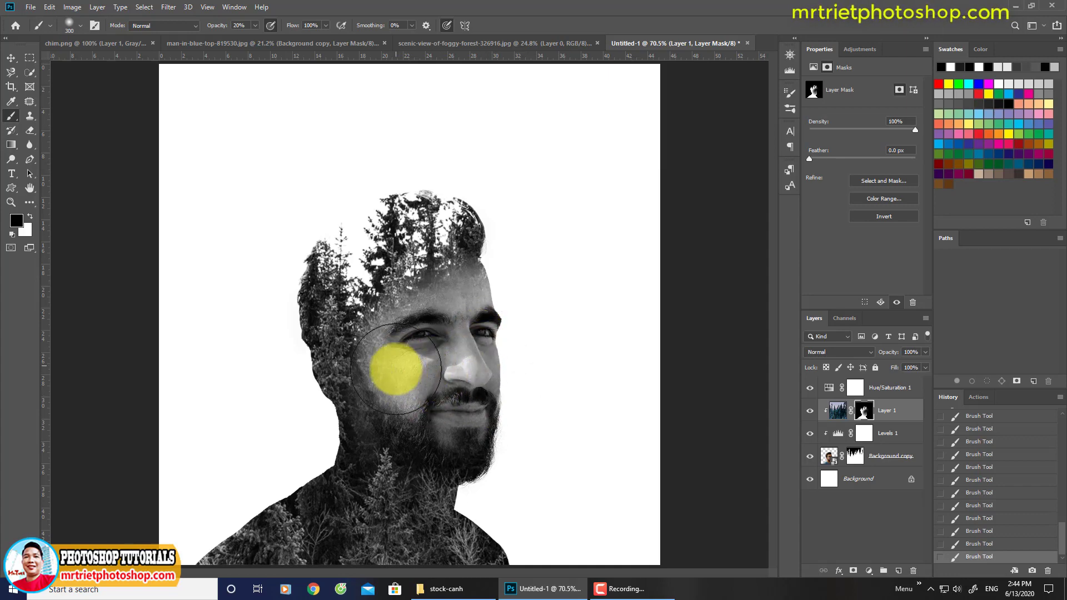
mouse_move(432, 420)
left_mouse_down()
mouse_move(485, 455)
mouse_move(511, 457)
mouse_move(445, 448)
mouse_move(504, 449)
mouse_move(502, 405)
left_mouse_up()
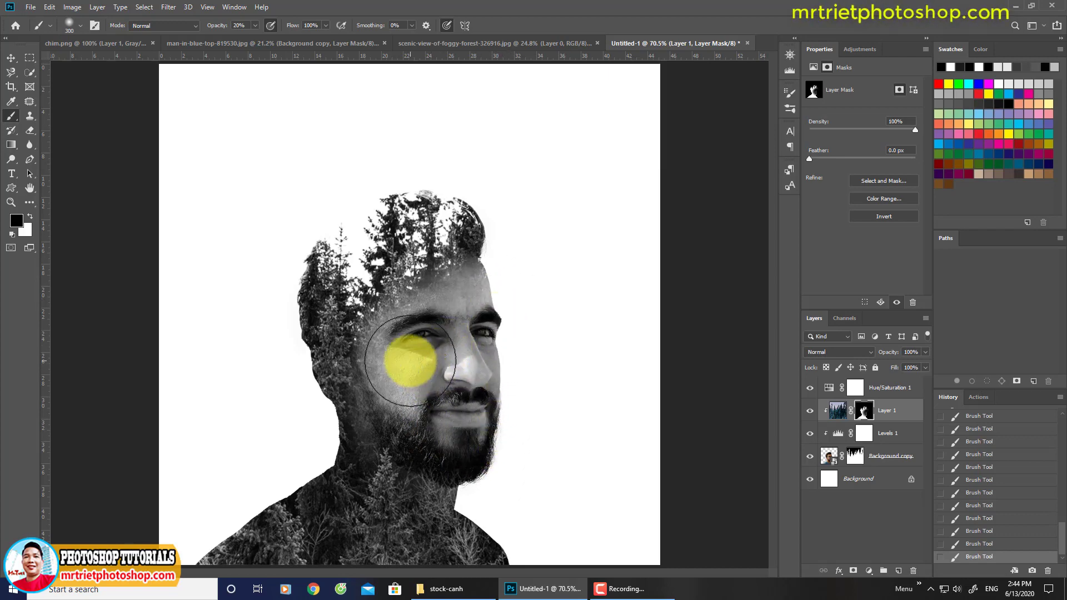
mouse_move(485, 455)
left_mouse_down()
mouse_move(529, 413)
mouse_move(503, 399)
left_mouse_up()
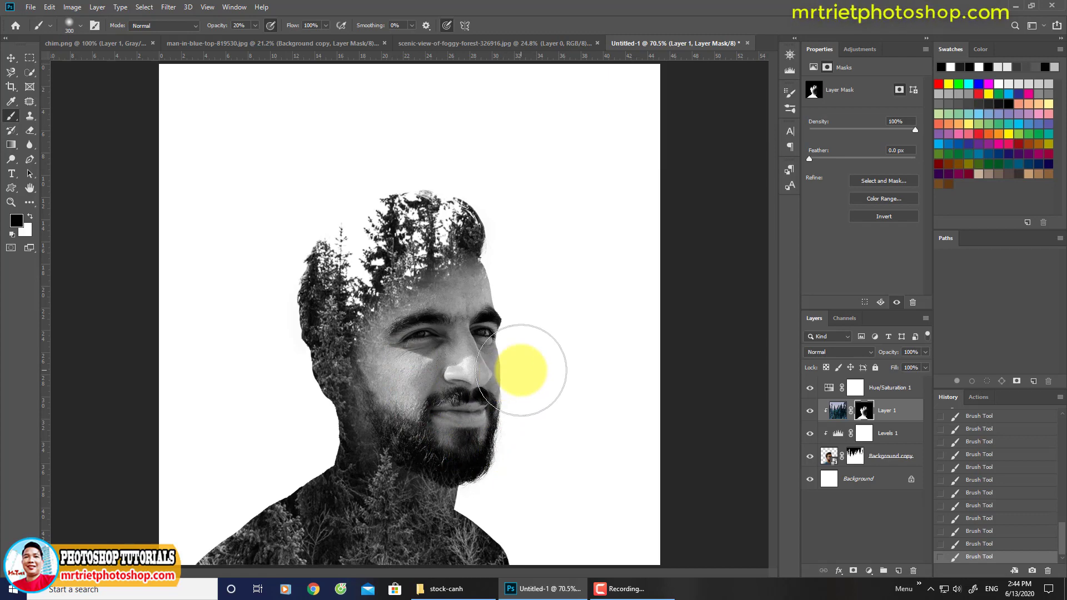
left_click_drag(485, 396, 465, 379)
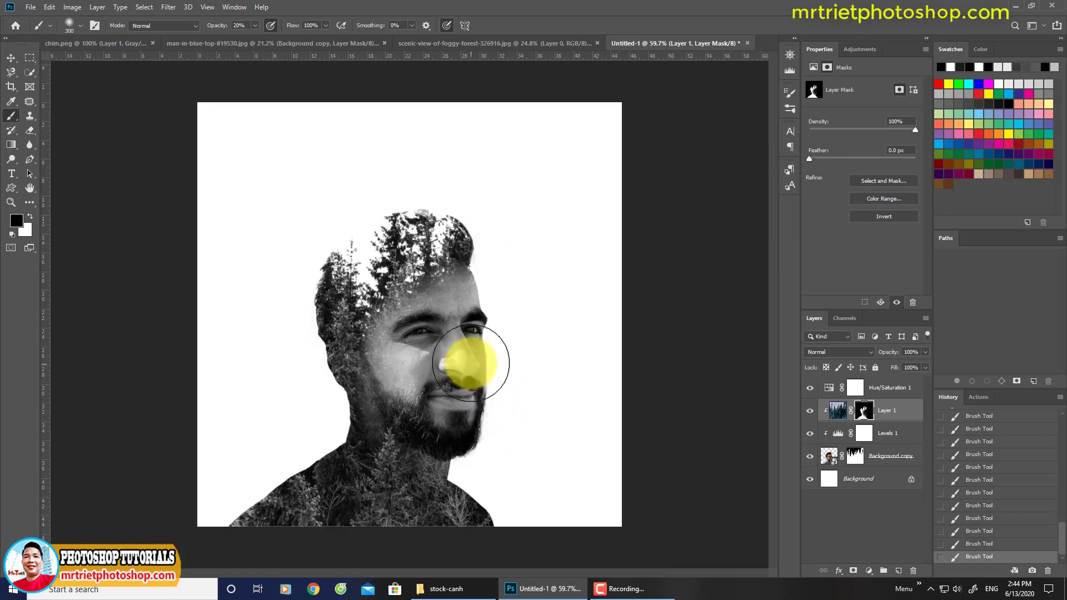
mouse_move(484, 313)
left_mouse_down()
mouse_move(459, 345)
mouse_move(460, 321)
mouse_move(432, 333)
mouse_move(448, 373)
mouse_move(414, 384)
mouse_move(449, 431)
mouse_move(484, 438)
left_mouse_up()
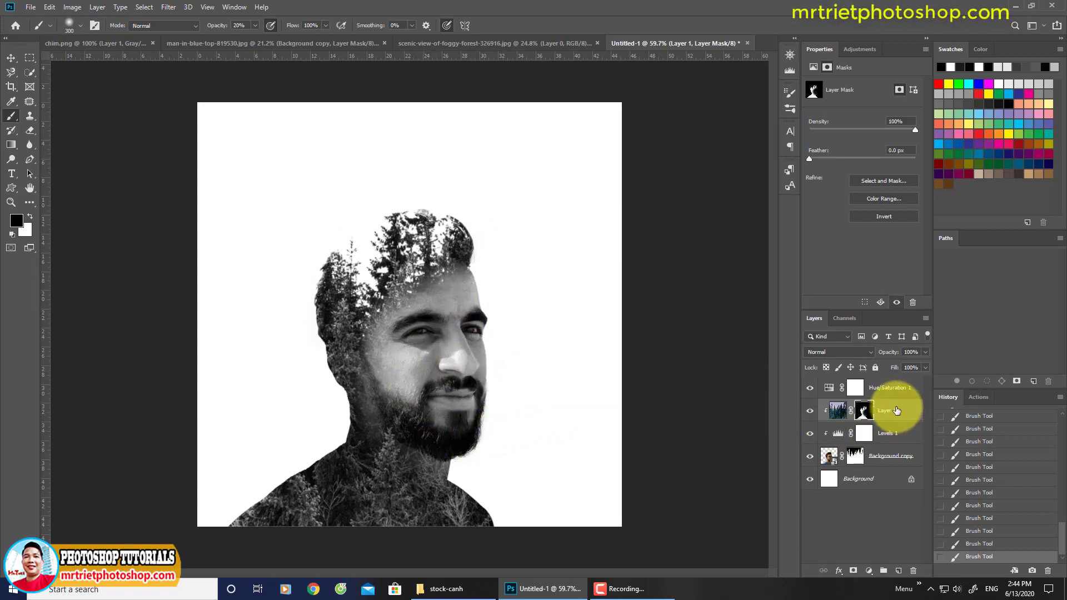
- Duplicate the masked forest layer
left_click_drag(896, 411, 899, 571)
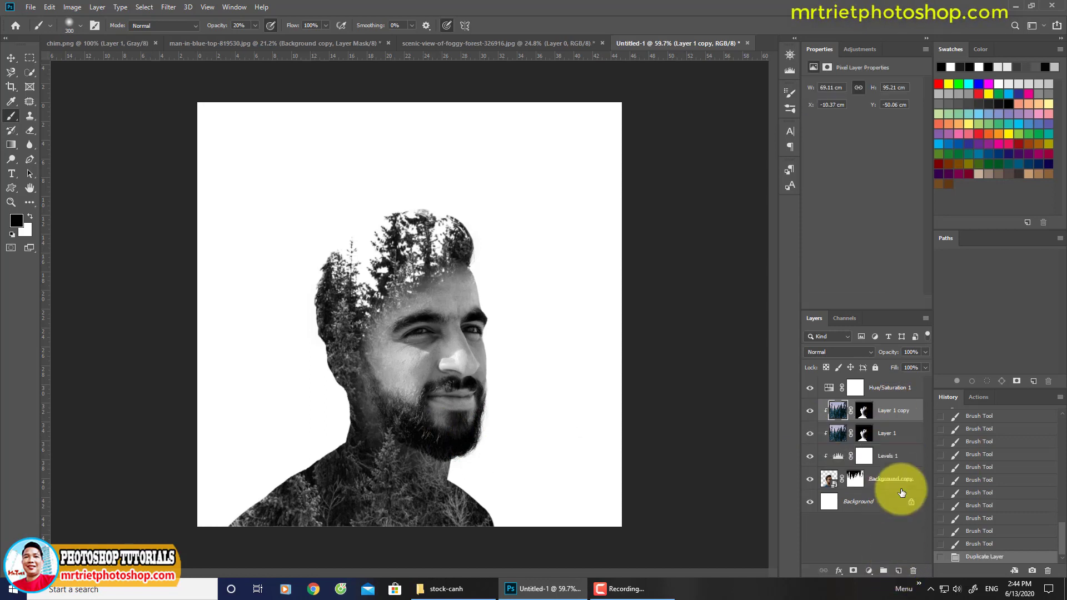
left_click(864, 415)
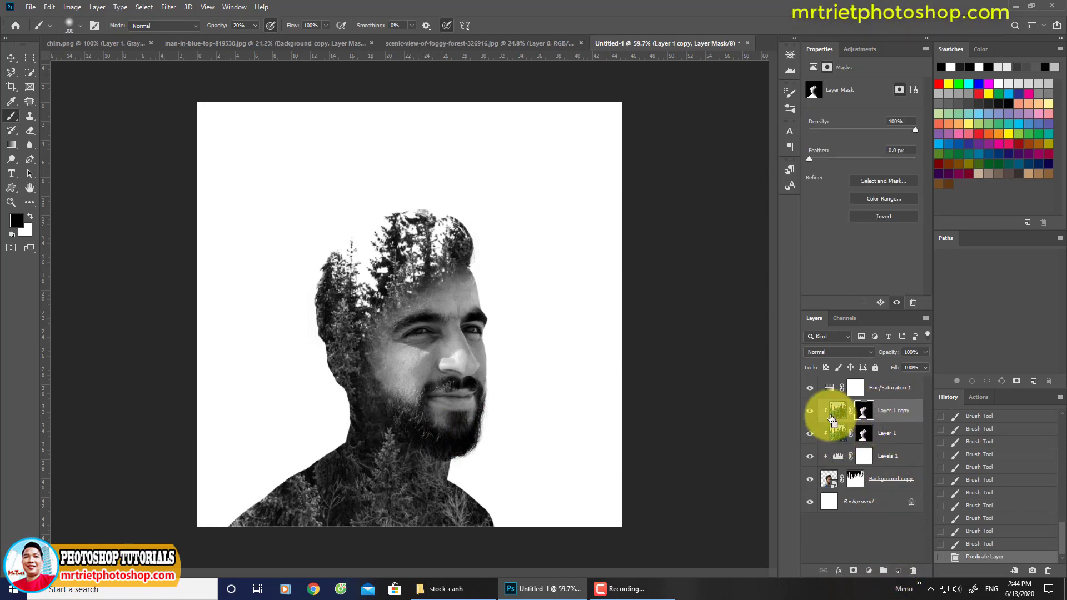
left_click(865, 418, "ctrl")
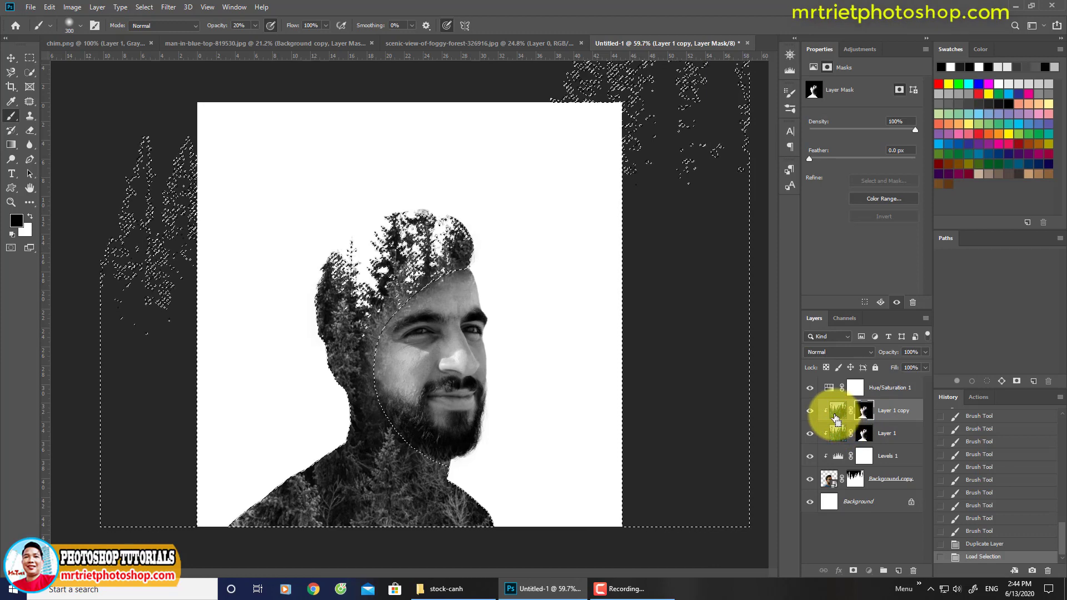
left_click(837, 416, "ctrl")
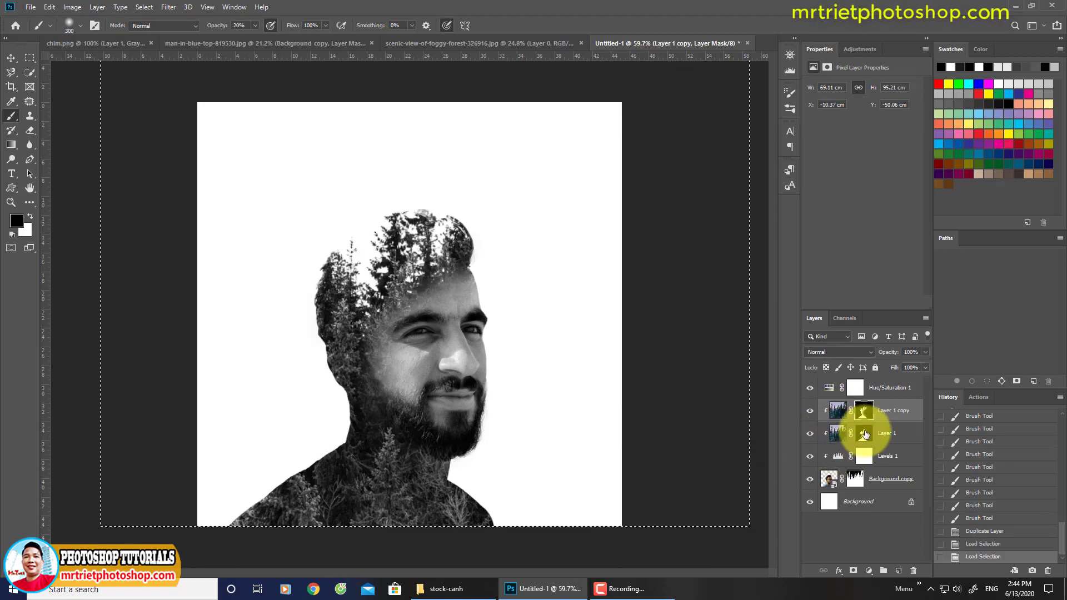
key("ctrl+d")
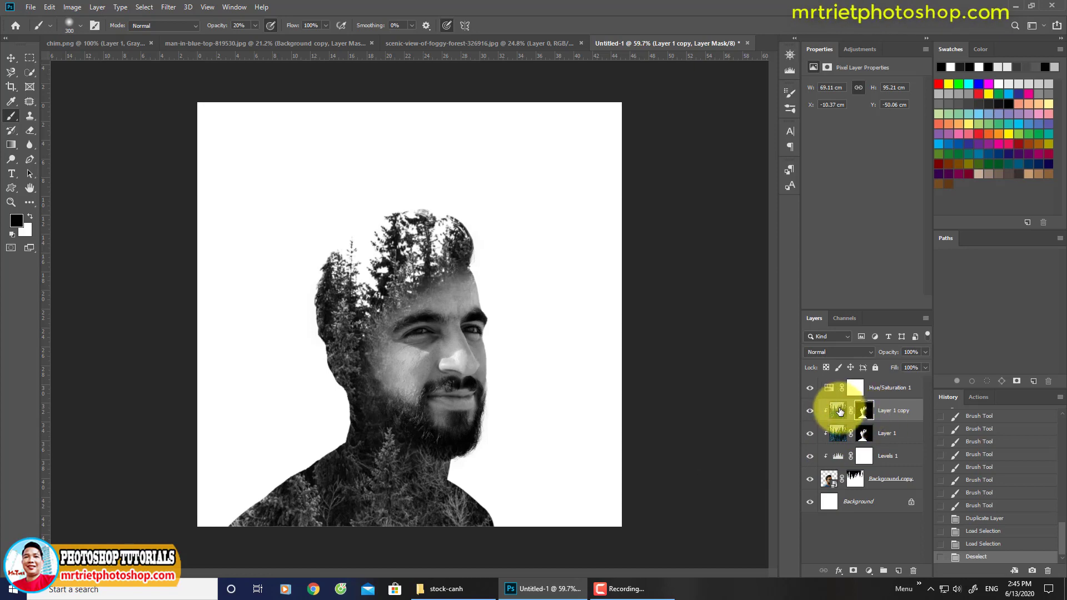
left_click(978, 518)
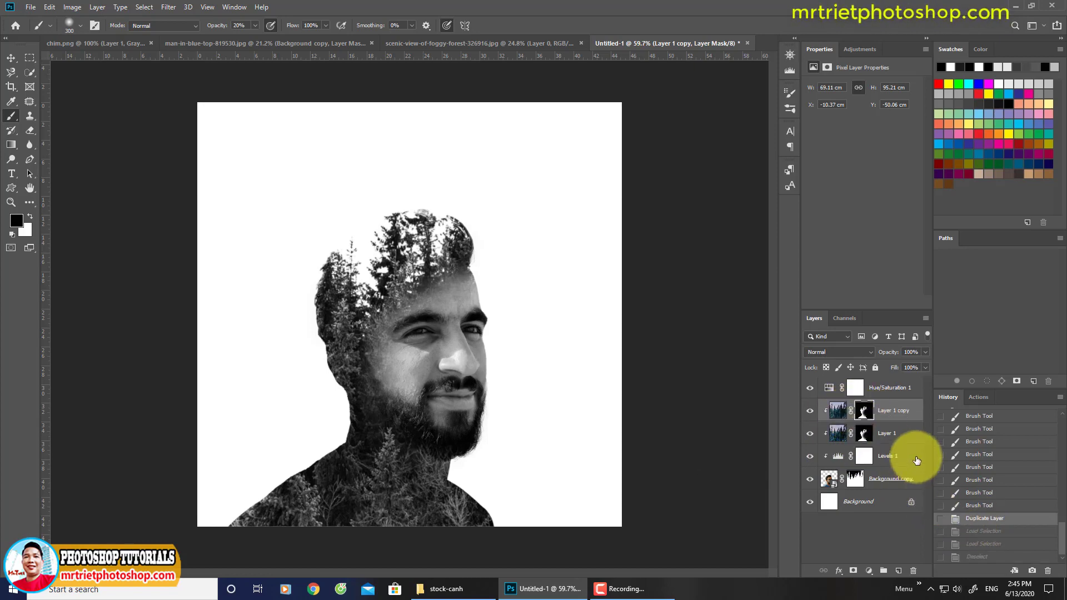
- Set the duplicated forest layer's blend mode to Color Dodge and compare the composite with that layer hidden and shown
left_click(810, 410)
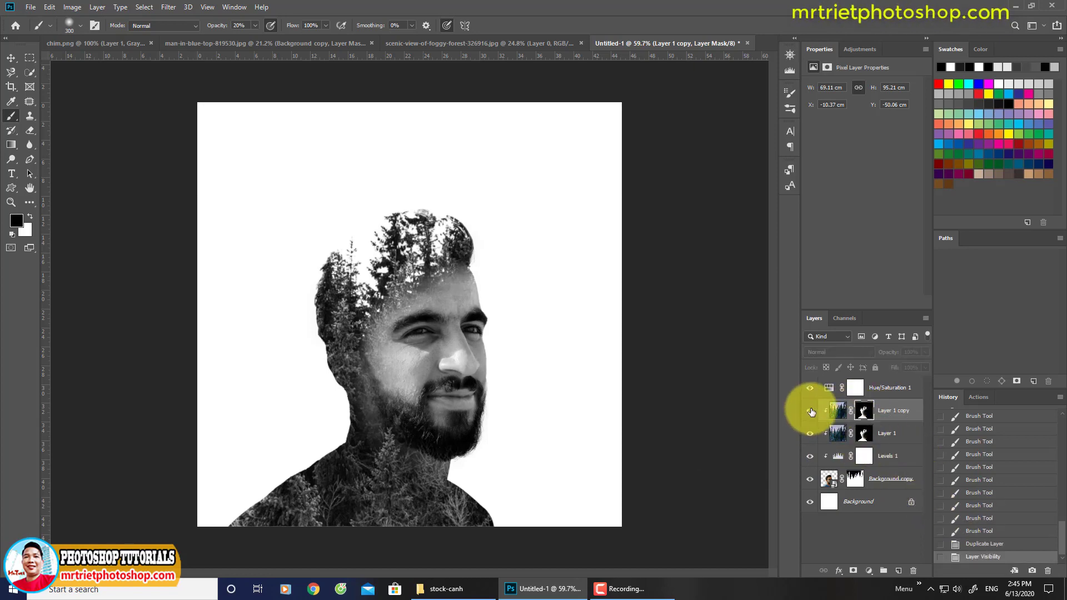
left_click(810, 410)
left_click(810, 411)
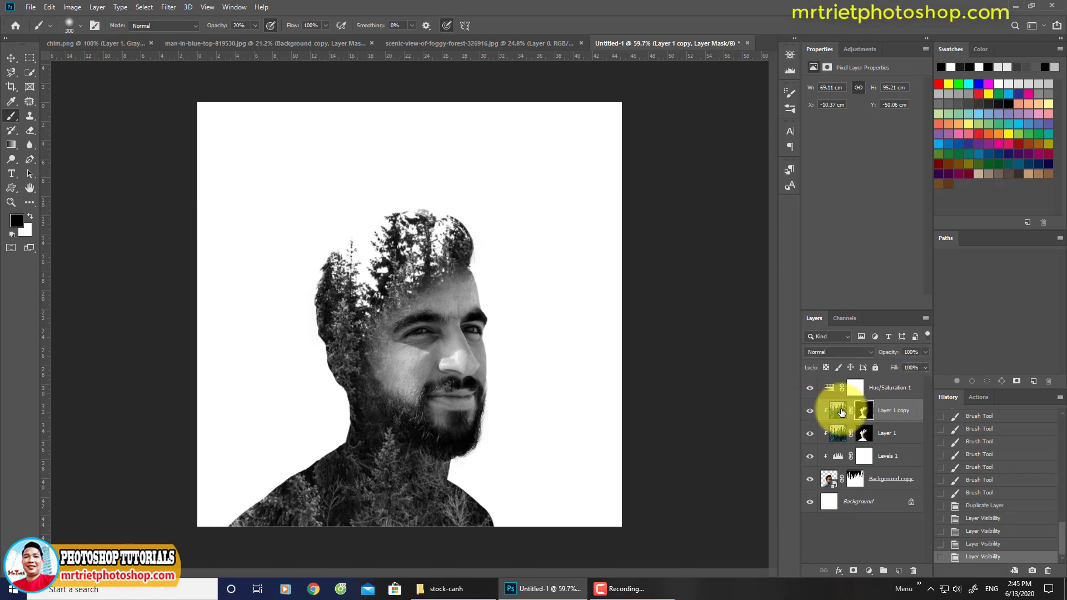
left_click(838, 411)
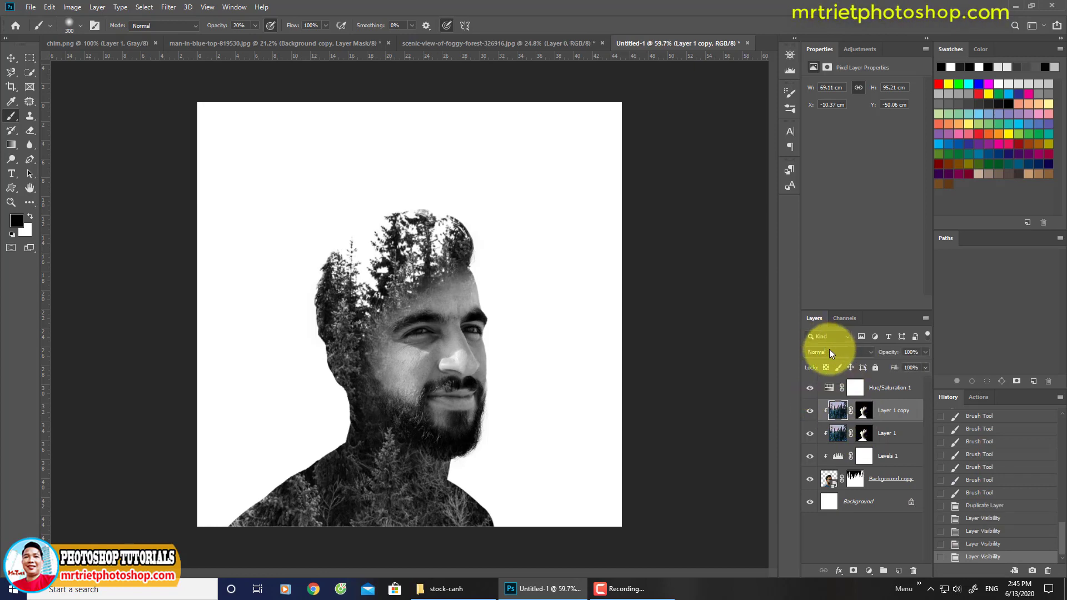
left_click(829, 350)
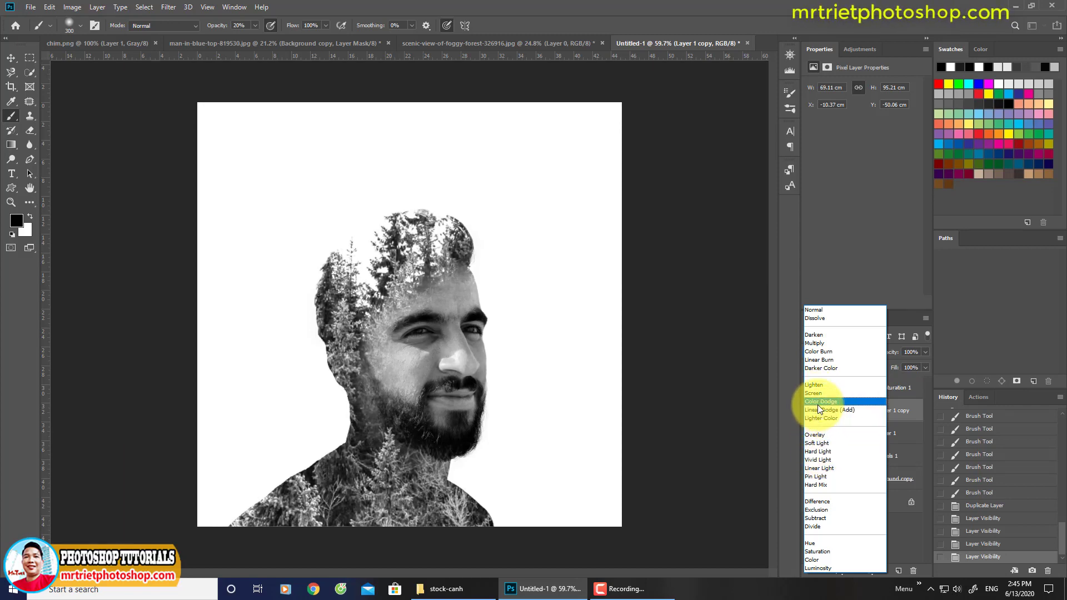
left_click(815, 402)
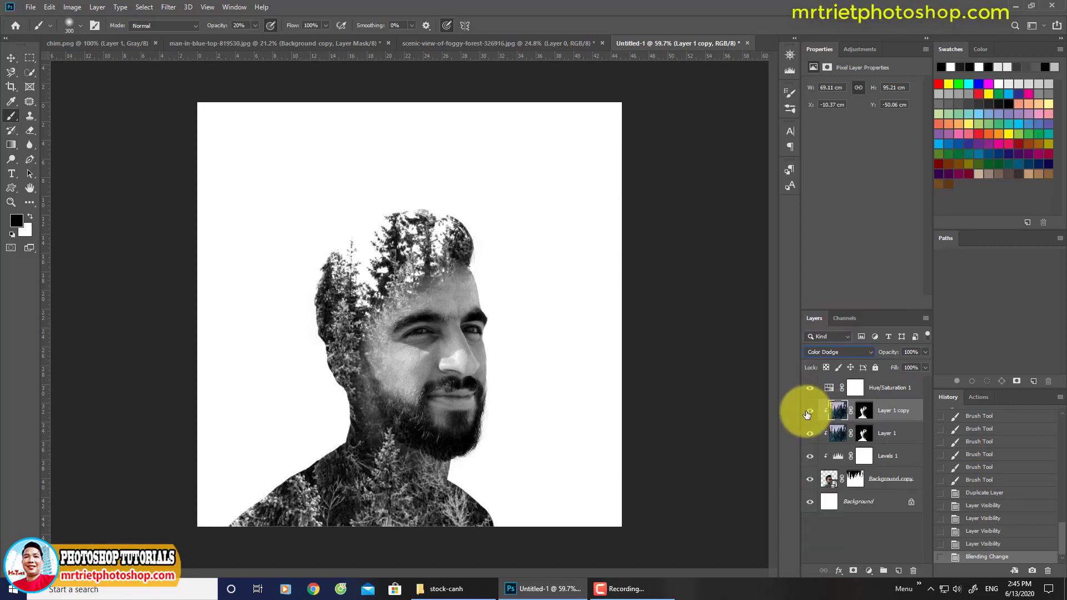
left_click(808, 411)
left_click(809, 412)
left_click(808, 412)
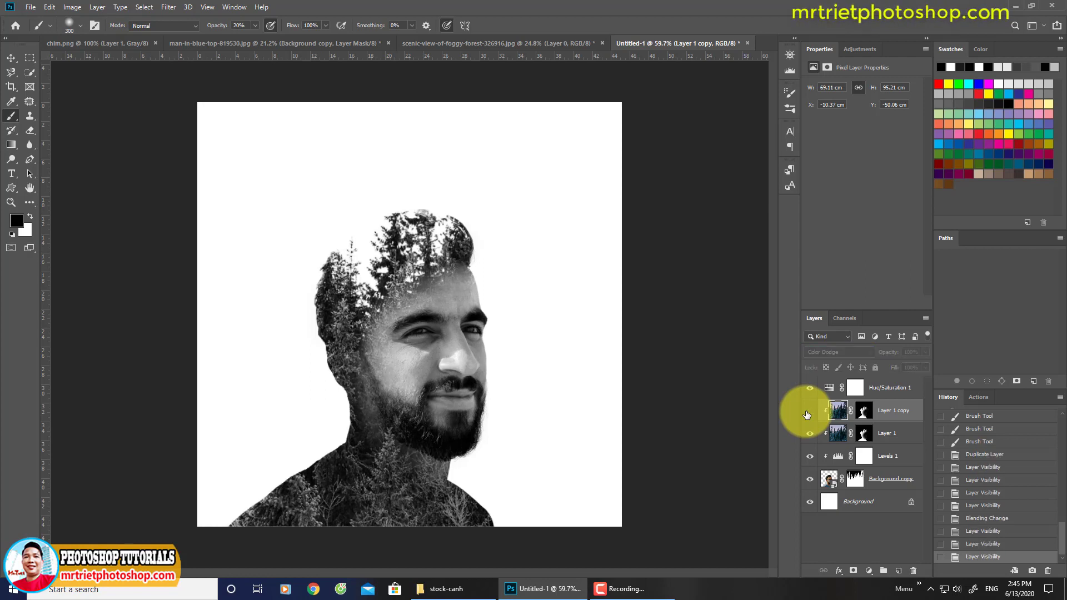
left_click(809, 413)
- Paint white on the duplicated forest layer's mask over the face with the 300 px brush at 20% opacity, and compare both forest layers' effect
left_click(863, 411)
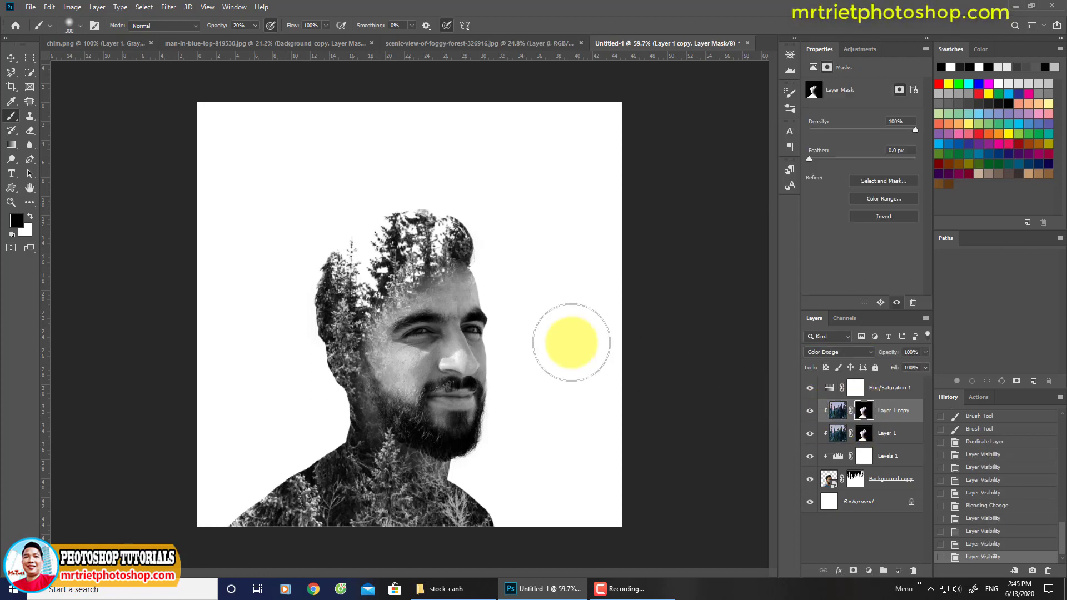
mouse_move(403, 341)
left_mouse_down()
mouse_move(404, 378)
mouse_move(412, 346)
mouse_move(403, 371)
mouse_move(458, 307)
mouse_move(449, 343)
mouse_move(458, 363)
mouse_move(465, 344)
mouse_move(446, 406)
mouse_move(465, 369)
mouse_move(468, 385)
mouse_move(443, 430)
mouse_move(459, 359)
mouse_move(416, 383)
mouse_move(416, 372)
mouse_move(421, 412)
mouse_move(446, 435)
mouse_move(467, 437)
mouse_move(447, 421)
mouse_move(383, 433)
mouse_move(385, 414)
mouse_move(381, 438)
mouse_move(265, 537)
mouse_move(371, 500)
mouse_move(486, 514)
mouse_move(490, 527)
mouse_move(381, 365)
mouse_move(365, 397)
mouse_move(377, 361)
mouse_move(447, 290)
mouse_move(364, 362)
mouse_move(365, 425)
mouse_move(339, 357)
mouse_move(400, 487)
left_mouse_up()
scroll(400, 488, "up", 1)
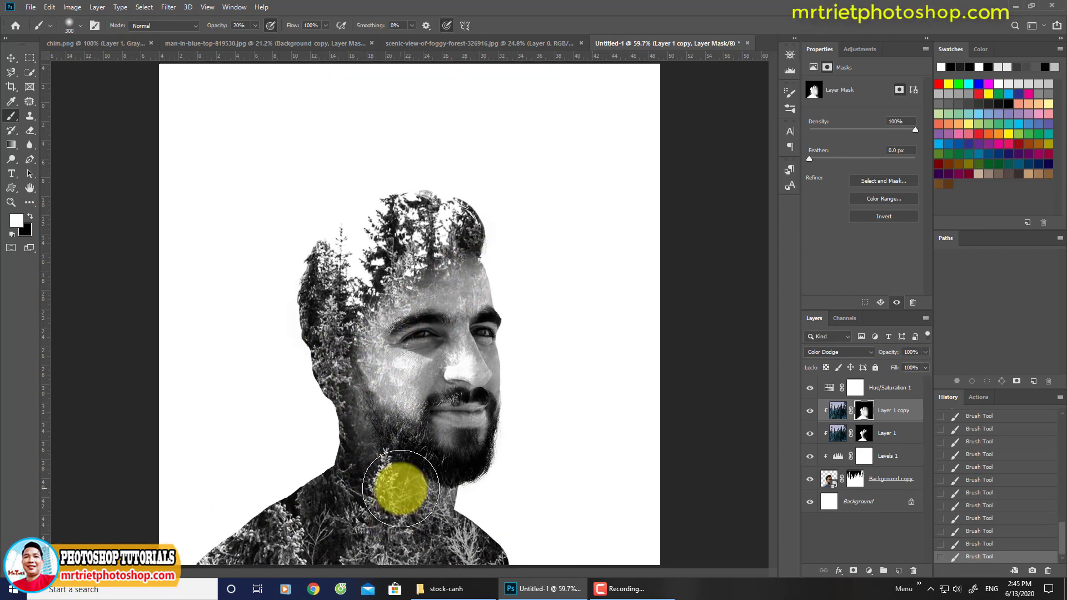
left_click(809, 411)
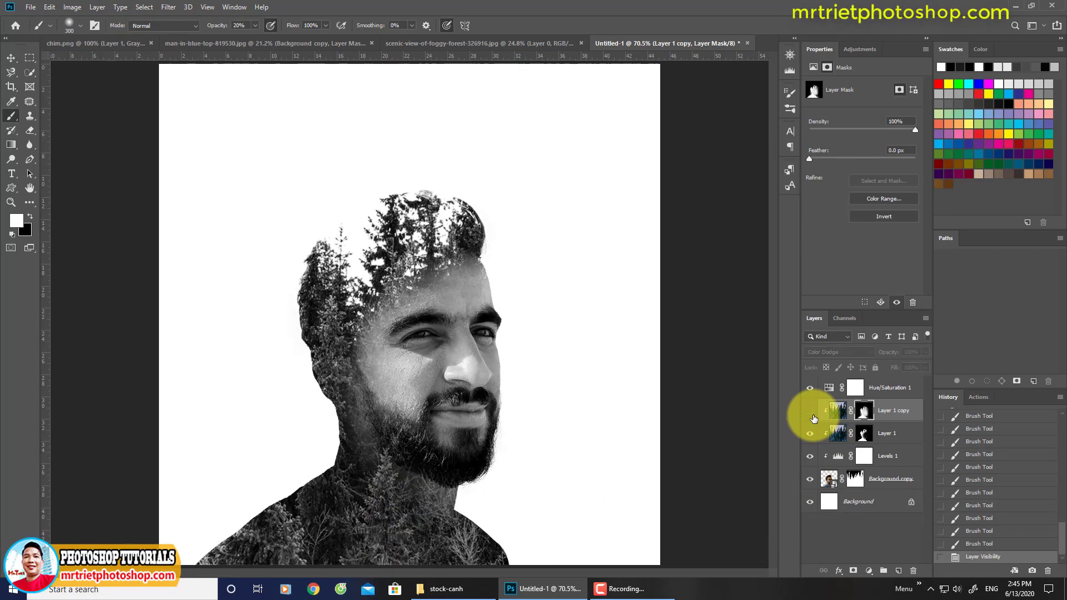
left_click(810, 434)
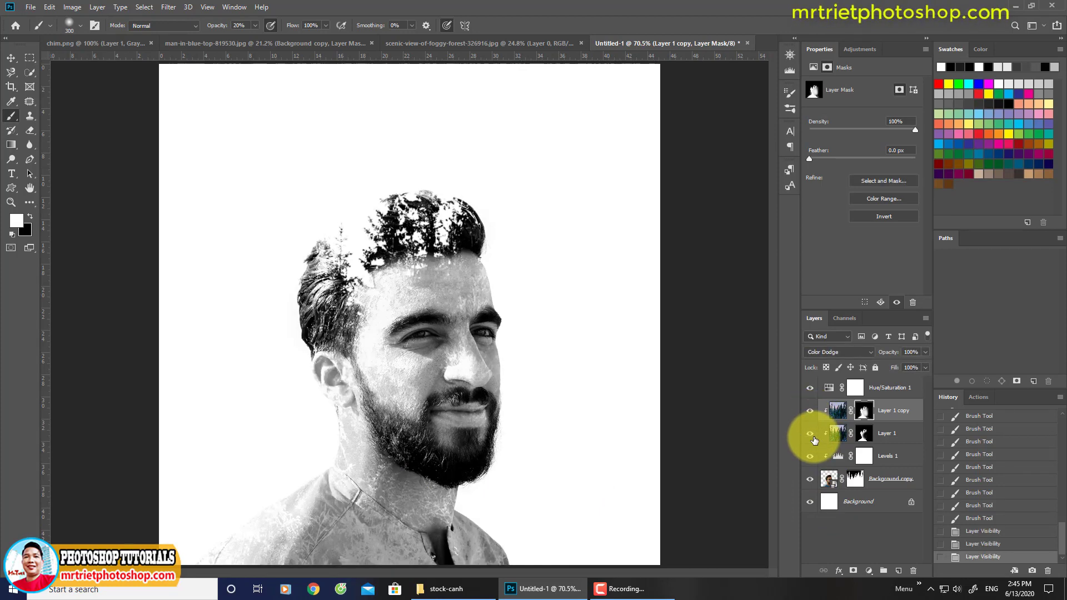
left_click(811, 436)
- Paint on the original forest layer's mask around the ear and jaw at 20% opacity to uncover the portrait's ear
left_click(864, 434)
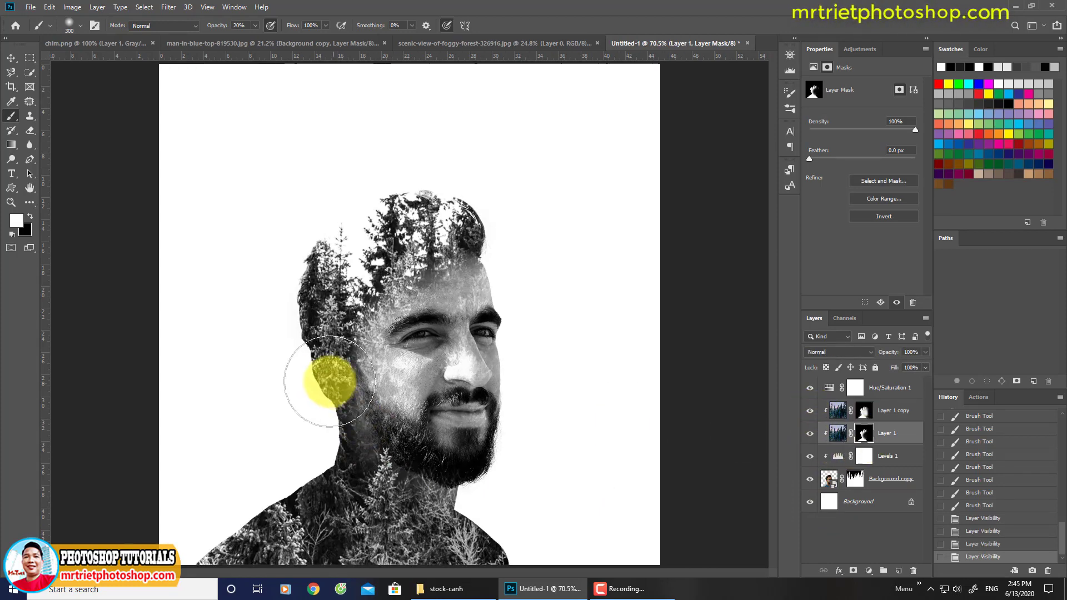
mouse_move(318, 384)
left_mouse_down()
mouse_move(289, 378)
mouse_move(315, 377)
mouse_move(269, 415)
mouse_move(319, 391)
mouse_move(277, 412)
mouse_move(311, 401)
mouse_move(325, 415)
mouse_move(276, 428)
mouse_move(323, 395)
mouse_move(304, 377)
mouse_move(266, 423)
mouse_move(365, 447)
mouse_move(380, 425)
mouse_move(387, 454)
mouse_move(383, 439)
mouse_move(375, 472)
mouse_move(343, 472)
mouse_move(333, 458)
mouse_move(400, 505)
mouse_move(400, 458)
mouse_move(421, 519)
mouse_move(422, 434)
mouse_move(405, 367)
mouse_move(422, 396)
mouse_move(430, 427)
mouse_move(381, 457)
mouse_move(400, 531)
mouse_move(487, 497)
mouse_move(425, 476)
mouse_move(425, 507)
mouse_move(604, 466)
mouse_move(625, 427)
mouse_move(596, 394)
mouse_move(555, 428)
left_mouse_up()
key("x")
key("x")
key("x")
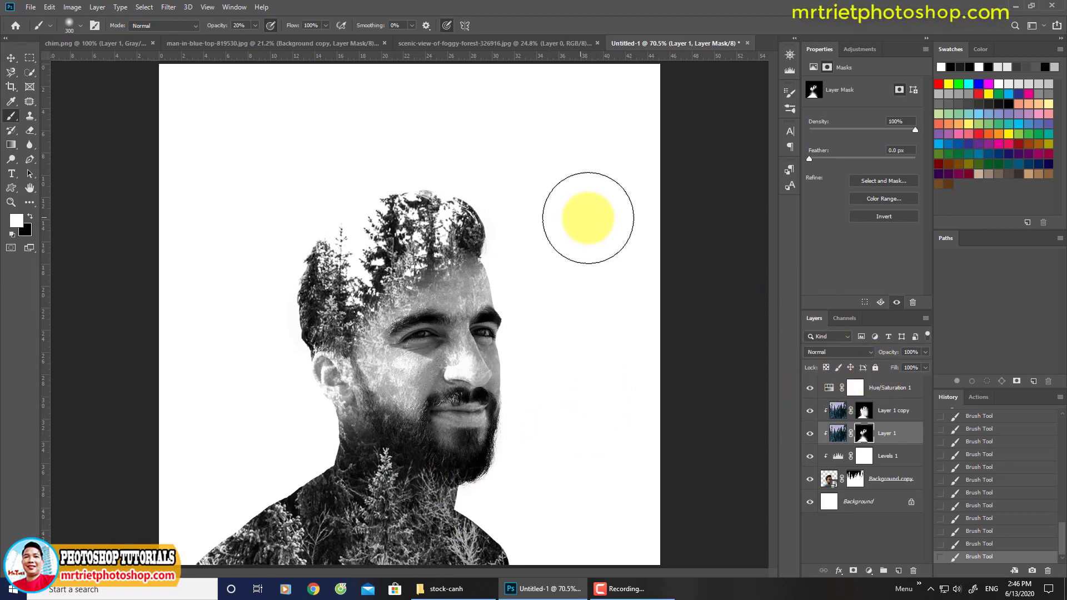
- Bring the bird flock from chim.png into the composite above the Hue/Saturation adjustment layer, placing it at the back of the head
left_click(897, 393)
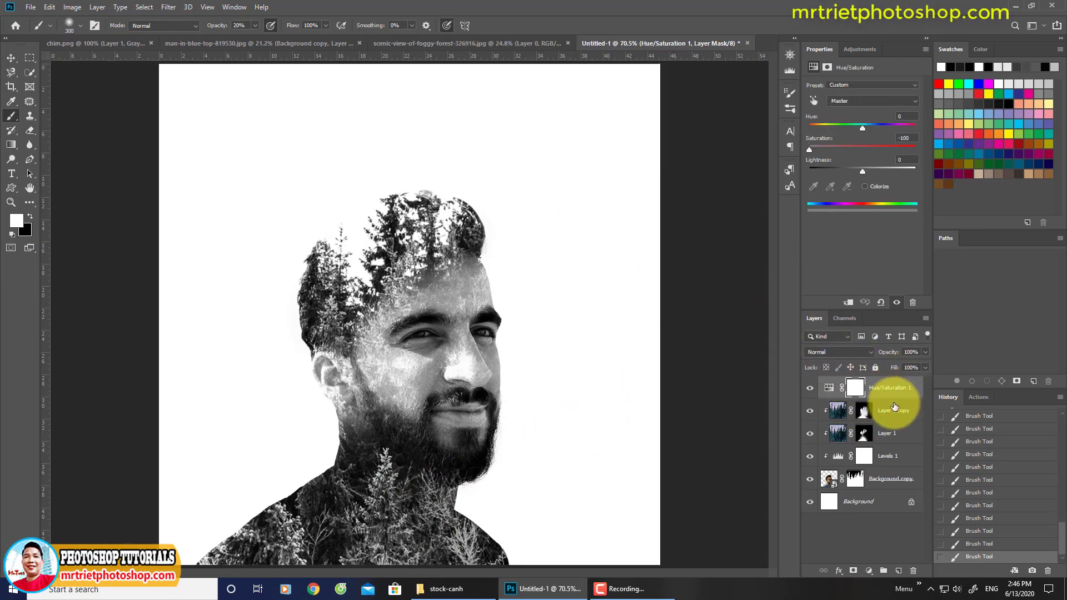
left_click(868, 571)
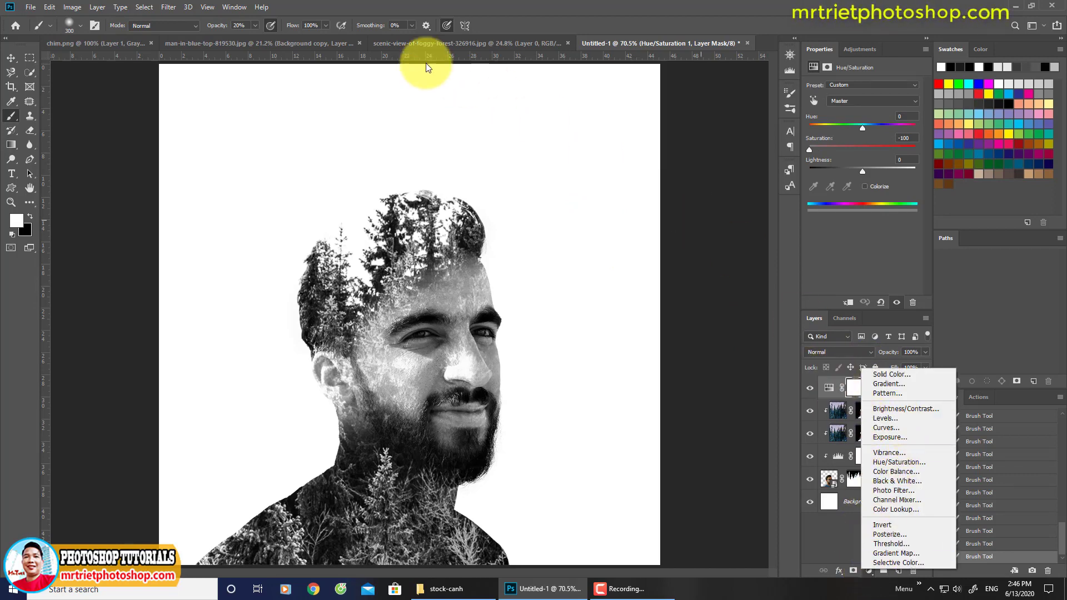
left_click(285, 42)
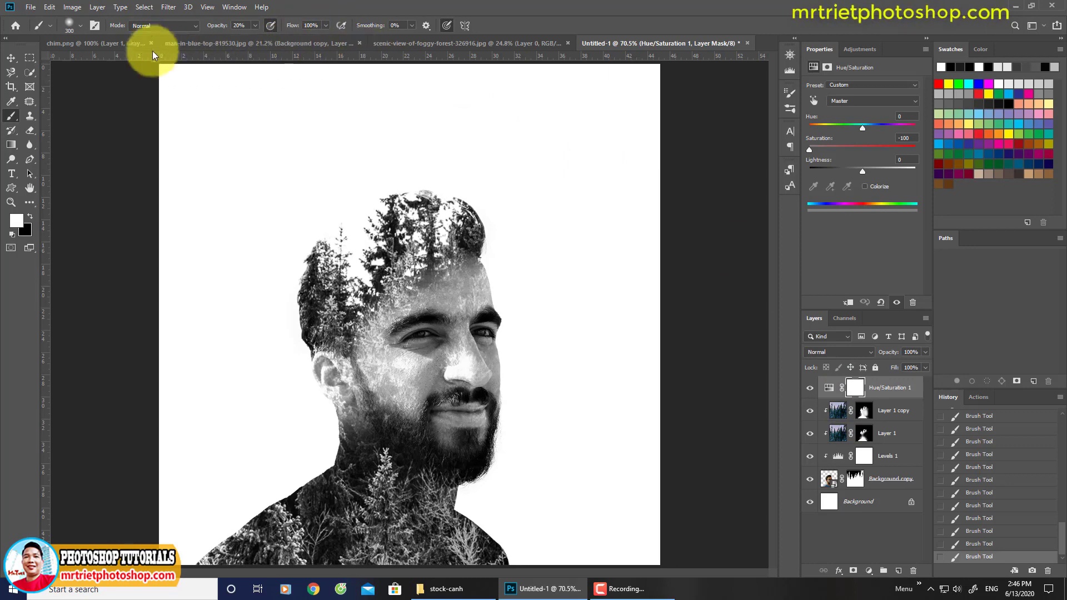
left_click(126, 42)
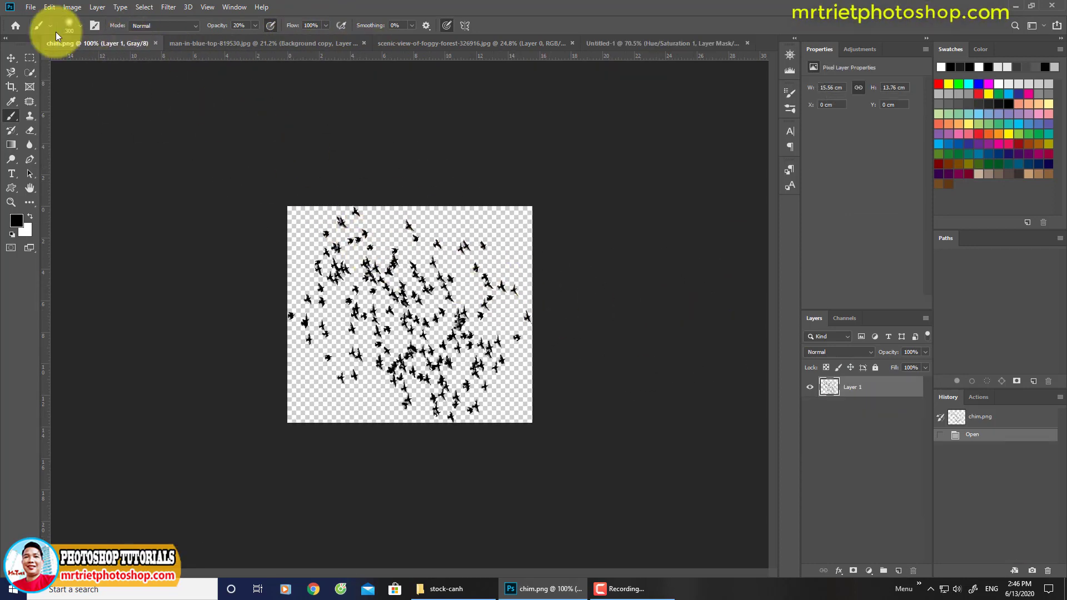
left_click(10, 58)
left_click_drag(435, 269, 351, 230)
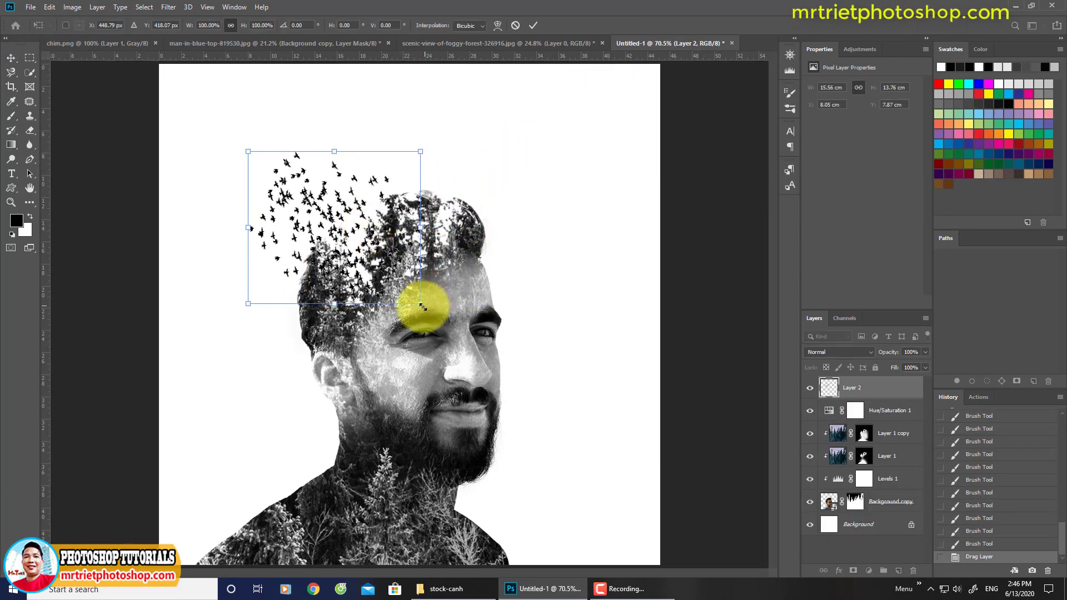
- Scale the bird flock to about 81% and position it over the treetops at the back of the head
left_click_drag(422, 306, 381, 267)
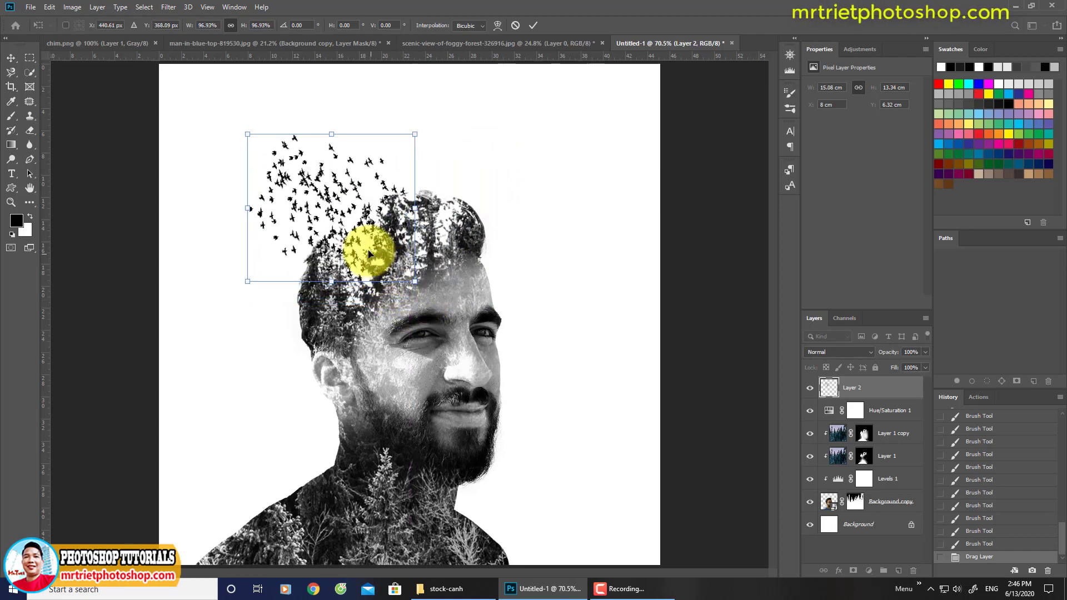
left_click_drag(248, 133, 265, 175)
left_click_drag(335, 221, 323, 231)
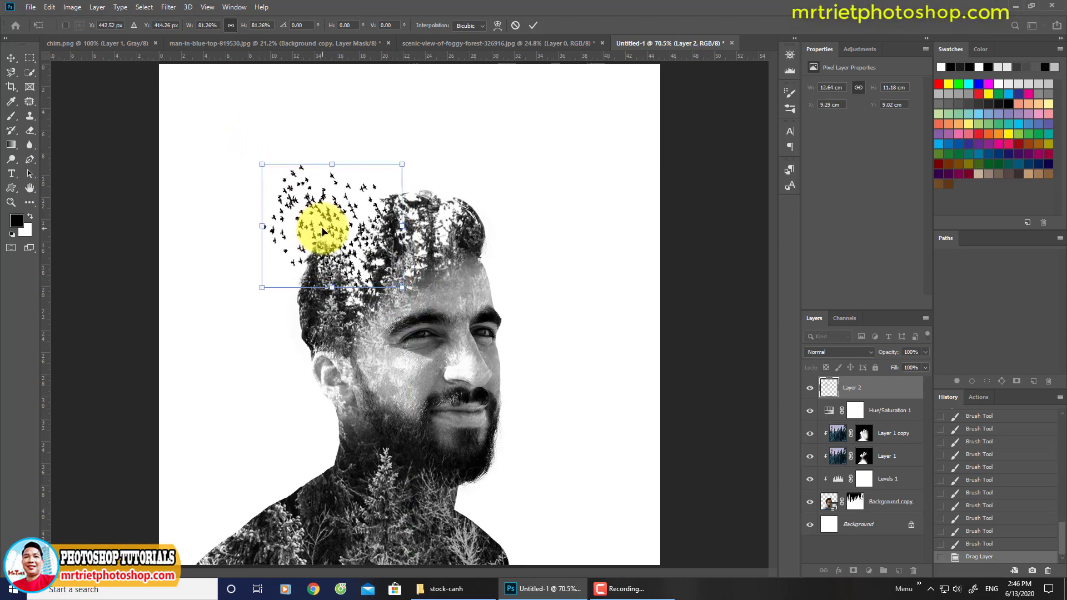
key("Return")
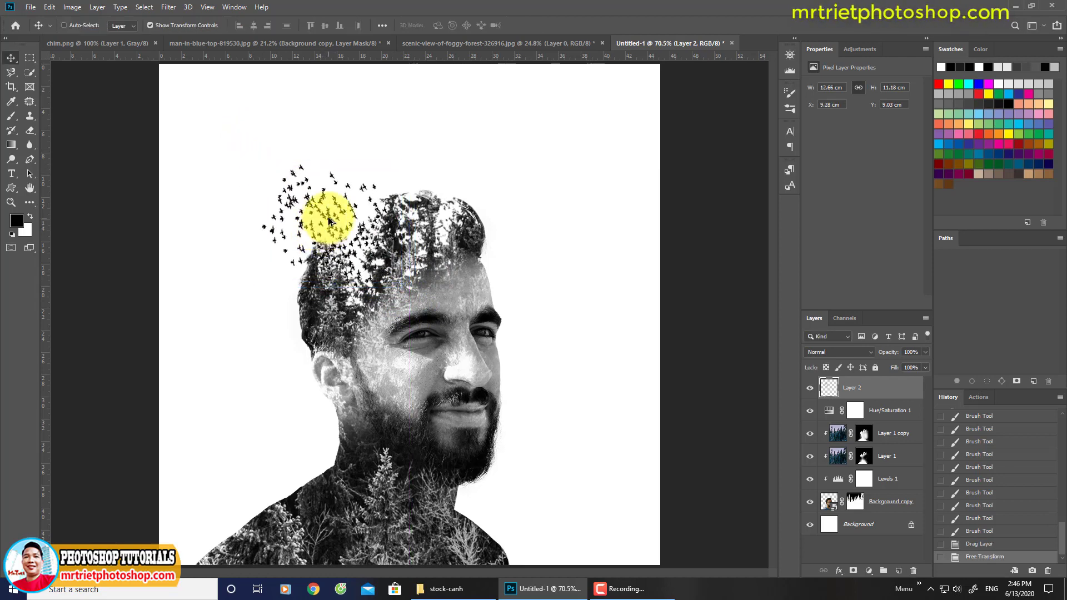
- Duplicate the bird flock over the front of the hair, scale the copy to about 61%, and flip it horizontally
left_click_drag(328, 217, 476, 181)
key("ctrl+t")
left_click_drag(552, 127, 480, 178)
right_click(463, 210)
left_click(515, 346)
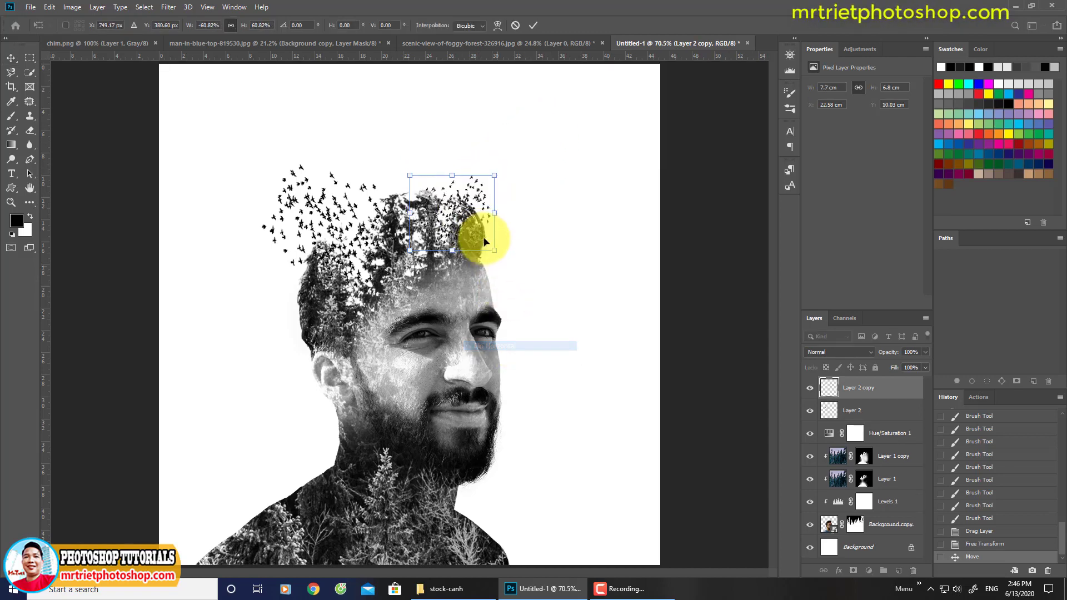
- Move the flipped bird copy above the front hairline and shrink it to about 6.5 x 5.8 cm
left_click_drag(476, 228, 482, 178)
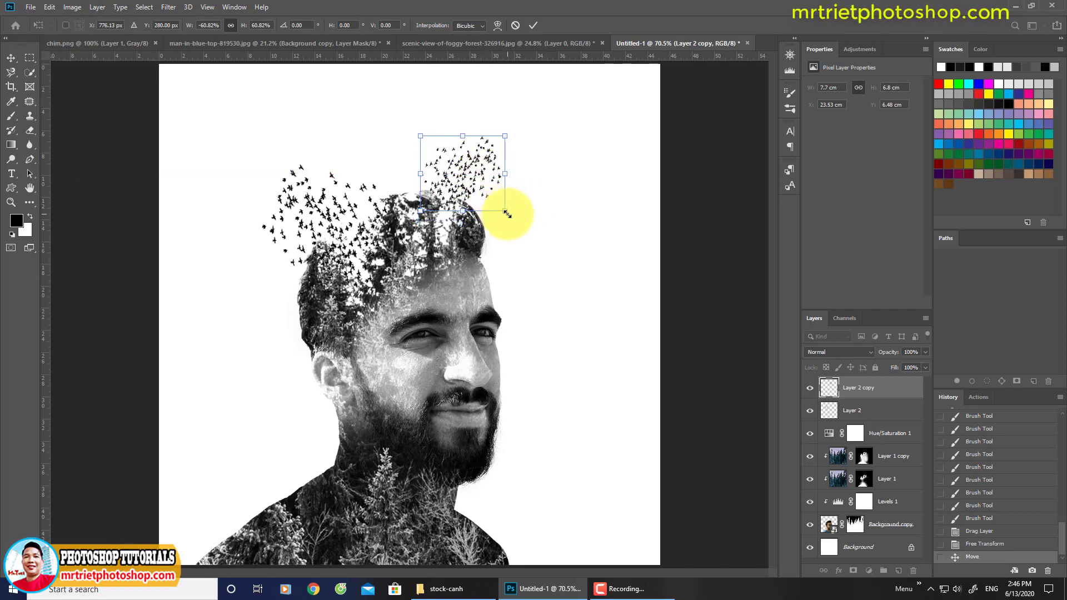
left_click_drag(508, 214, 477, 209)
key("Return")
key("j")
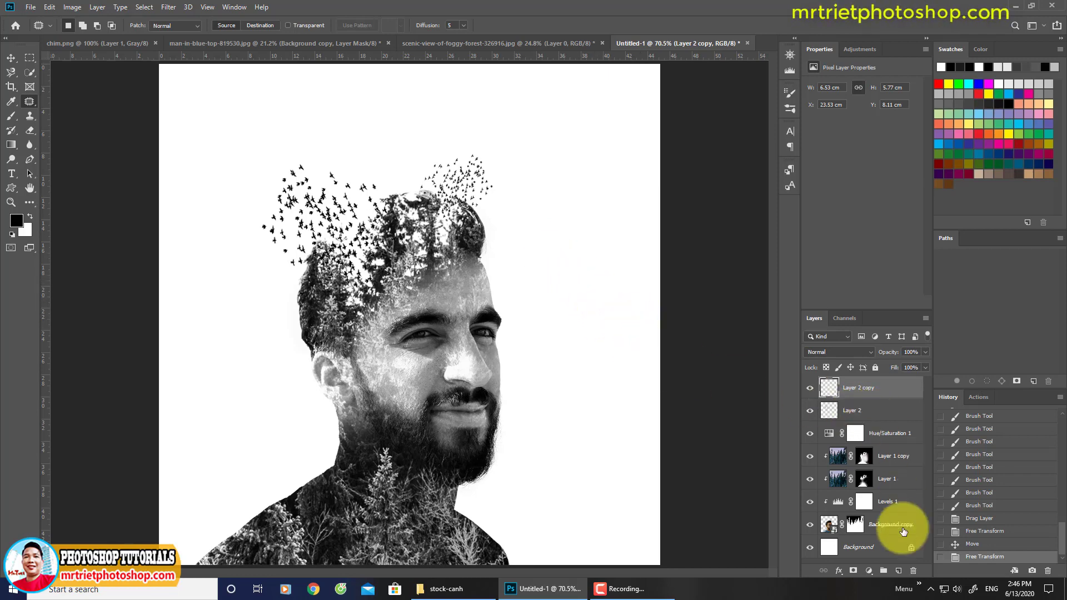
- Add a Levels adjustment above the bird layers with input black at 24 and white at 205, and compare before and after
left_click(868, 570)
left_click(883, 418)
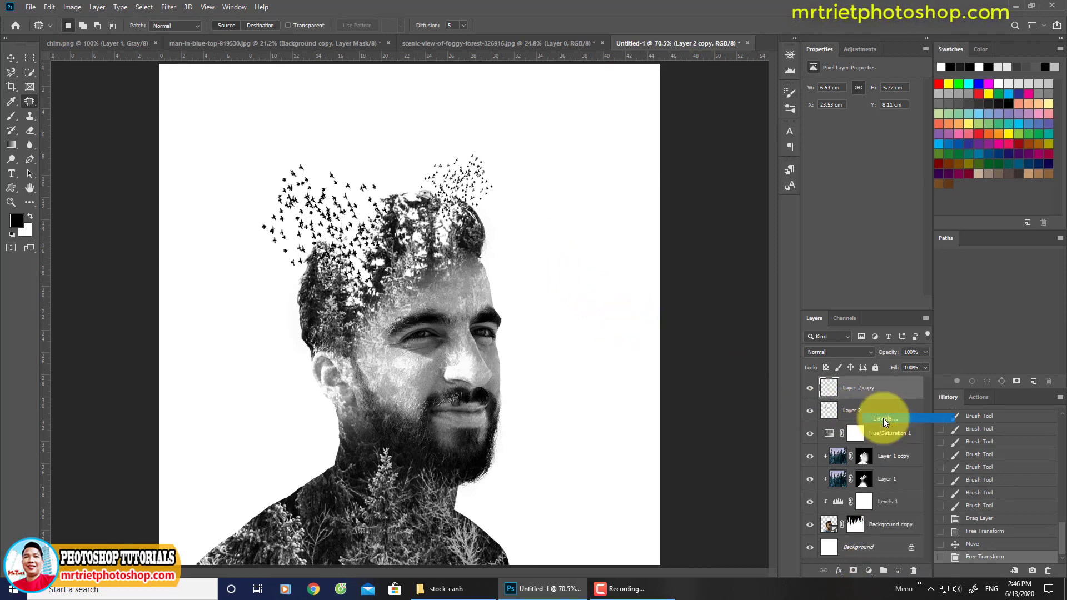
left_click_drag(916, 166, 906, 167)
left_click_drag(828, 168, 854, 165)
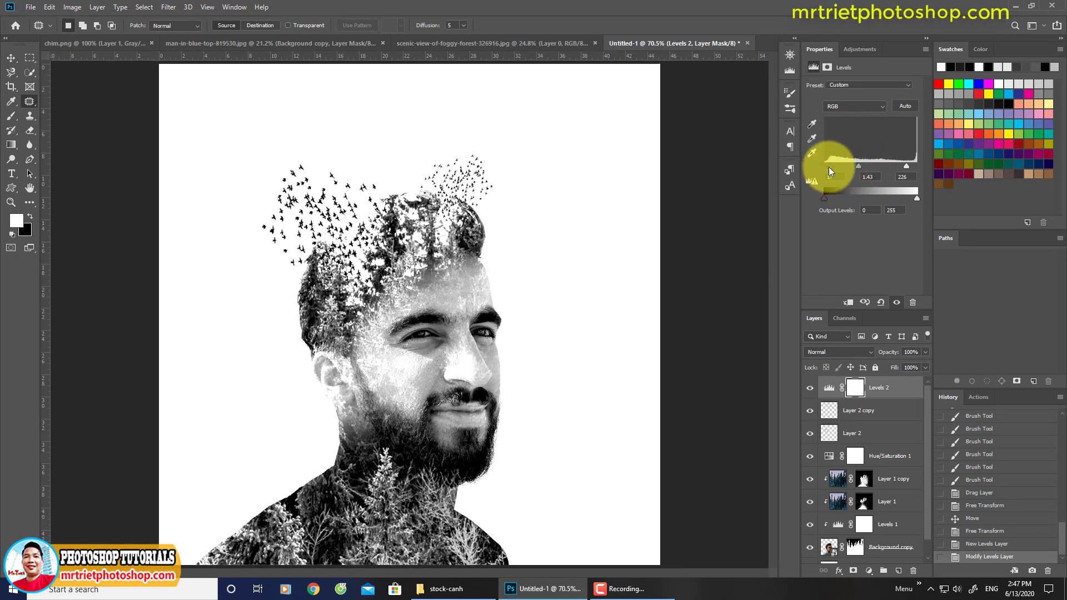
left_click_drag(828, 167, 834, 167)
left_click_drag(902, 167, 861, 166)
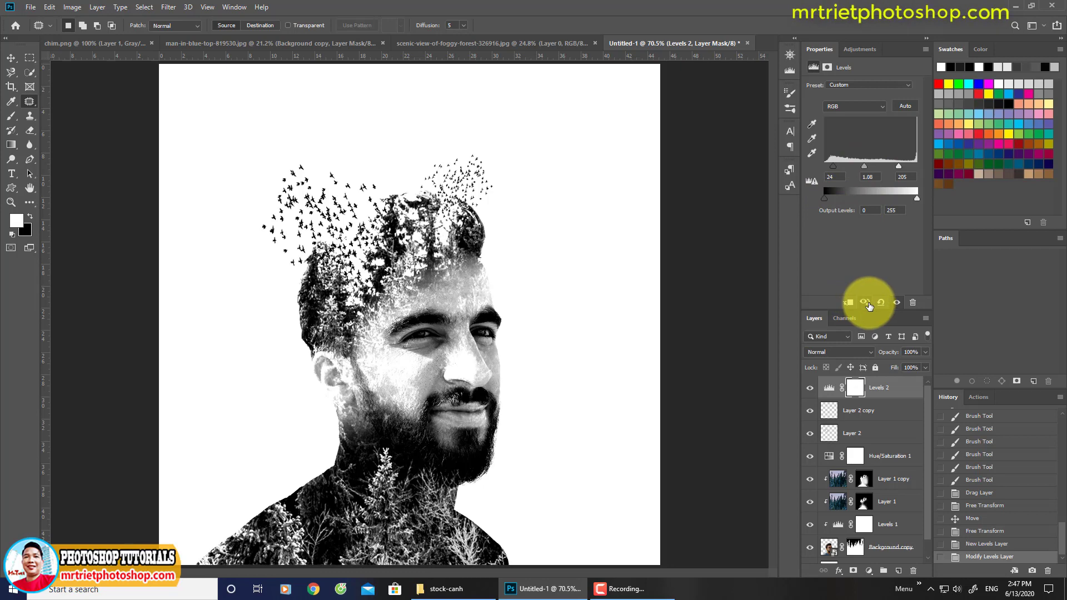
left_click(809, 389)
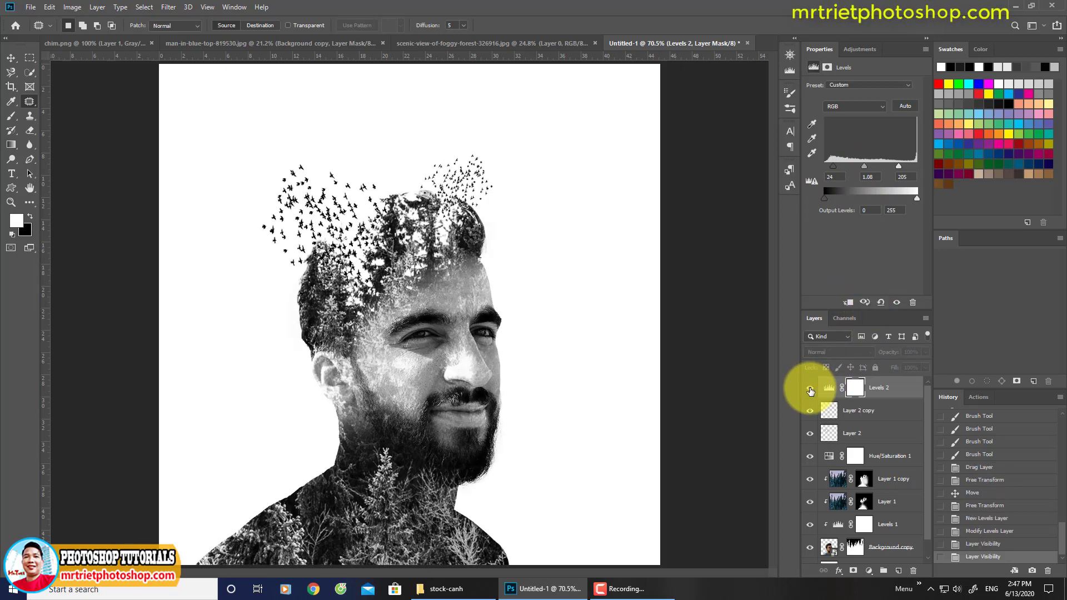
left_click(810, 389)
left_click(810, 389)
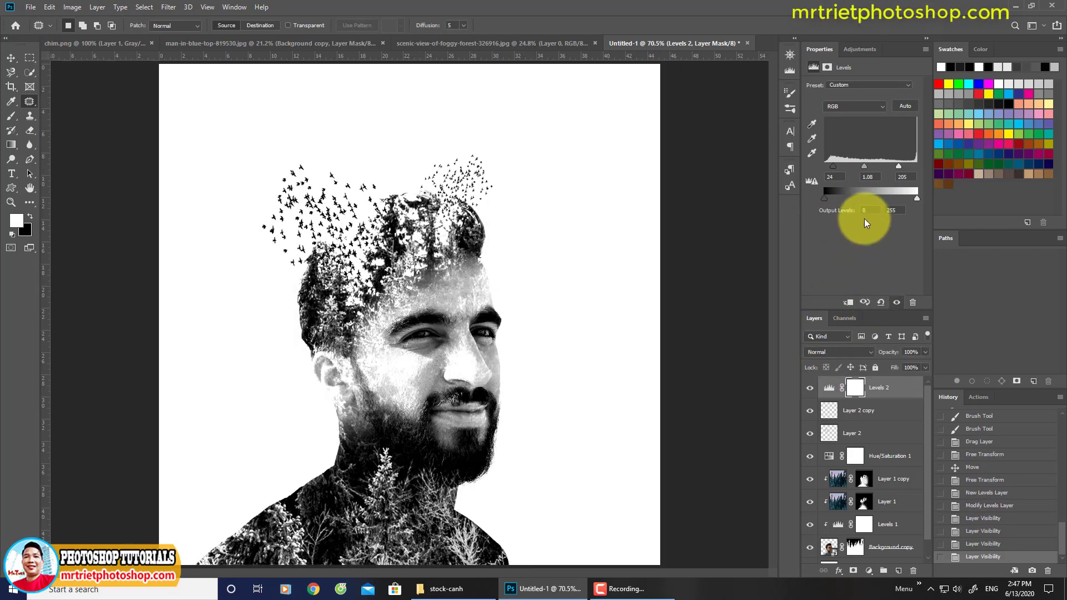
- Paint black on the top Levels mask over the cheek and eye area with a 150 px brush at 100% opacity
left_click(12, 118)
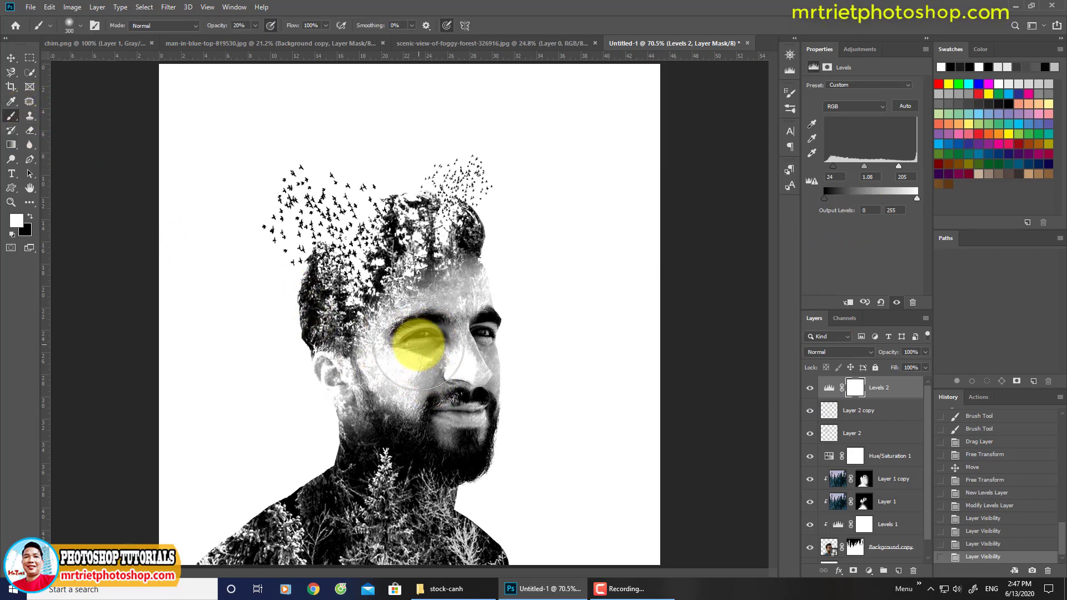
key("bracketleft")
key("bracketleft")
key("bracketleft")
mouse_move(398, 372)
left_mouse_down()
mouse_move(434, 343)
mouse_move(392, 381)
left_mouse_up()
key("0")
left_click(406, 369)
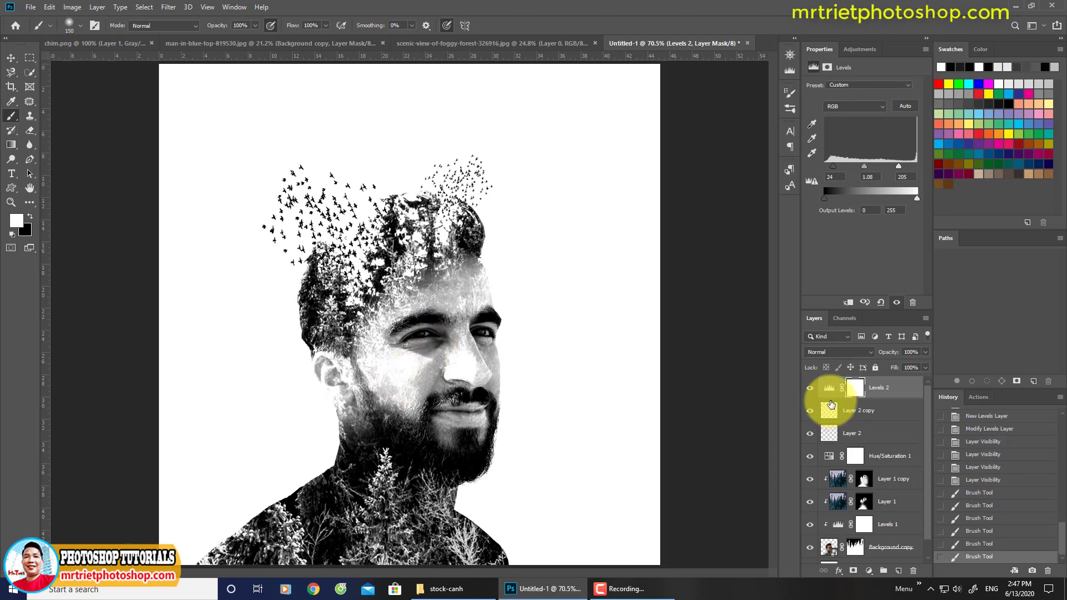
left_click(810, 388)
left_click(809, 388)
key("x")
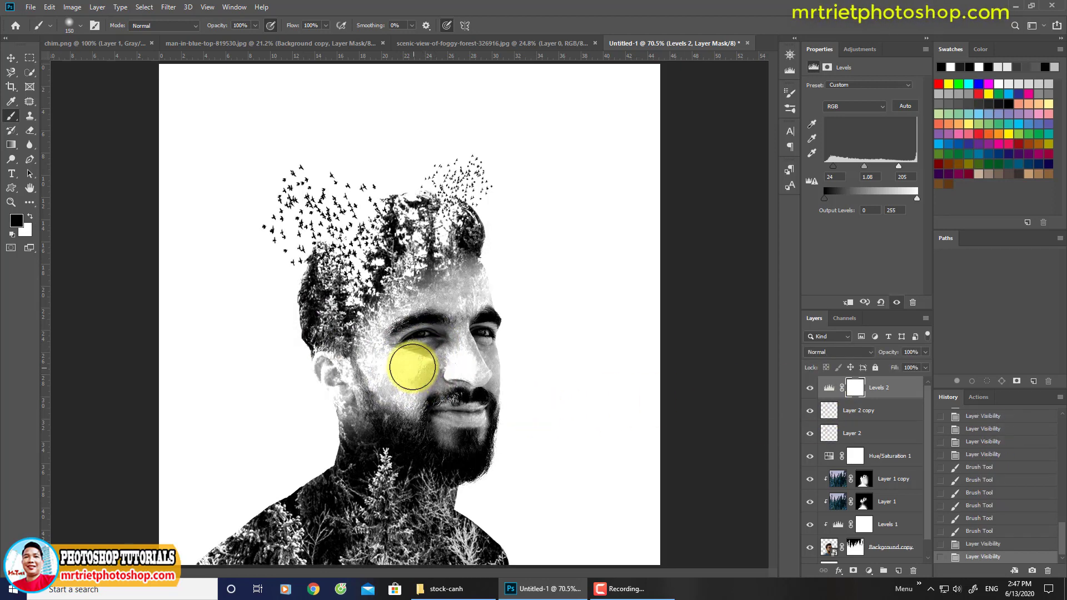
mouse_move(382, 360)
left_mouse_down()
mouse_move(397, 396)
mouse_move(408, 368)
mouse_move(446, 347)
mouse_move(469, 373)
mouse_move(444, 379)
mouse_move(468, 281)
mouse_move(479, 324)
left_mouse_up()
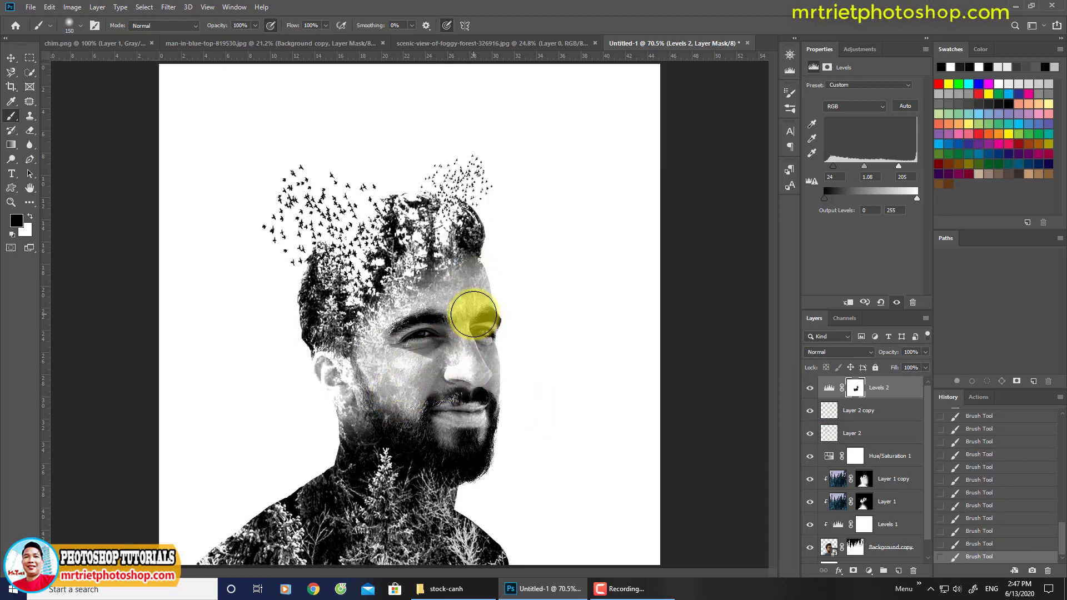
- Refine the top Levels mask from the forehead down to the beard with brush strokes at 20% opacity
key("2")
key("x")
mouse_move(468, 284)
left_mouse_down()
mouse_move(496, 292)
mouse_move(514, 351)
mouse_move(492, 285)
mouse_move(460, 332)
mouse_move(491, 374)
mouse_move(454, 375)
mouse_move(452, 351)
mouse_move(398, 404)
mouse_move(394, 374)
mouse_move(397, 416)
mouse_move(415, 370)
mouse_move(405, 369)
mouse_move(399, 421)
mouse_move(412, 410)
mouse_move(410, 429)
mouse_move(458, 432)
mouse_move(498, 395)
mouse_move(492, 451)
left_mouse_up()
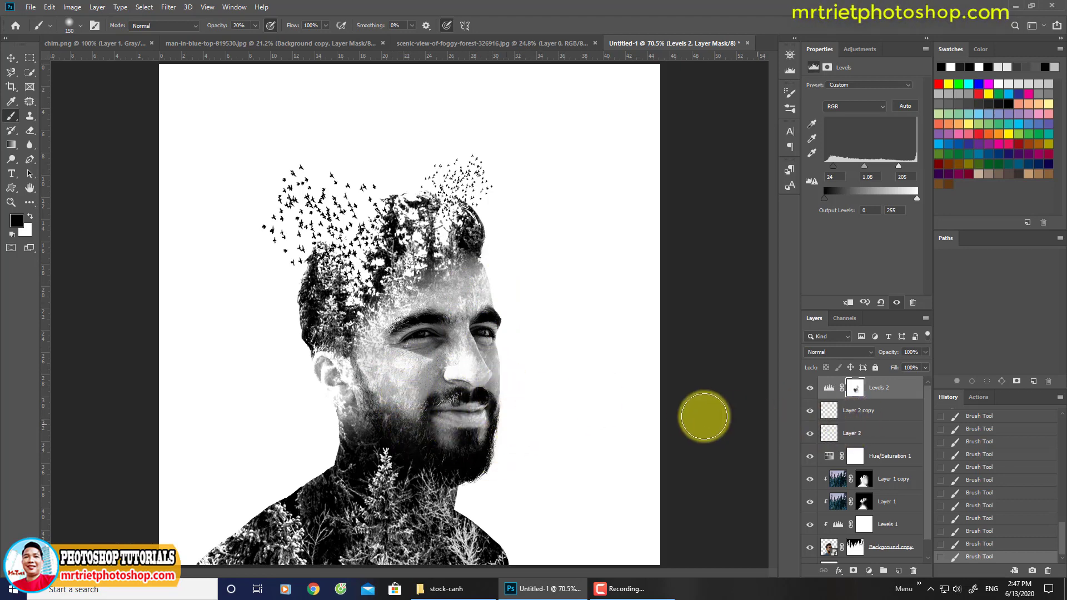
- Stamp the visible result onto a new top layer and group the layers from Levels 2 down to Background copy
key("ctrl+shift+alt+e")
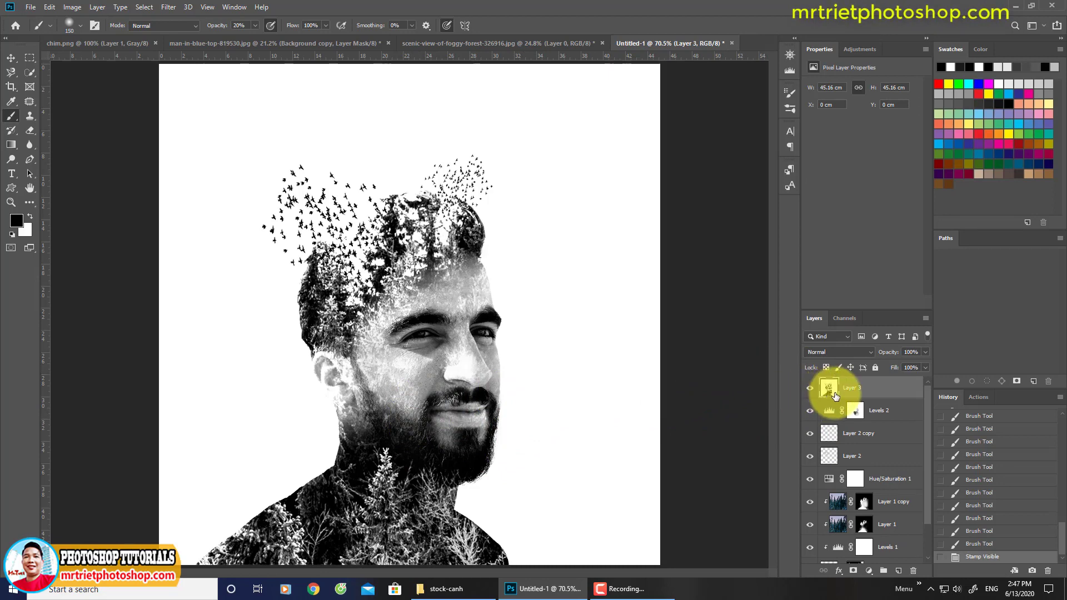
left_click(907, 410)
scroll(886, 421, "down", 2)
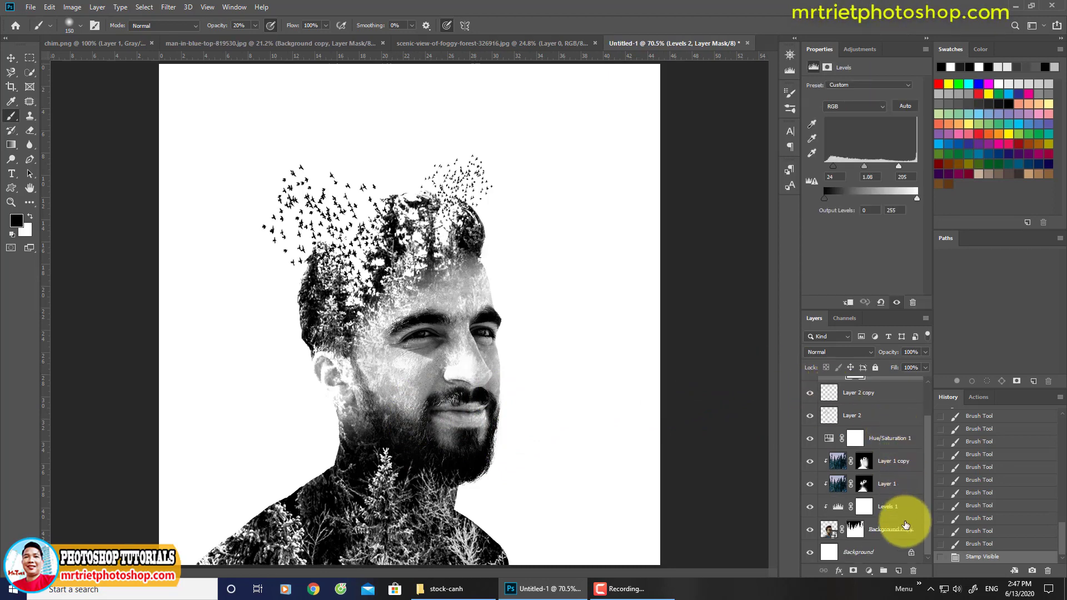
left_click(893, 537, "shift")
key("ctrl+g")
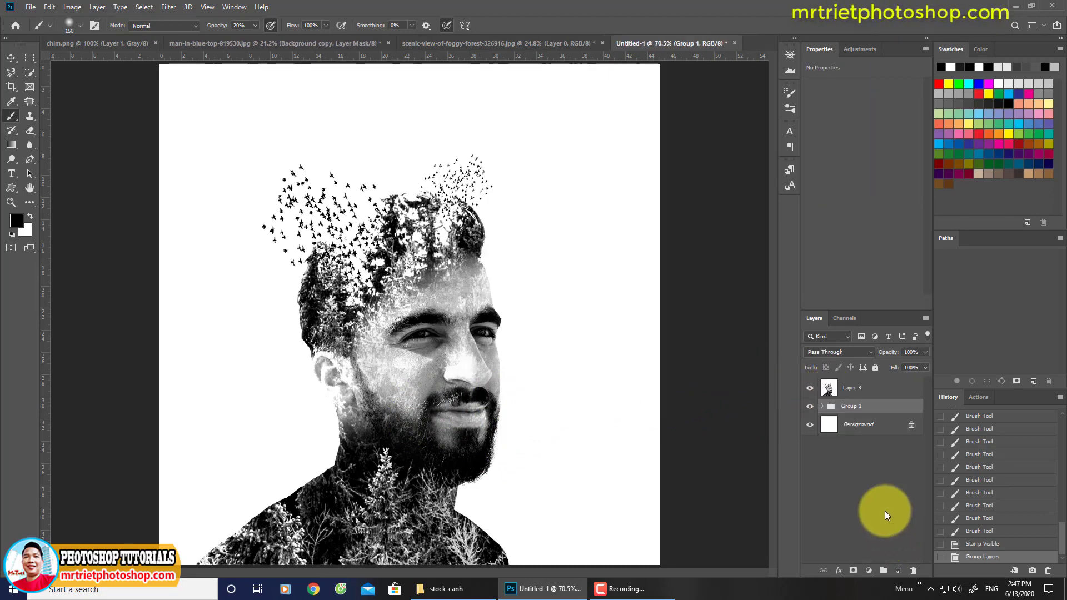
- Apply Smart Sharpen to the stamped layer with Amount 179%, Radius 0.7 px, Reduce Noise 0% and Lens Blur removal
left_click(822, 386)
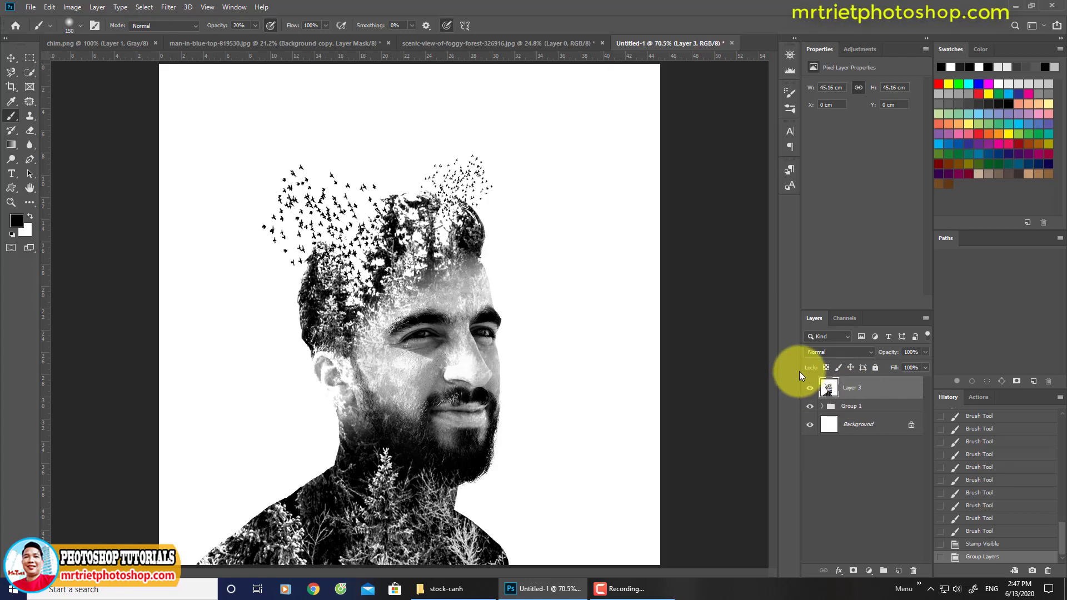
left_click(169, 7)
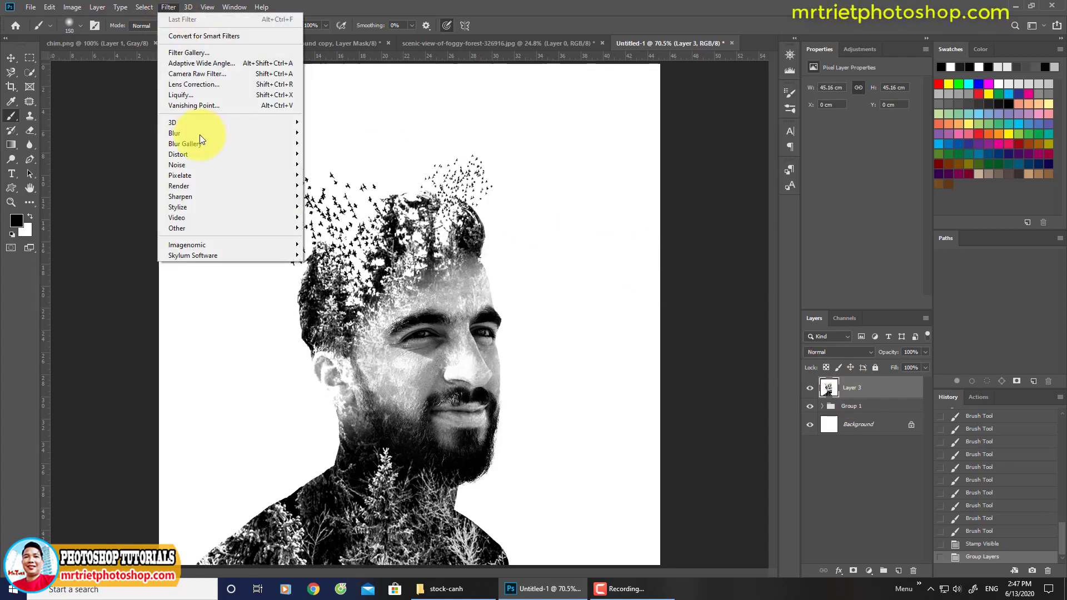
mouse_move(216, 195)
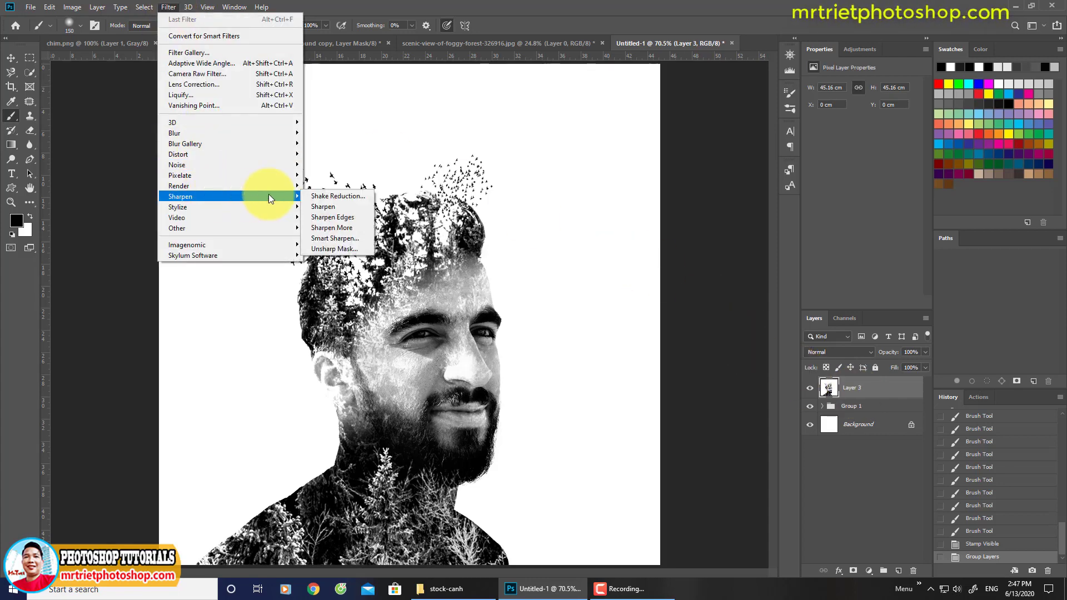
left_click(335, 238)
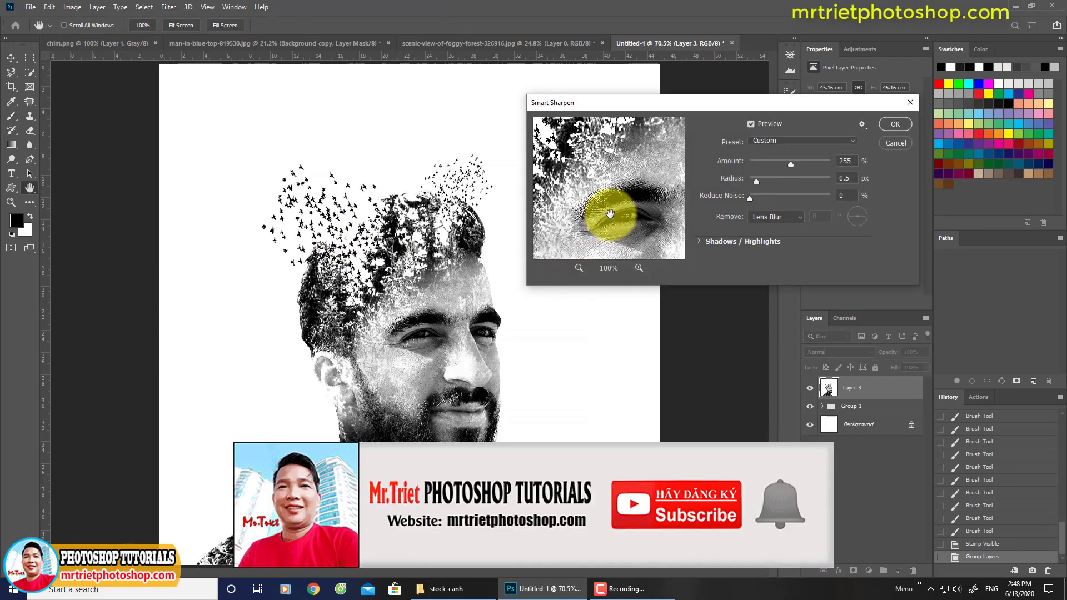
left_click(752, 123)
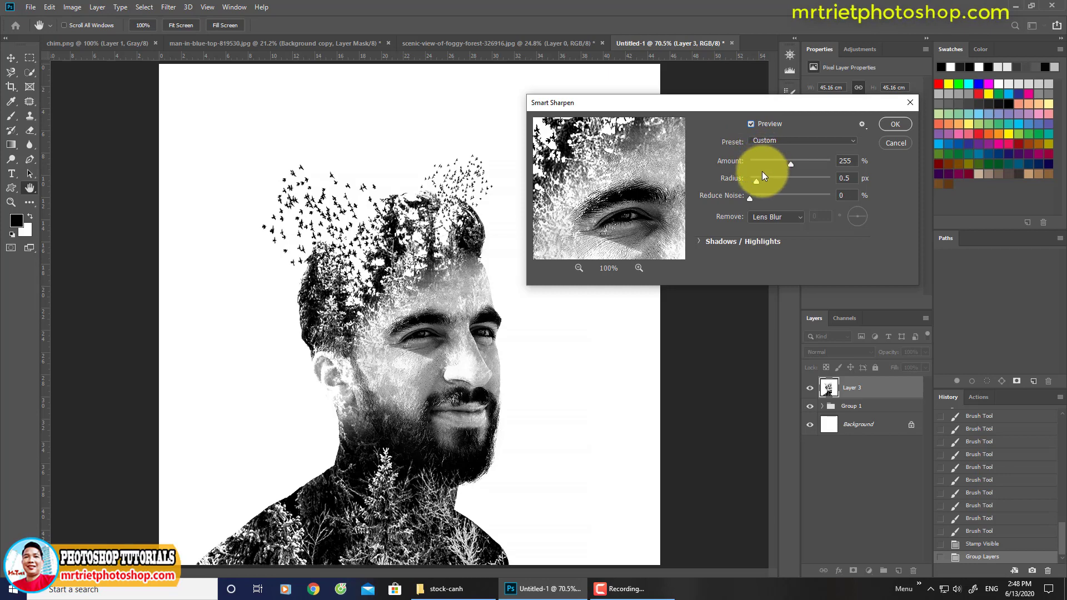
left_click_drag(755, 182, 772, 164)
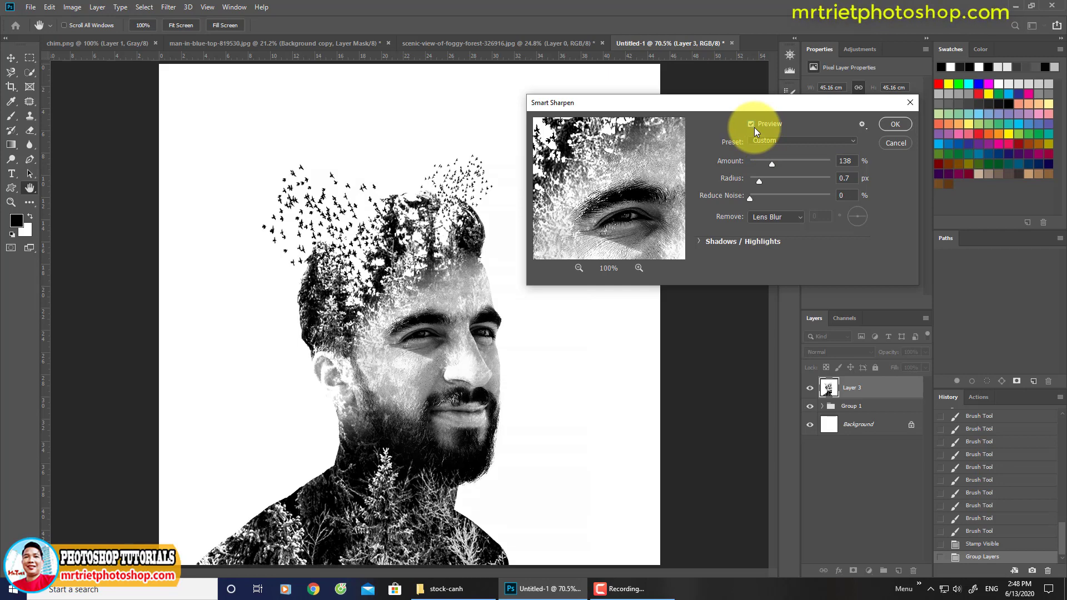
left_click_drag(771, 160, 779, 162)
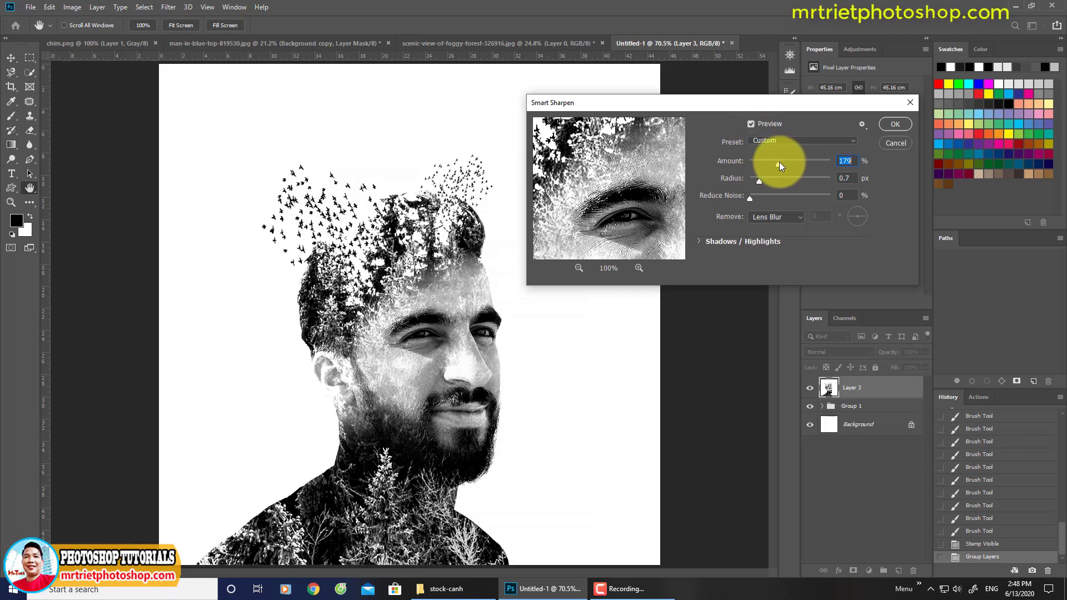
left_click(895, 124)
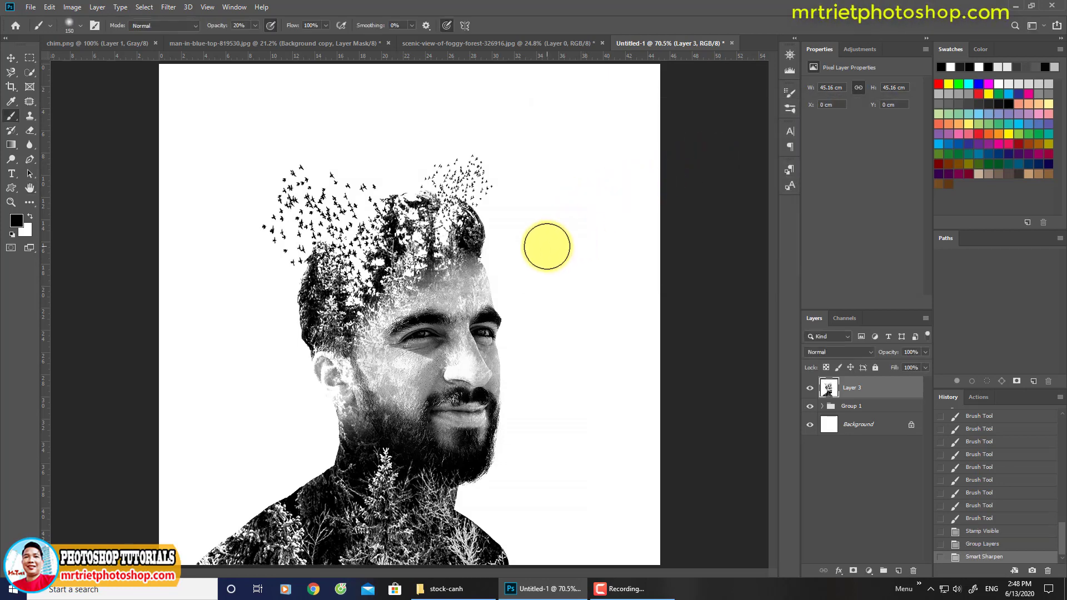
- Hide the interface panels and fit the finished composite to the screen for viewing
key("Tab")
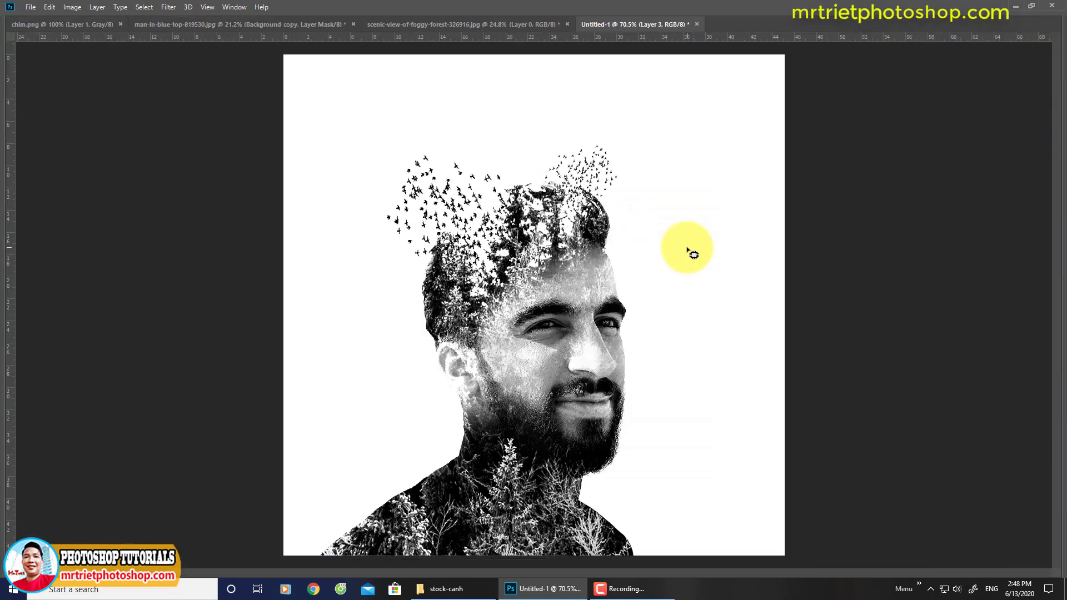
key("ctrl+0")
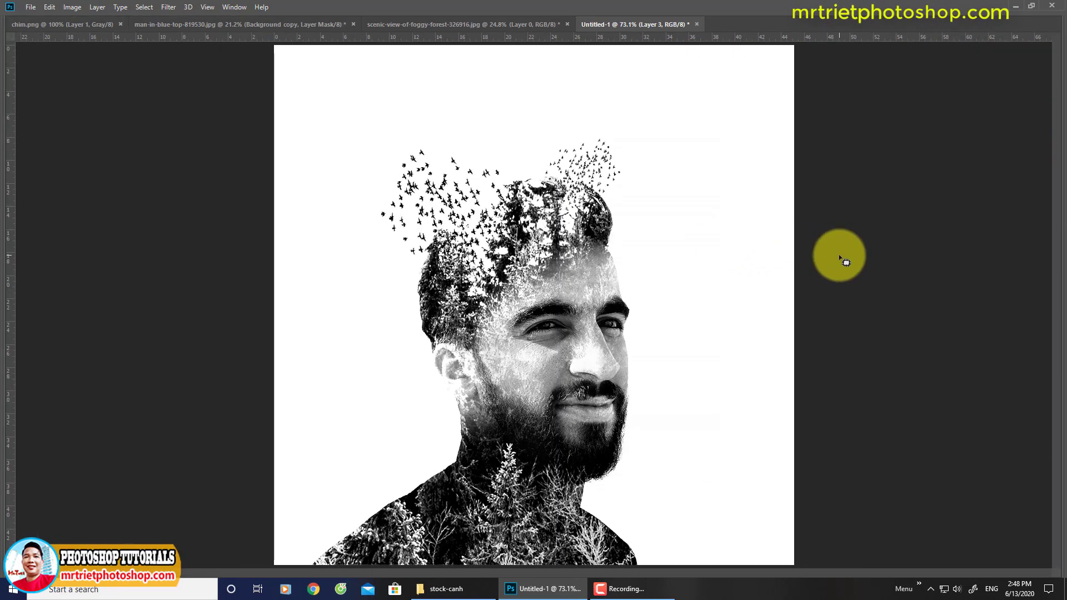